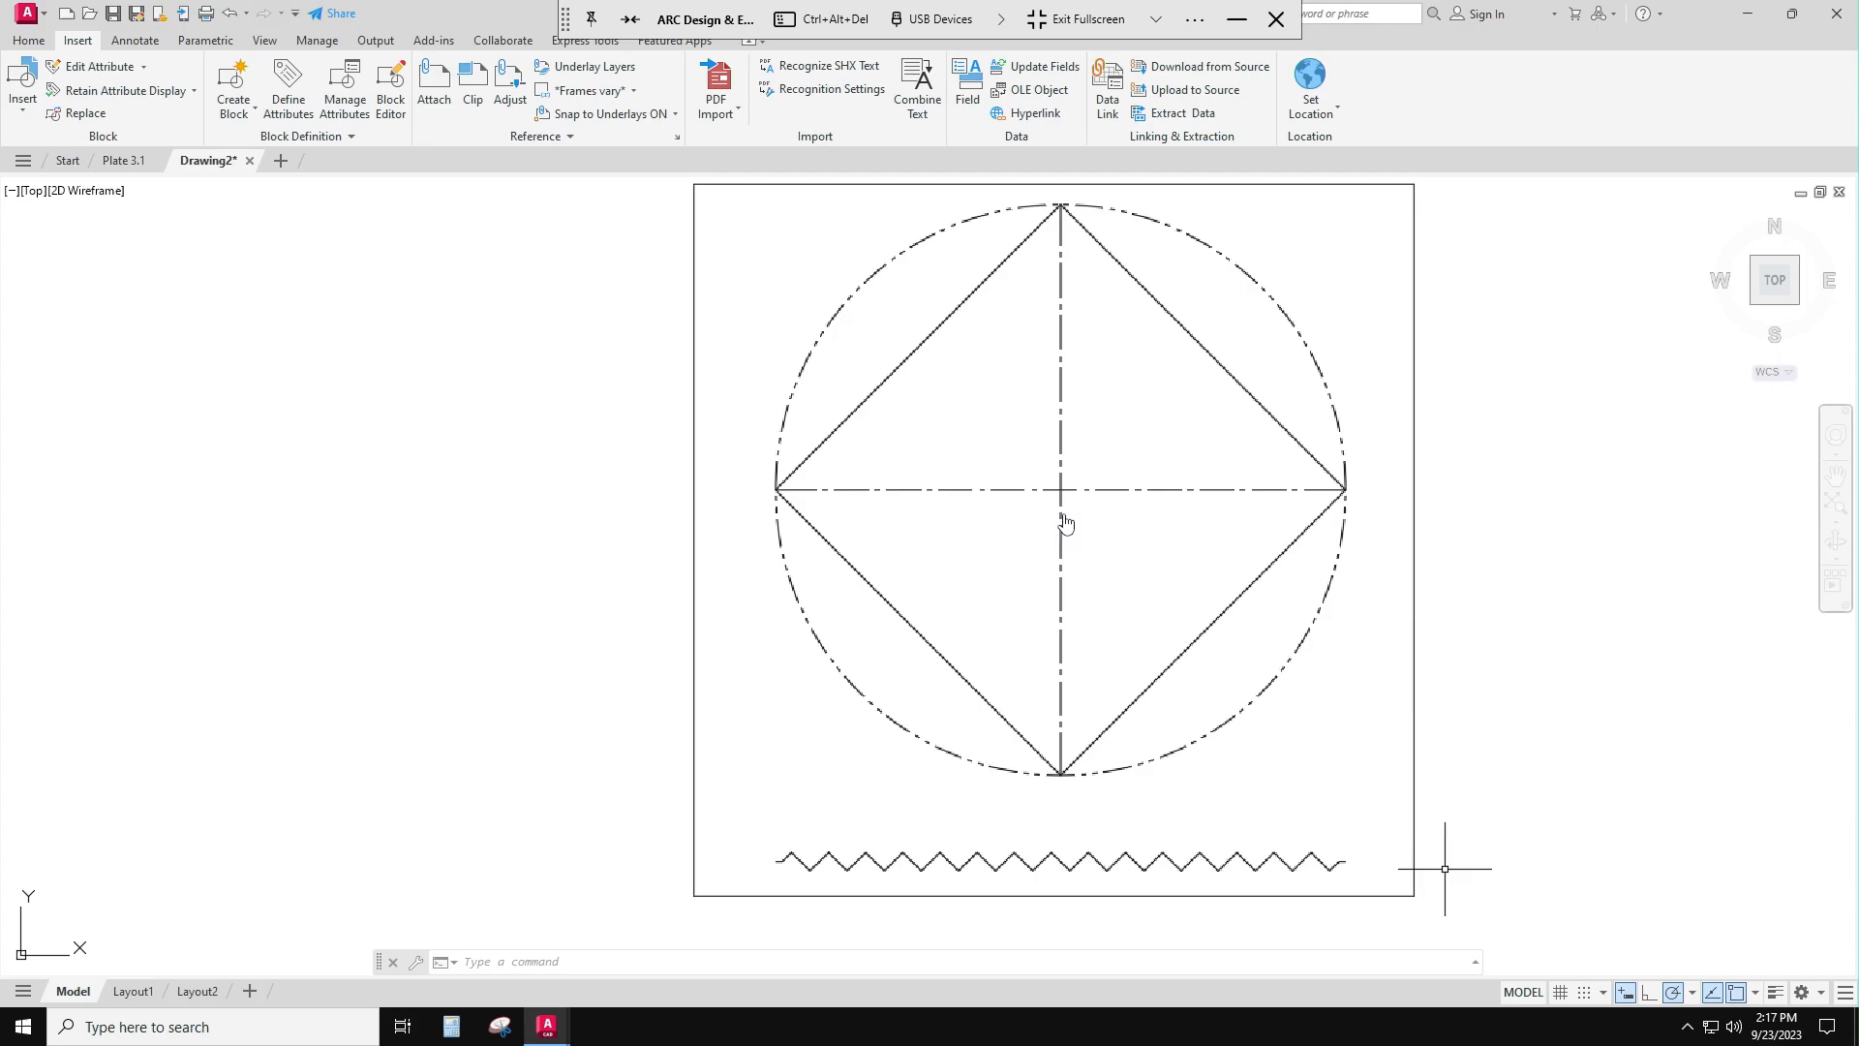
pyautogui.click(1120, 492)
pyautogui.click(1204, 747)
pyautogui.scroll(-4, 614, 752)
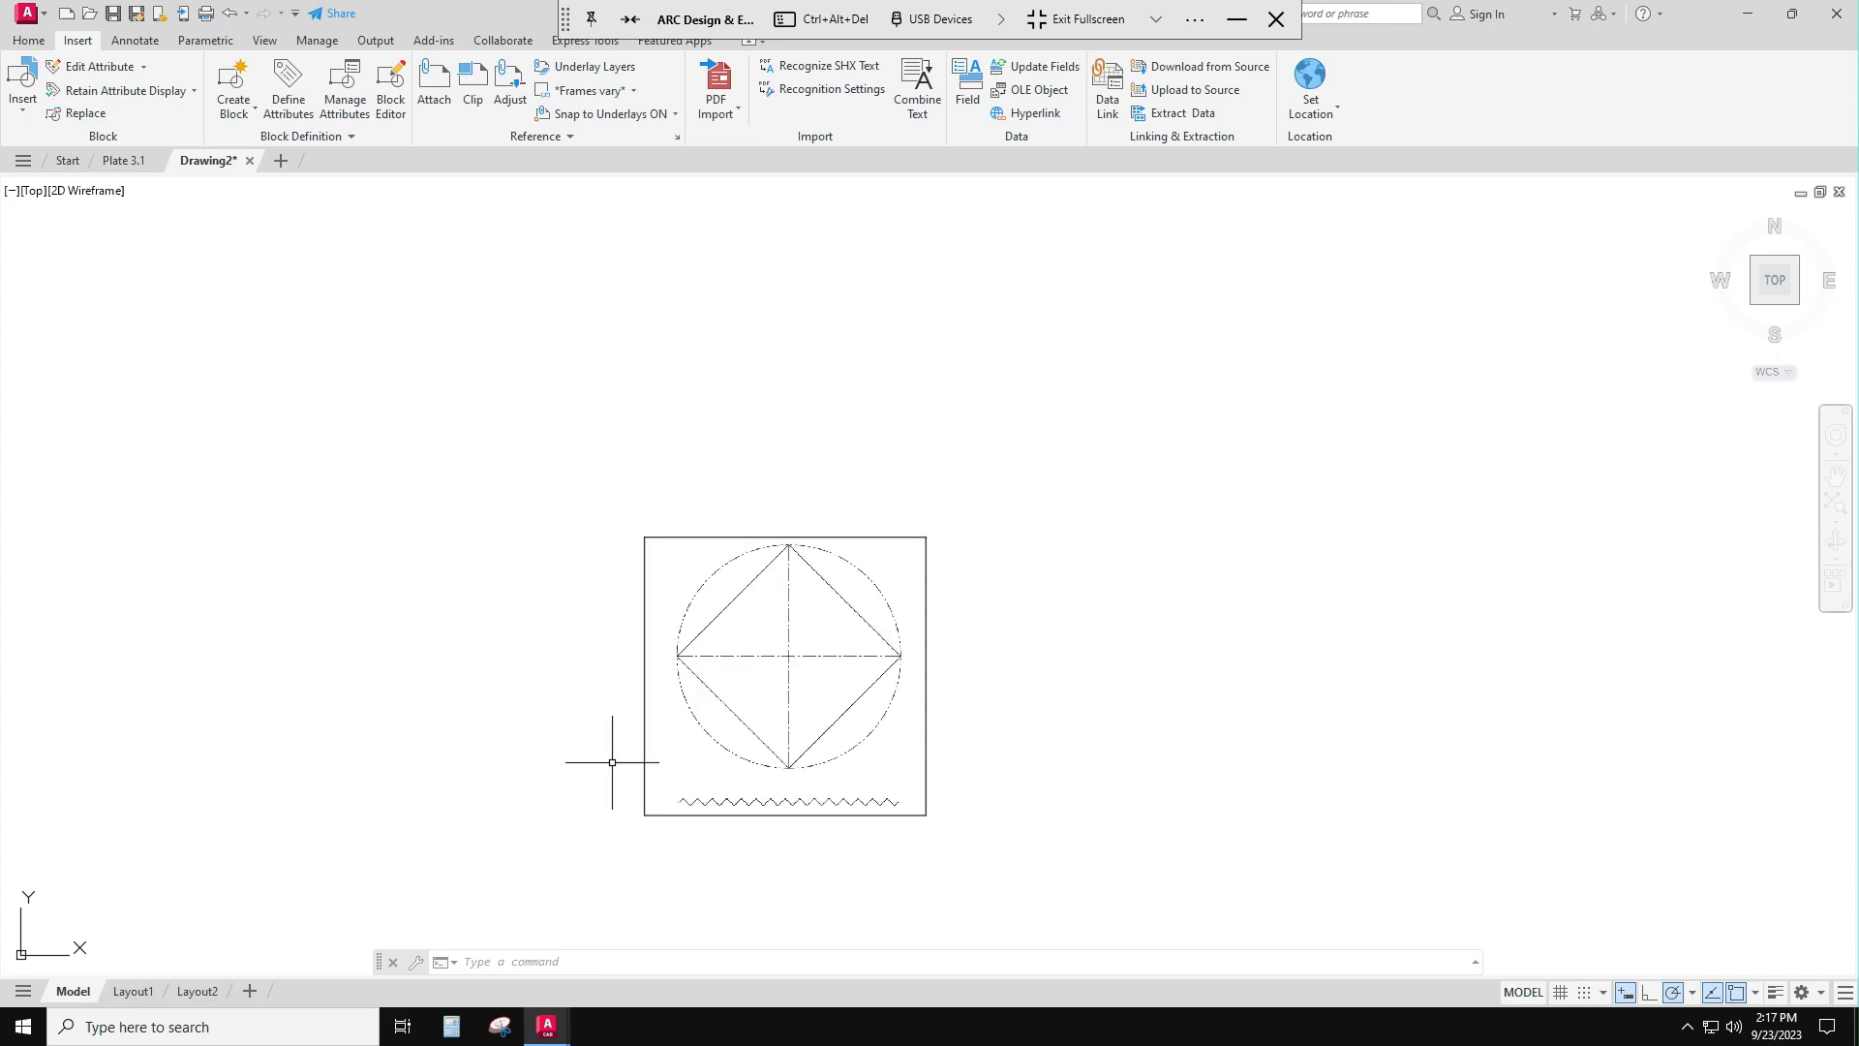
pyautogui.moveTo(612, 762); pyautogui.dragTo(1087, 759, button='middle')
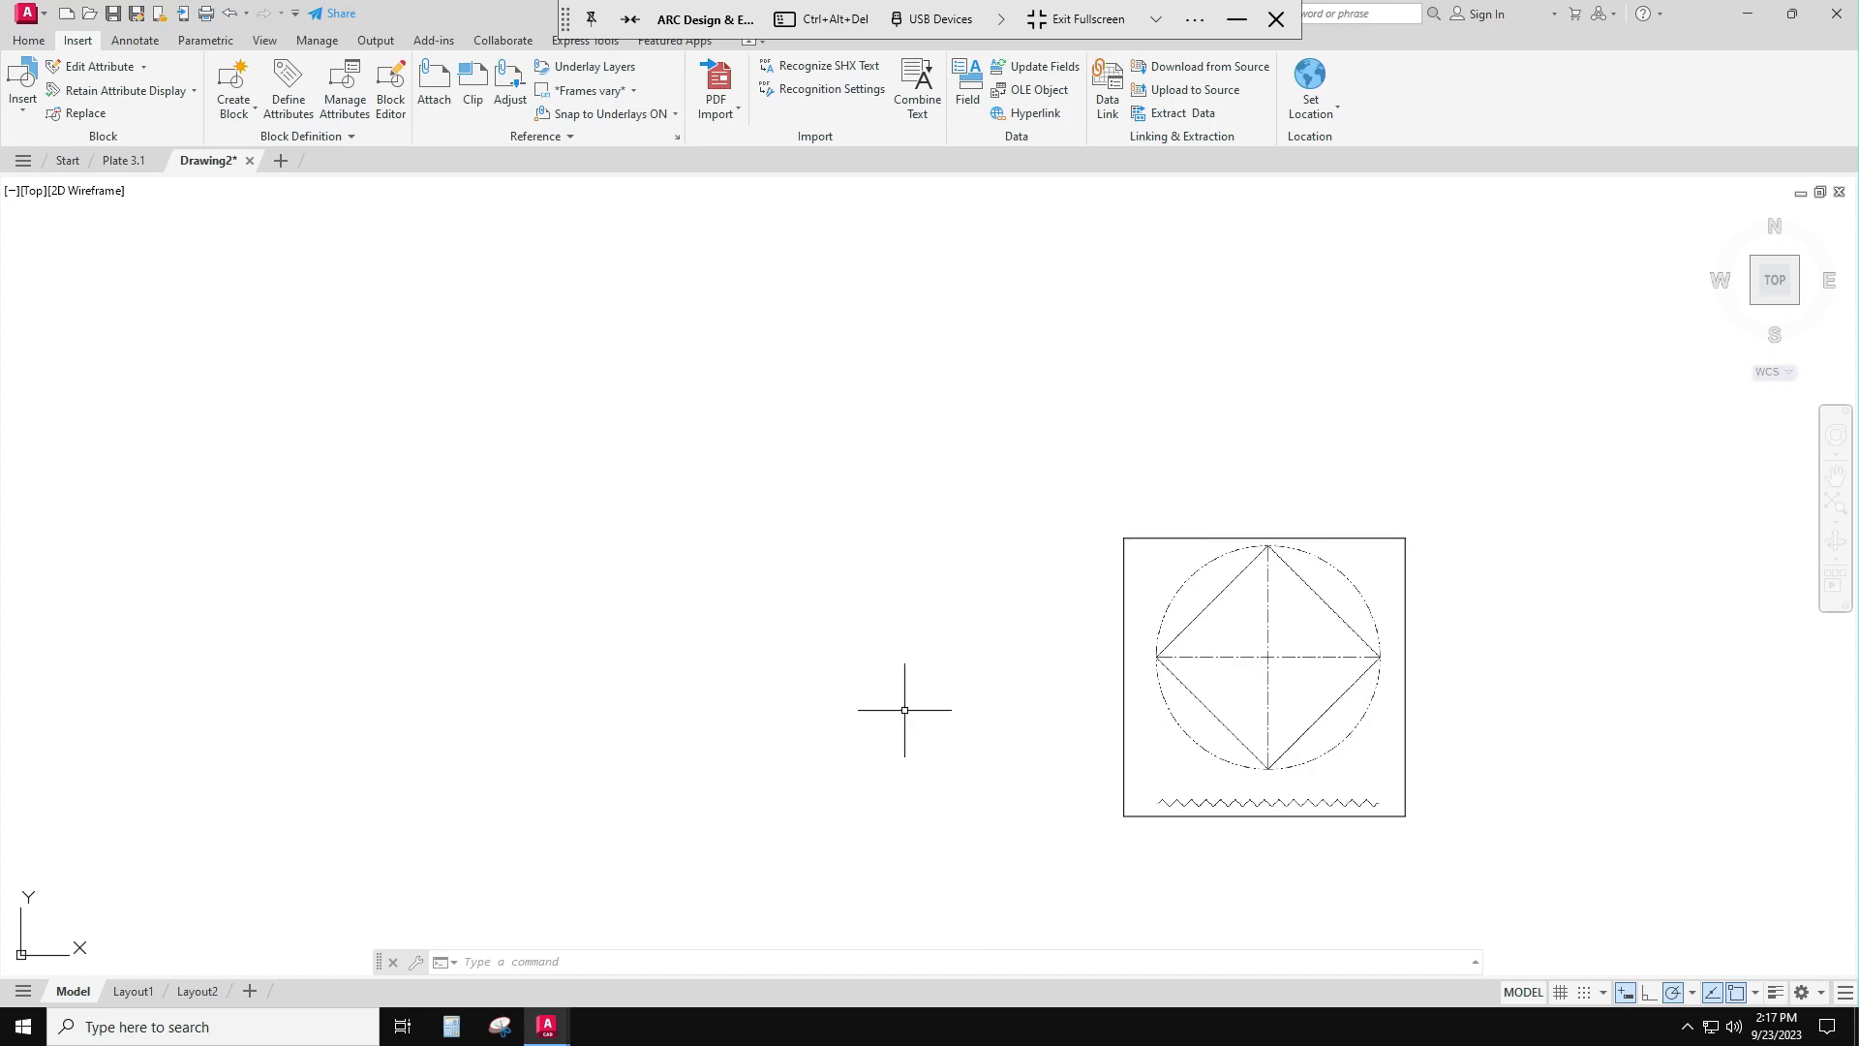
pyautogui.press('Escape')
pyautogui.press('Escape')
pyautogui.press('Escape')
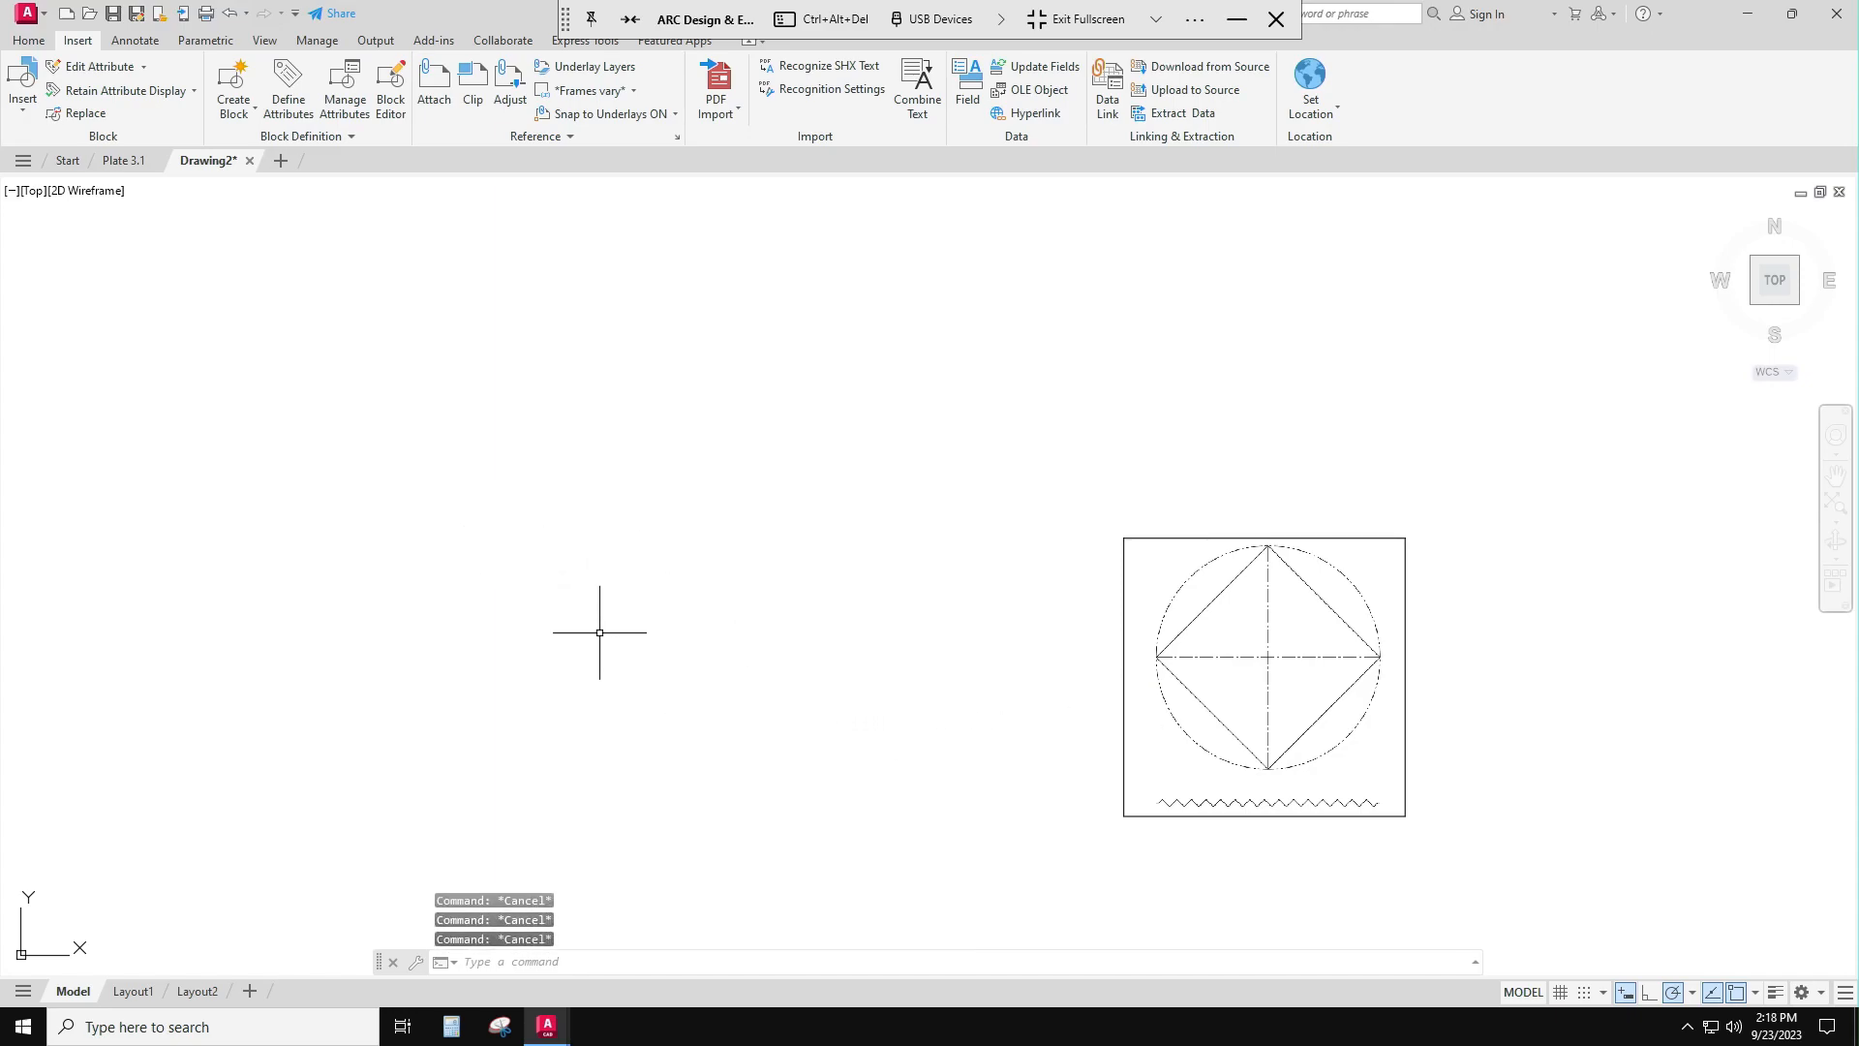
pyautogui.moveTo(602, 631); pyautogui.dragTo(644, 627, button='middle')
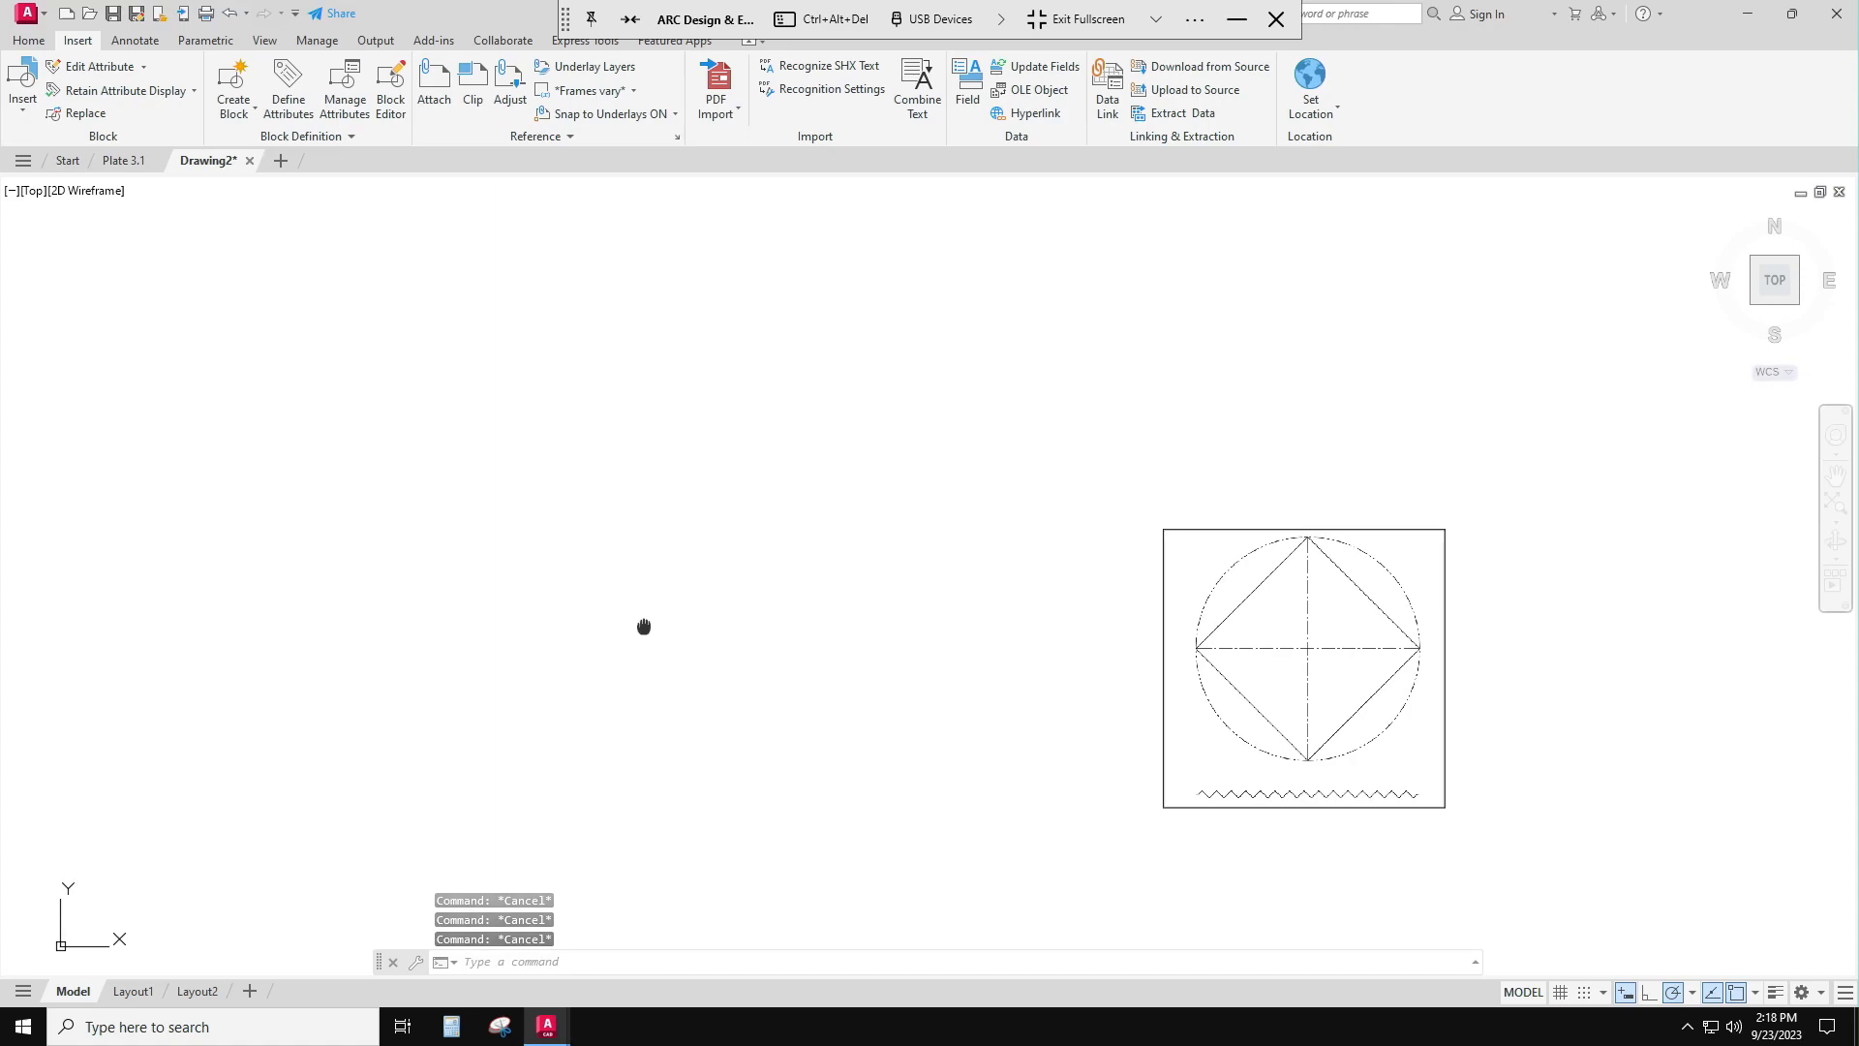
# Step: Open the Linetype Manager and load the PHANTOM2 linetype from acad.lin
pyautogui.click(28, 40)
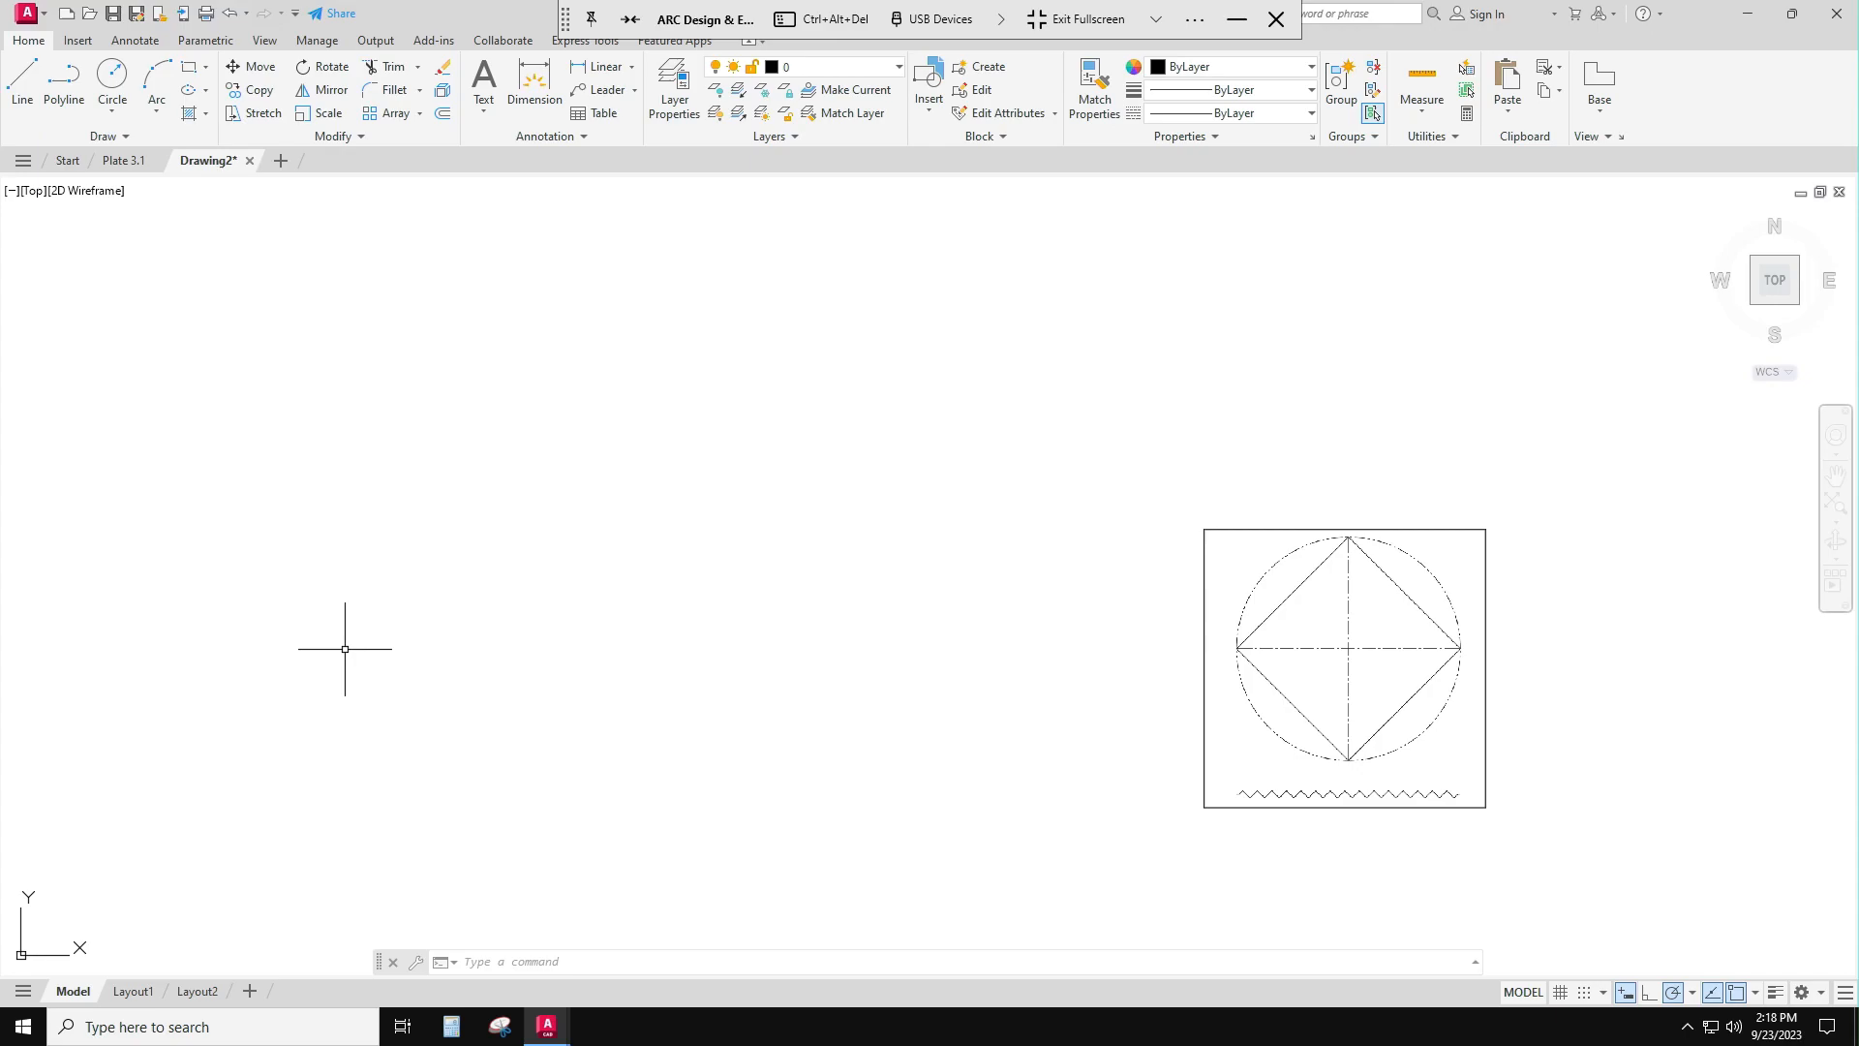
pyautogui.write('lint')
pyautogui.press('BackSpace')
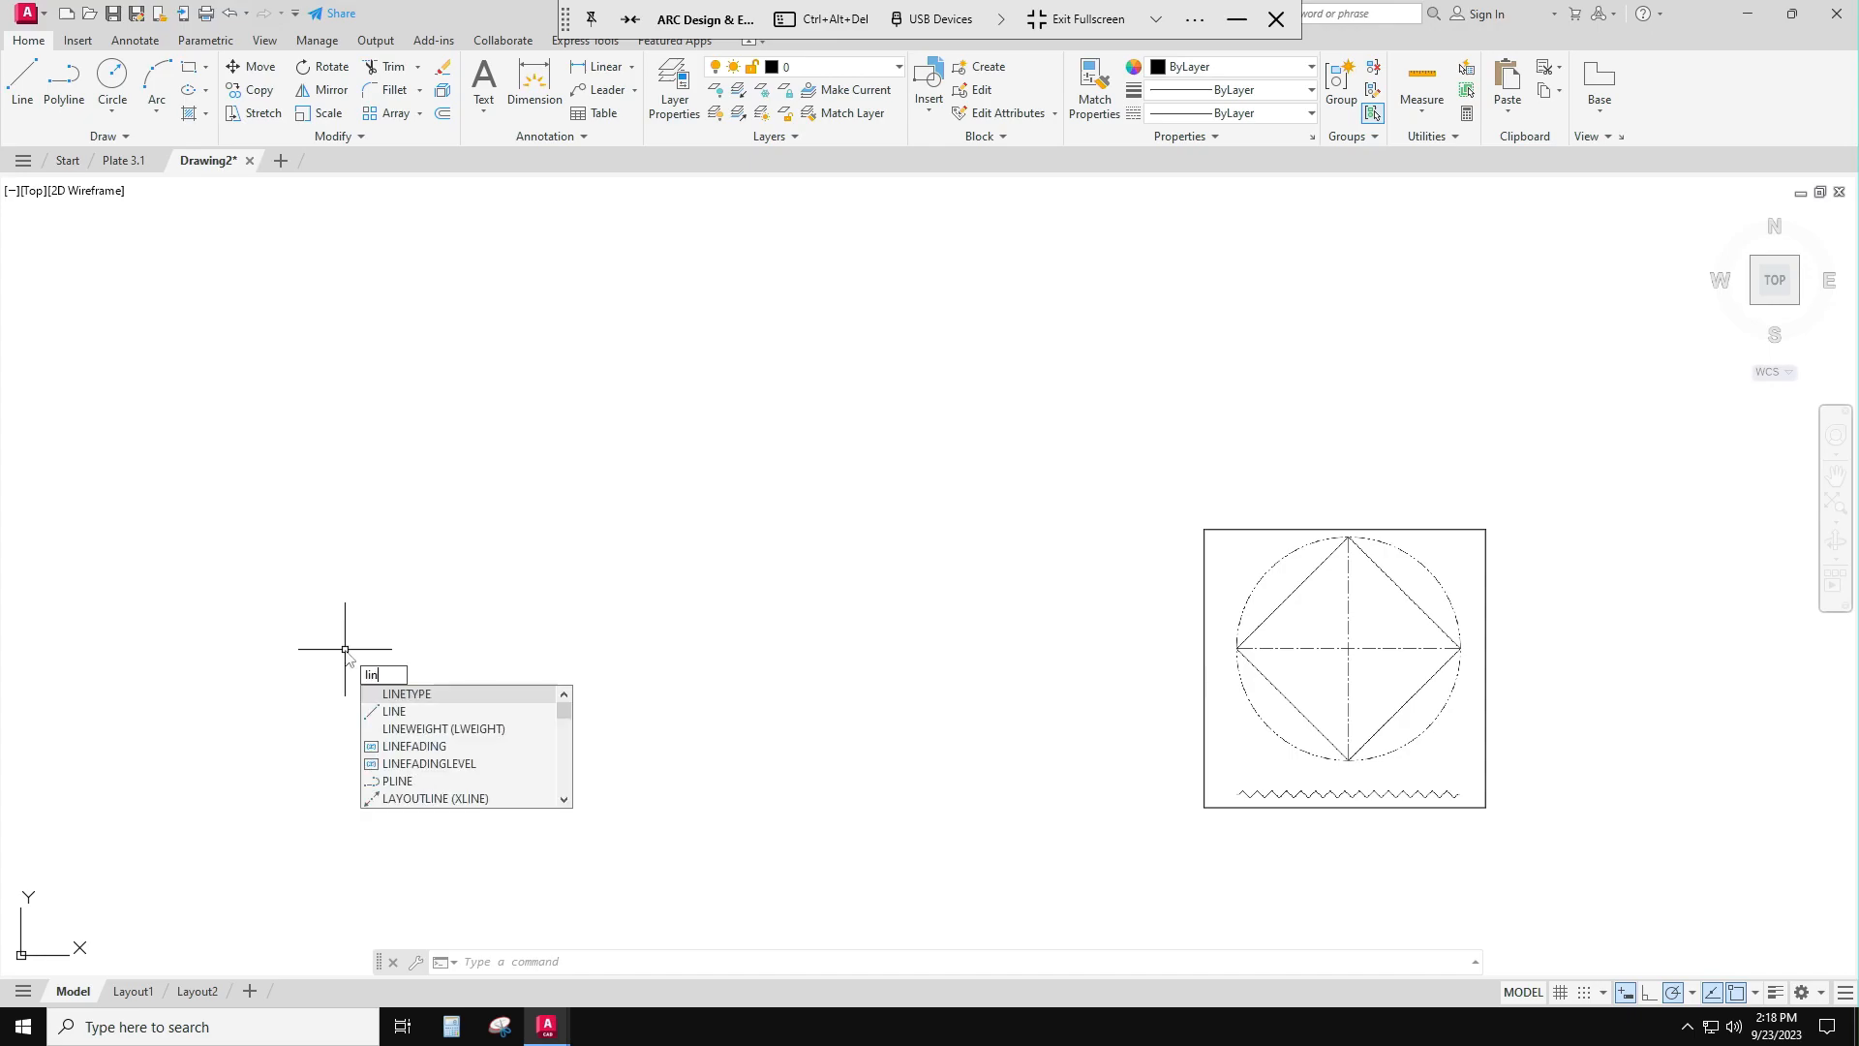
pyautogui.click(419, 697)
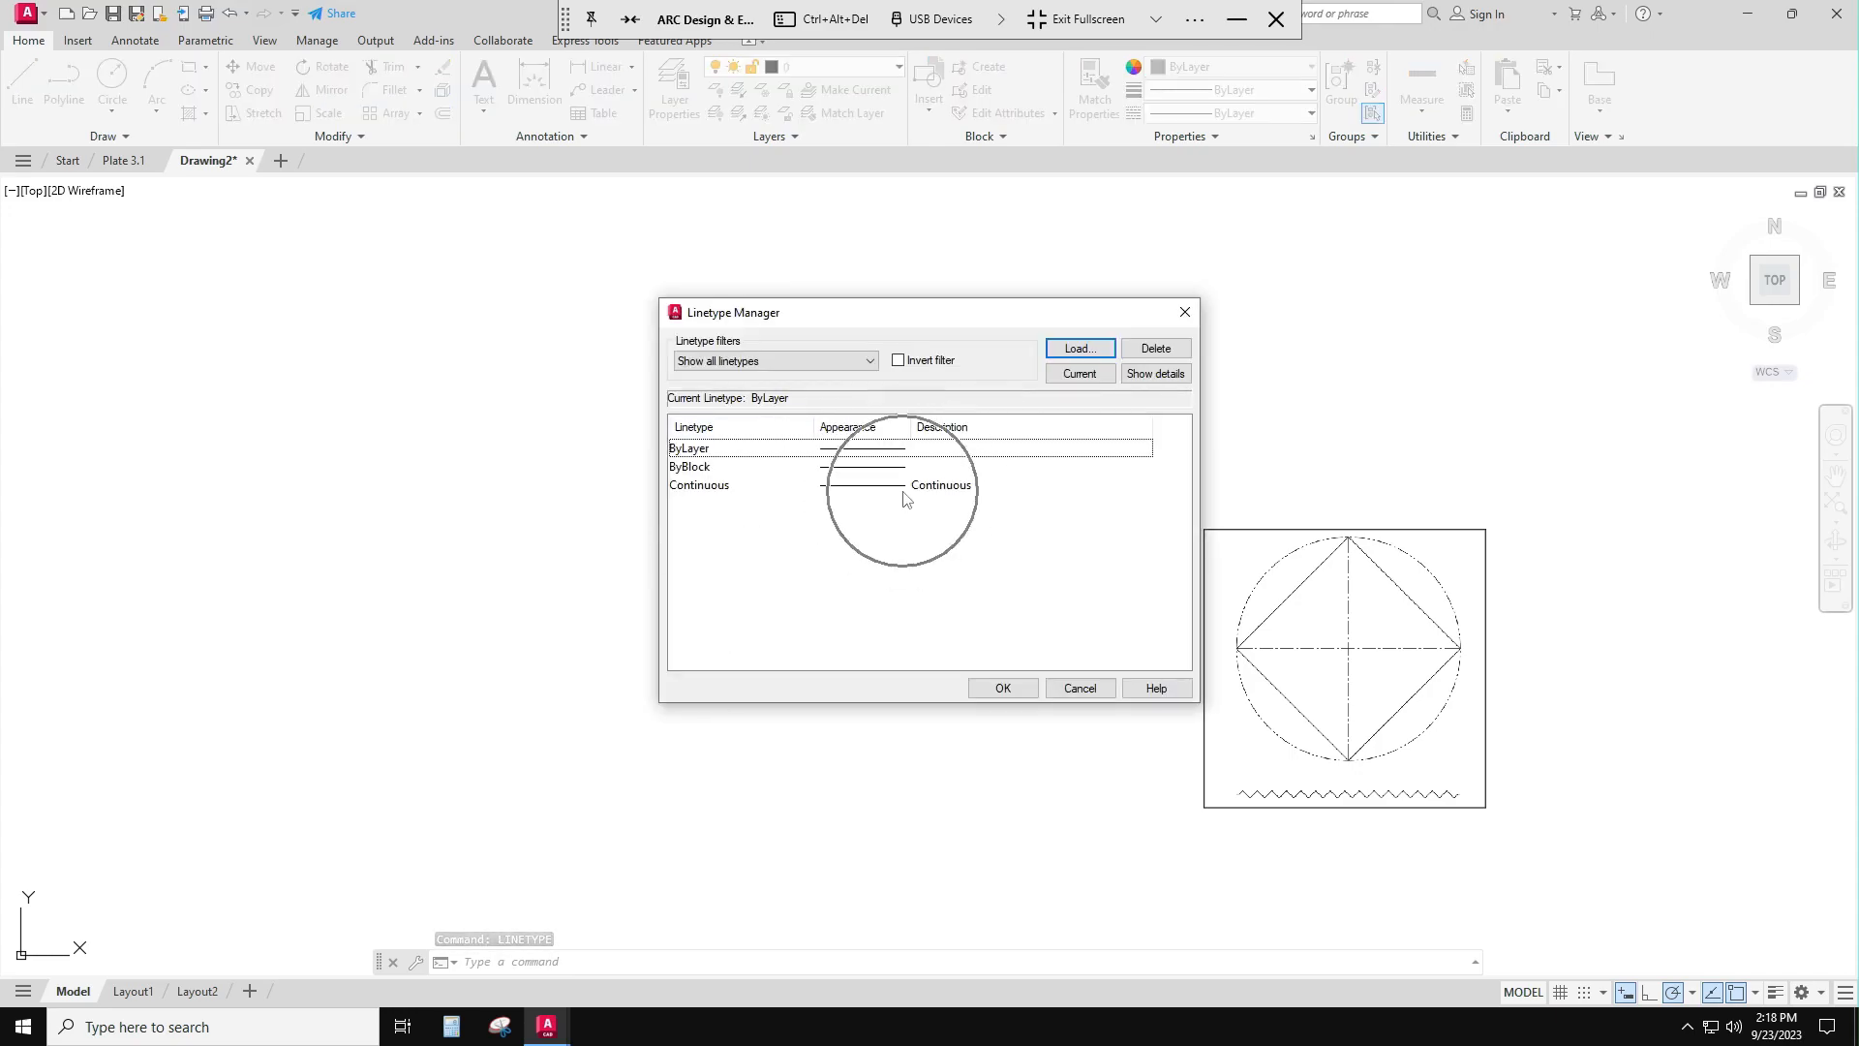
pyautogui.click(1086, 353)
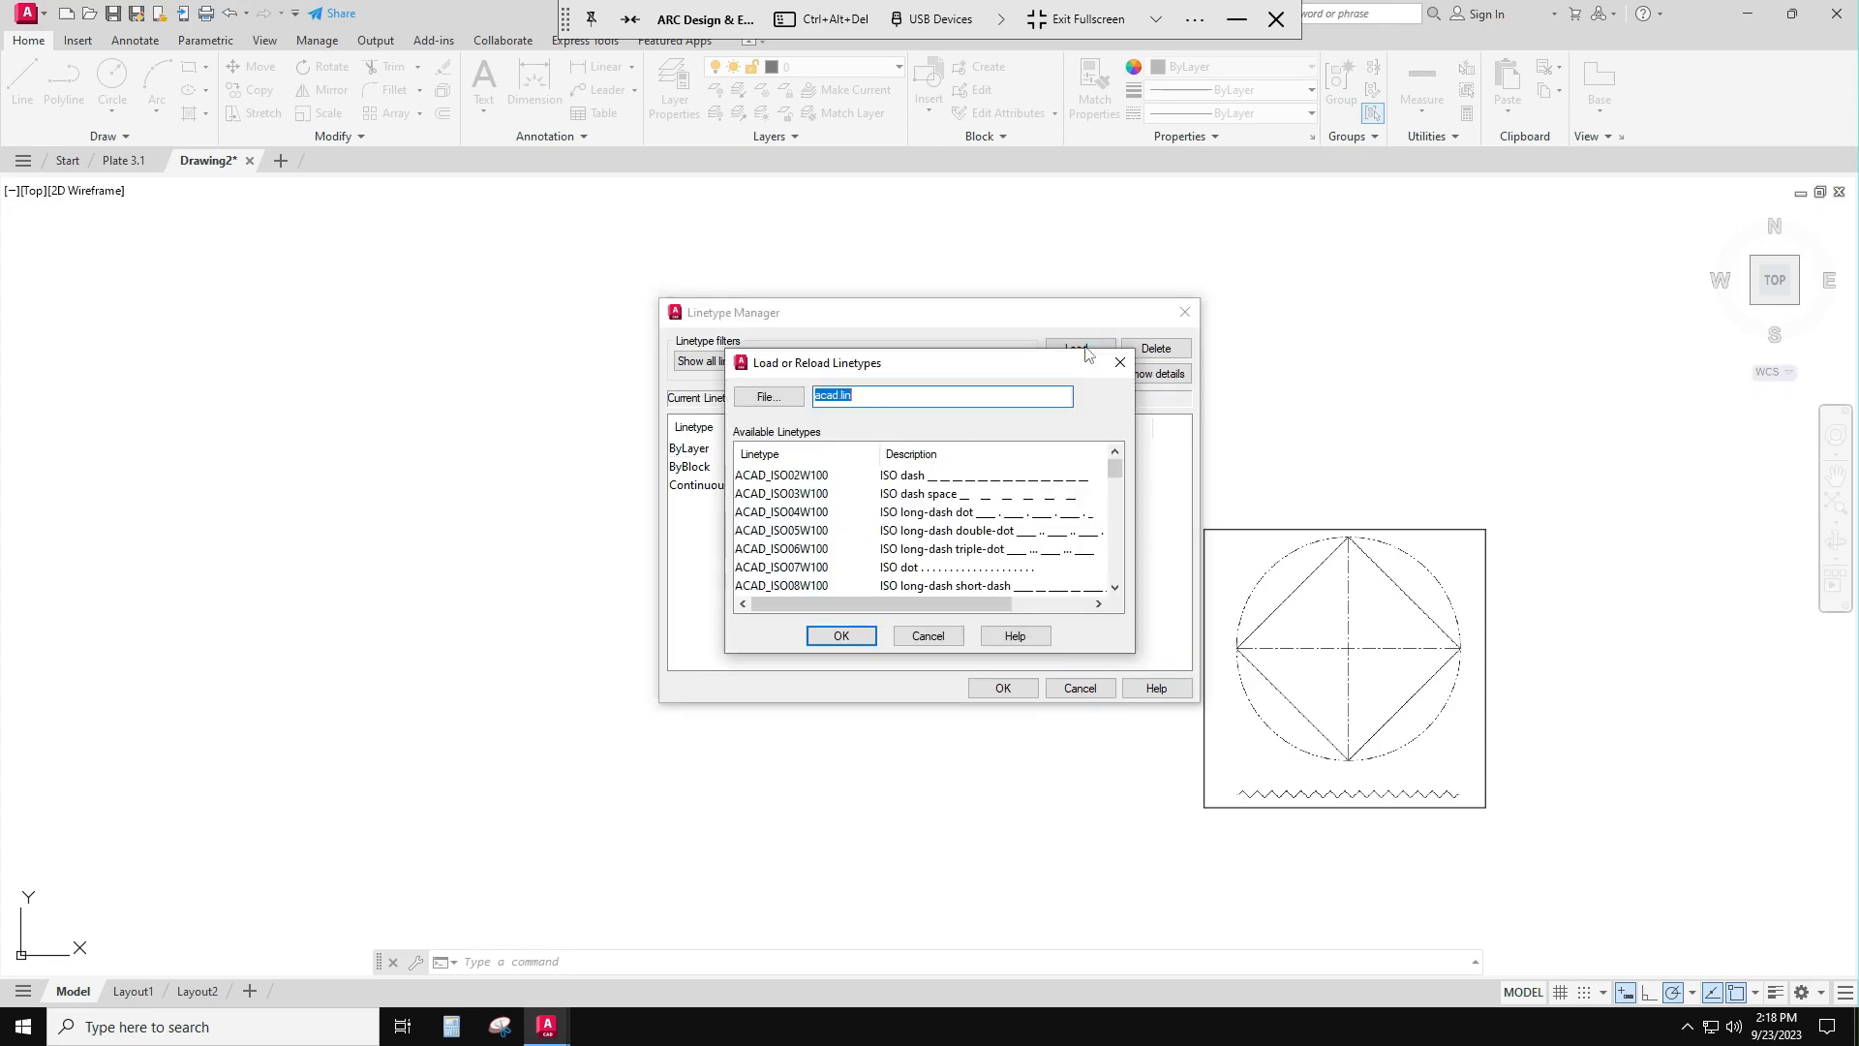
pyautogui.scroll(-12, 919, 523)
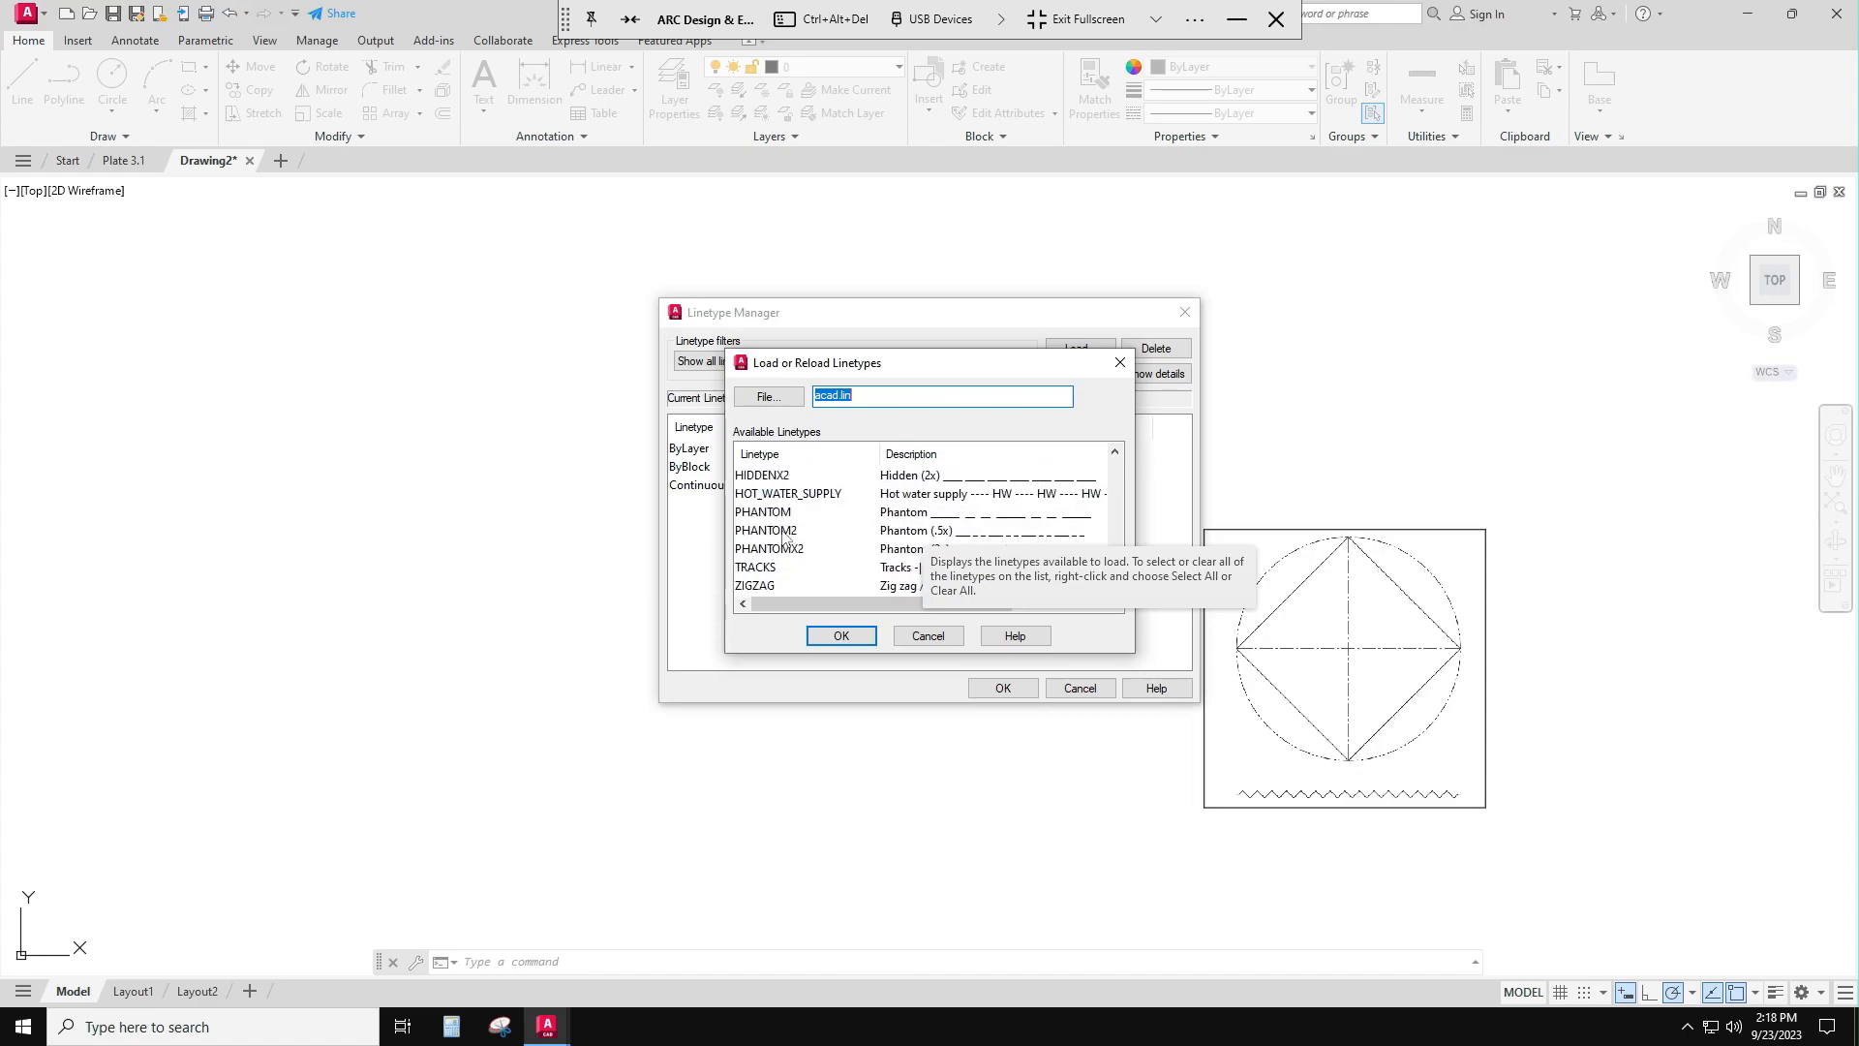
pyautogui.click(782, 532)
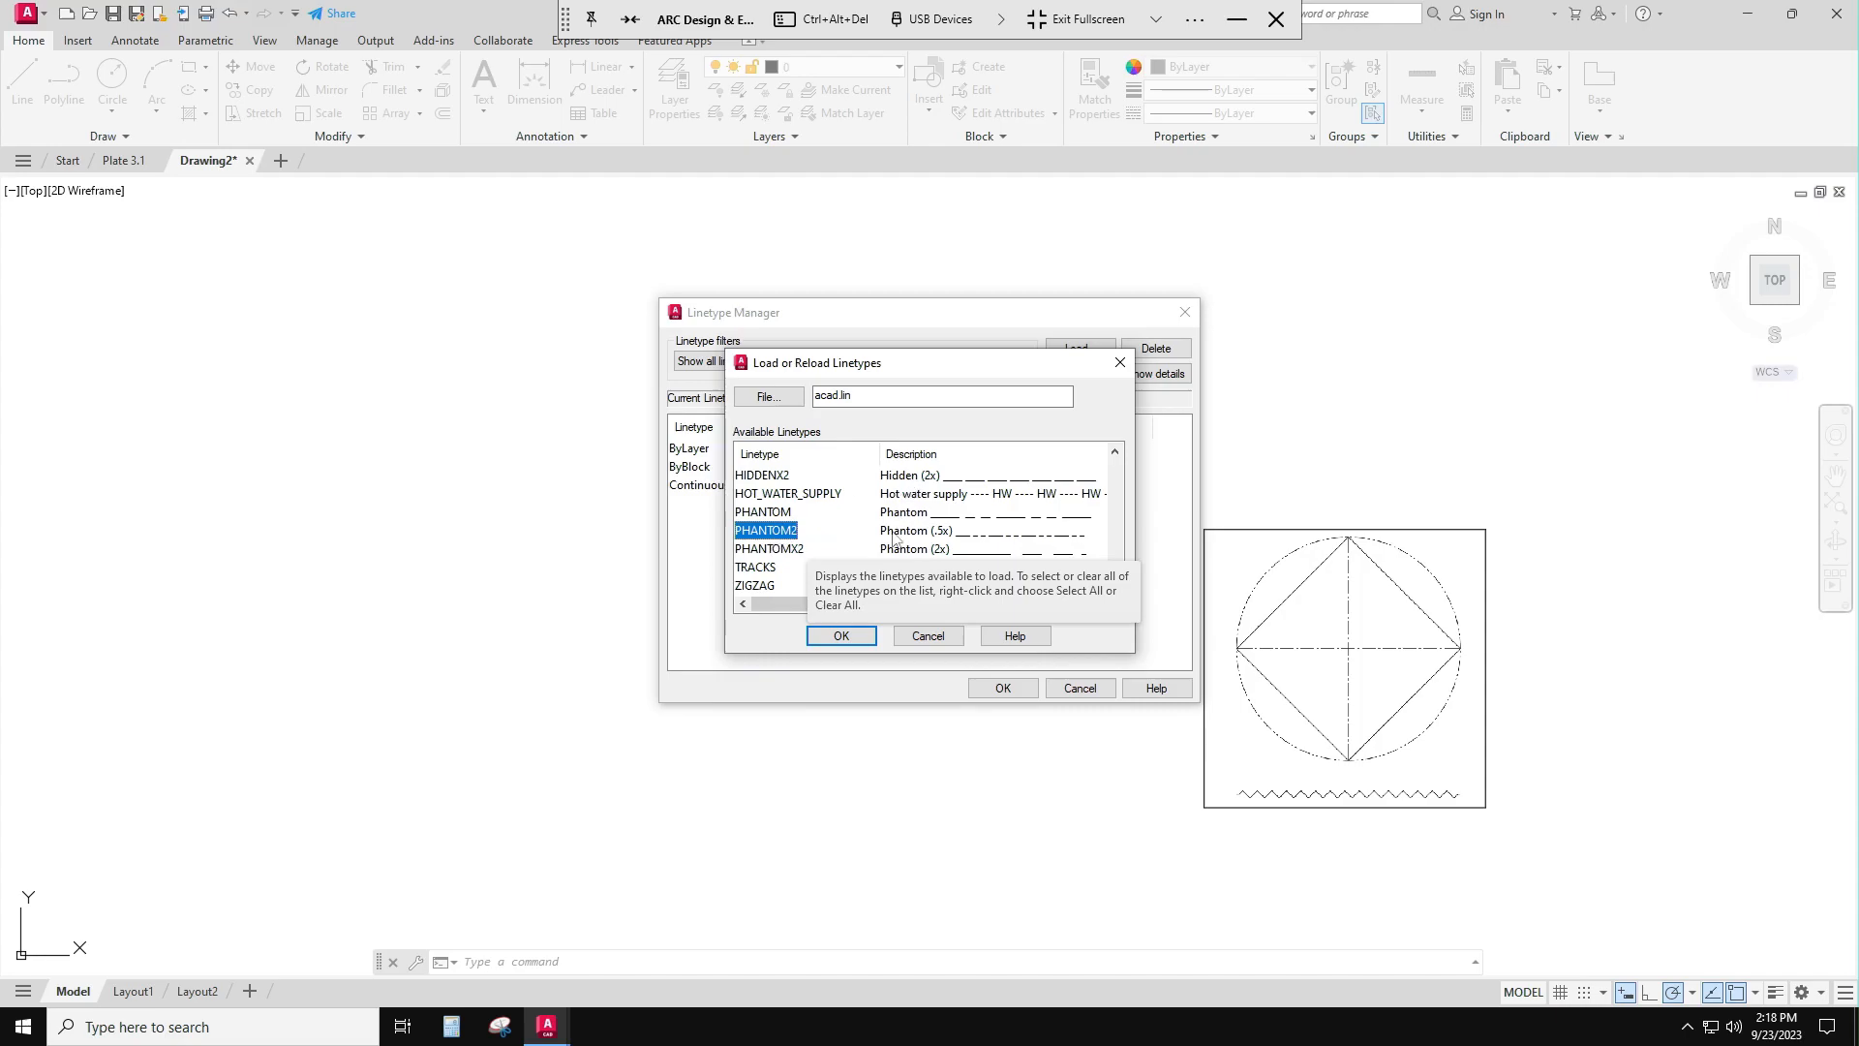
pyautogui.click(842, 635)
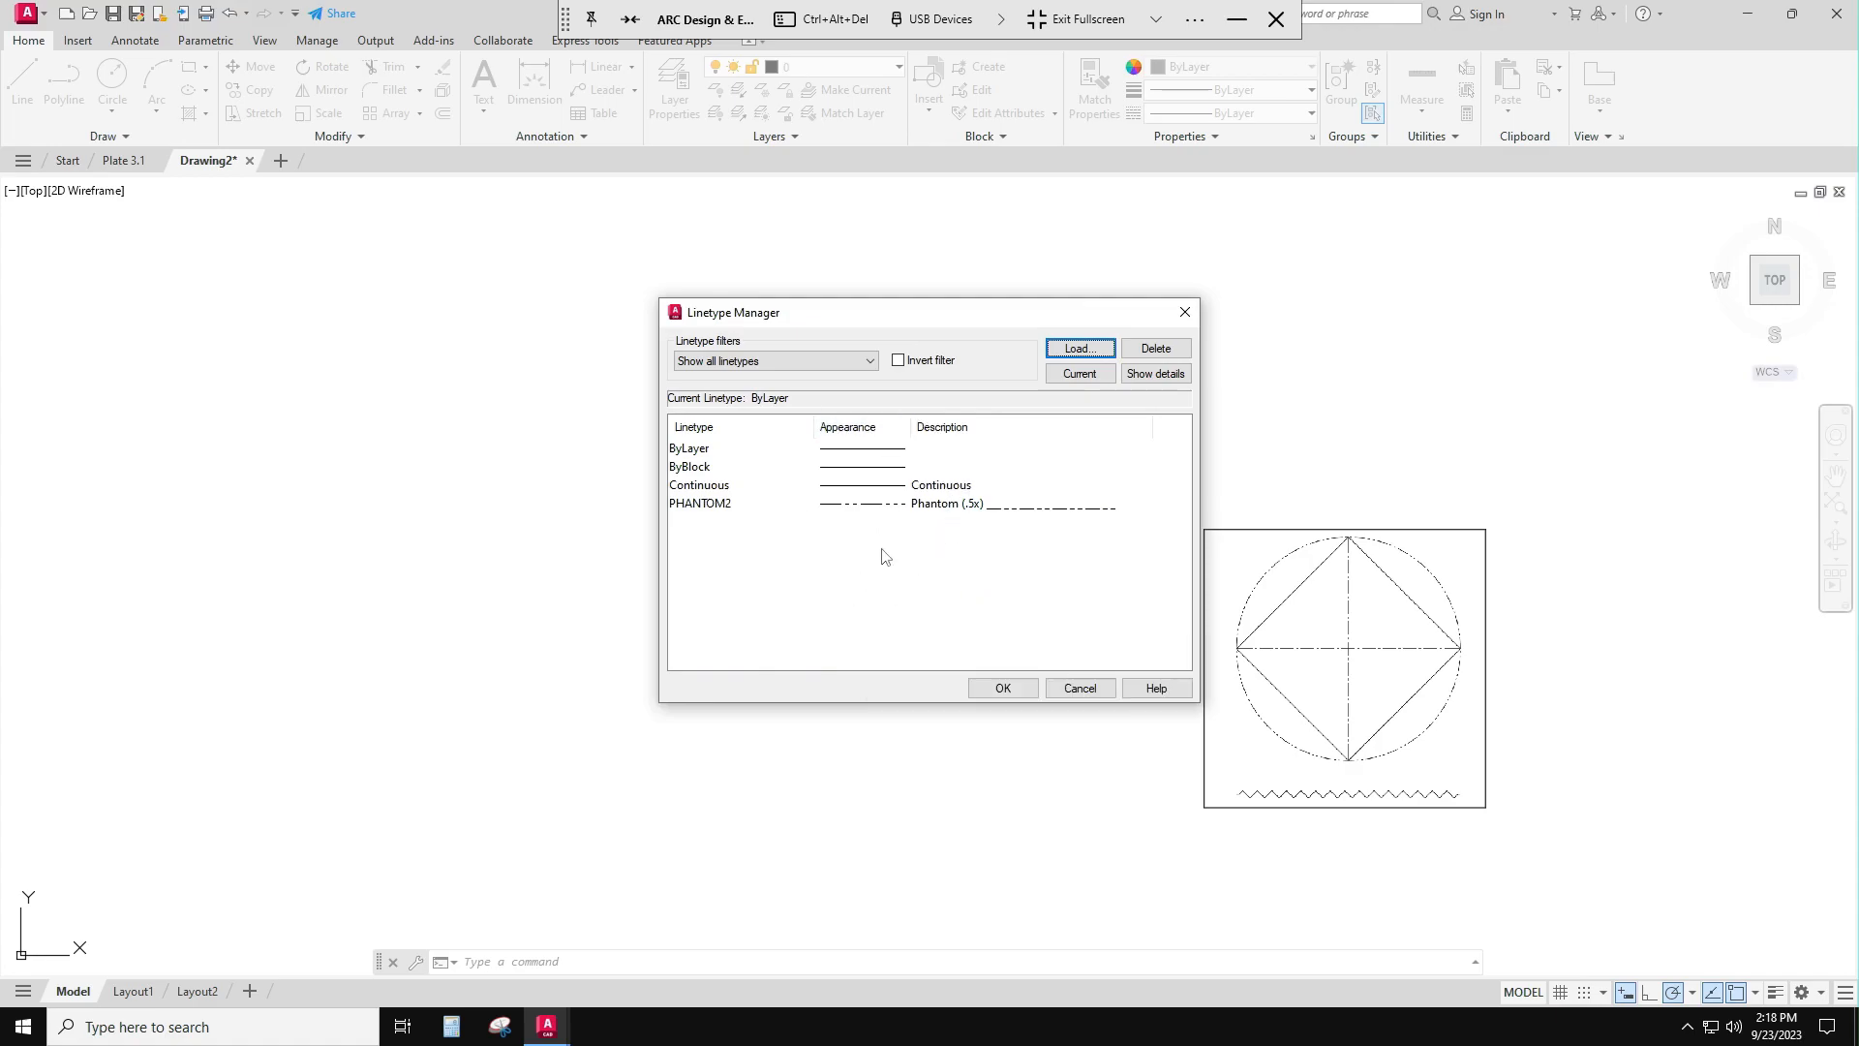
# Step: Load the CENTER2 linetype from acad.lin into the drawing
pyautogui.click(1077, 353)
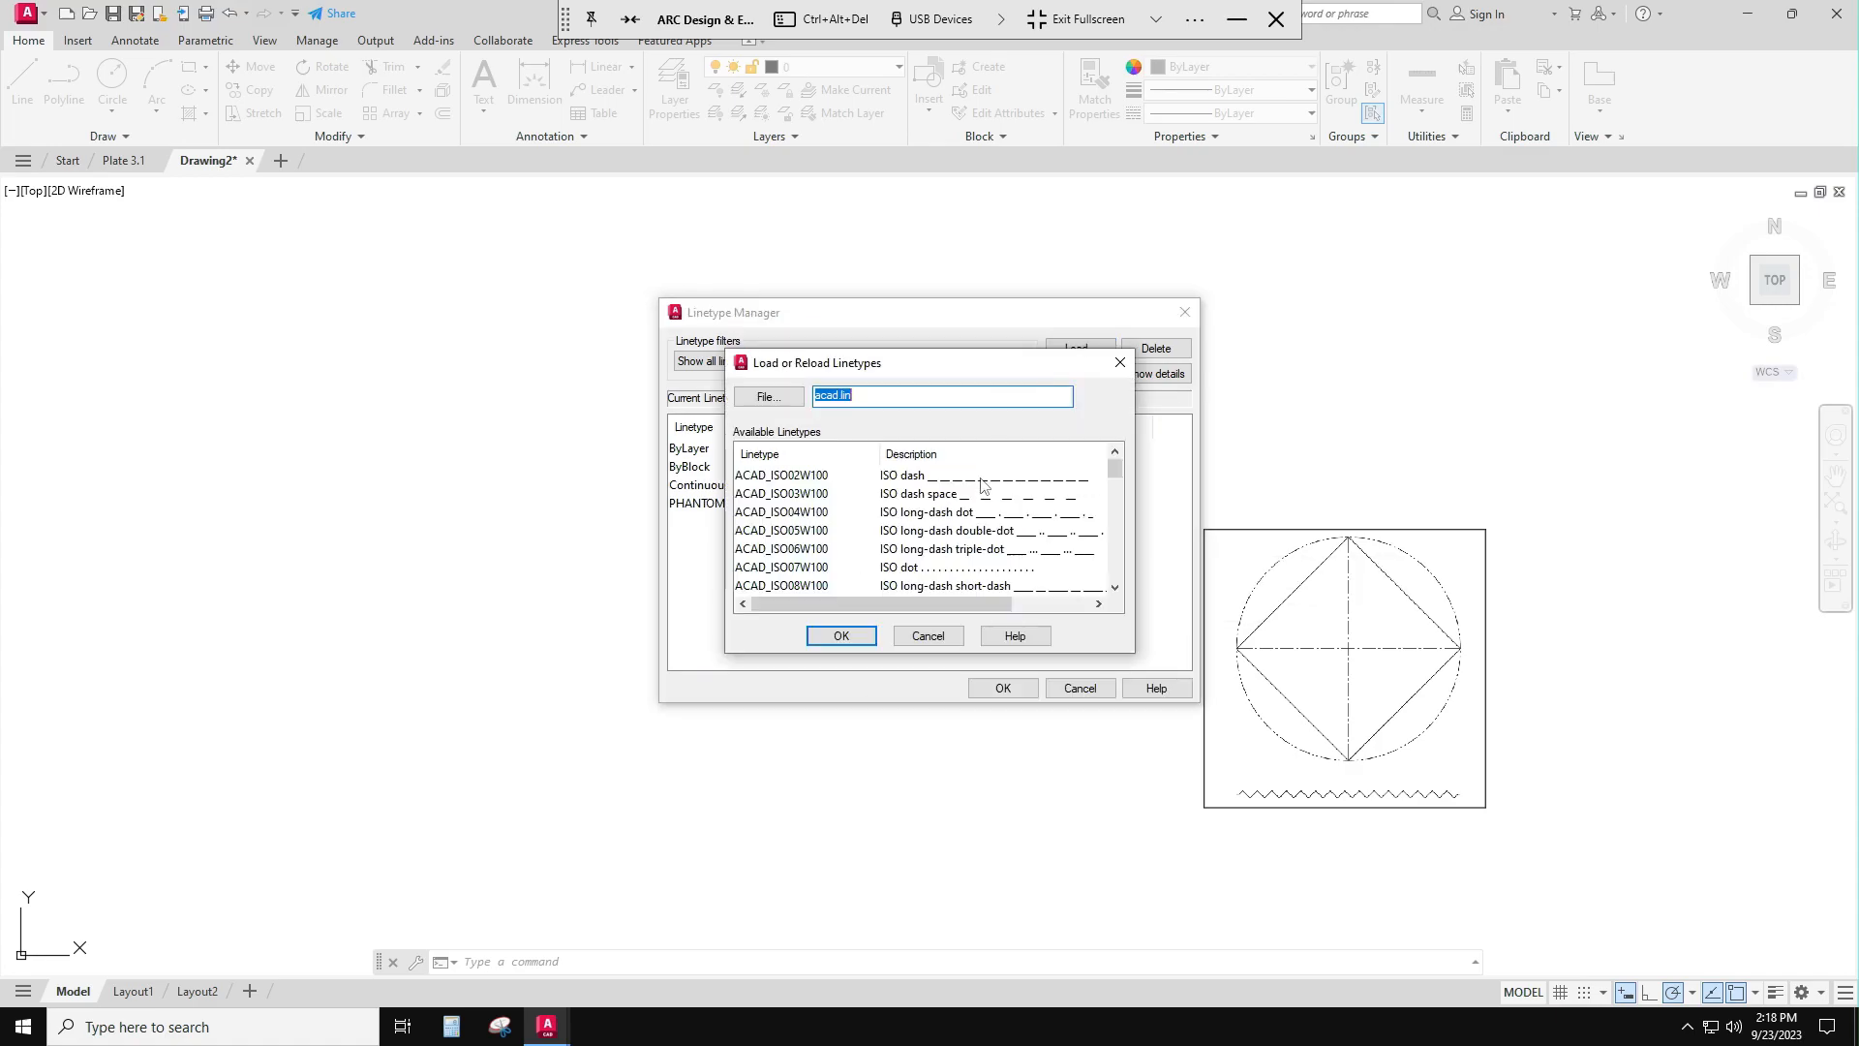
pyautogui.scroll(-4, 850, 517)
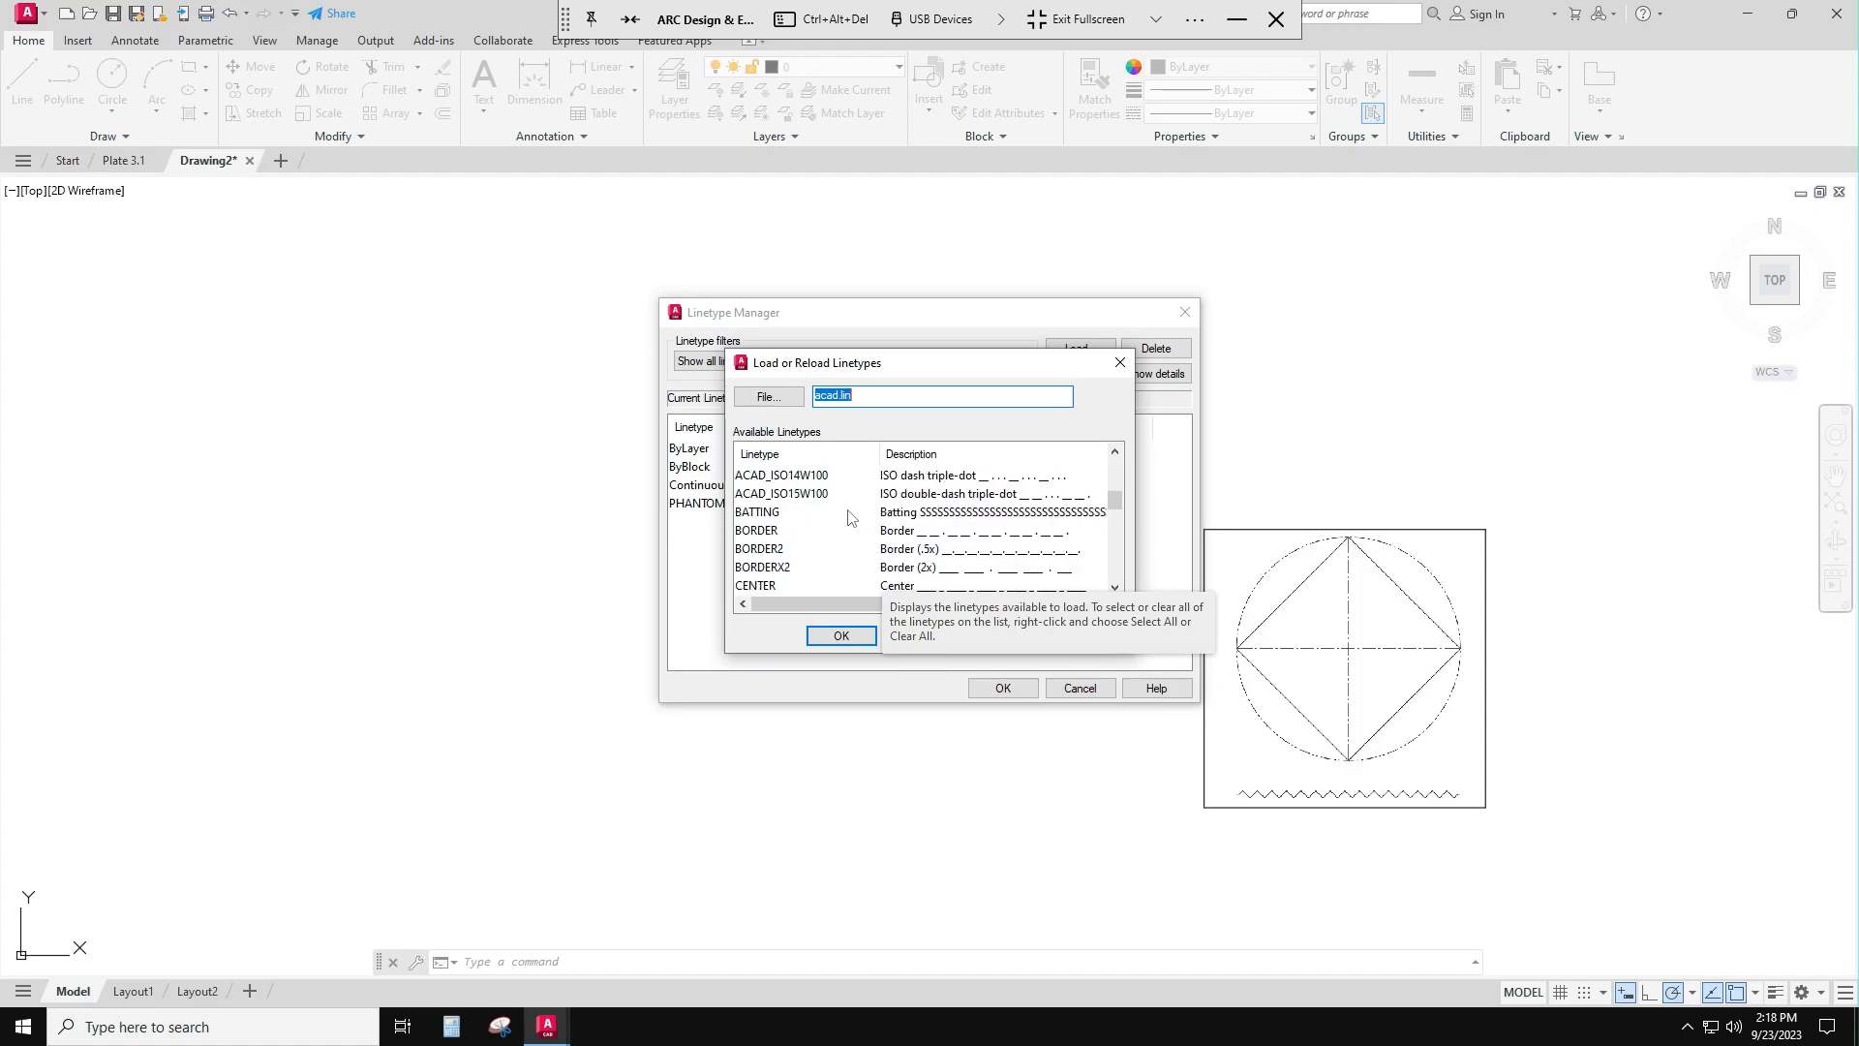
pyautogui.scroll(-1, 850, 518)
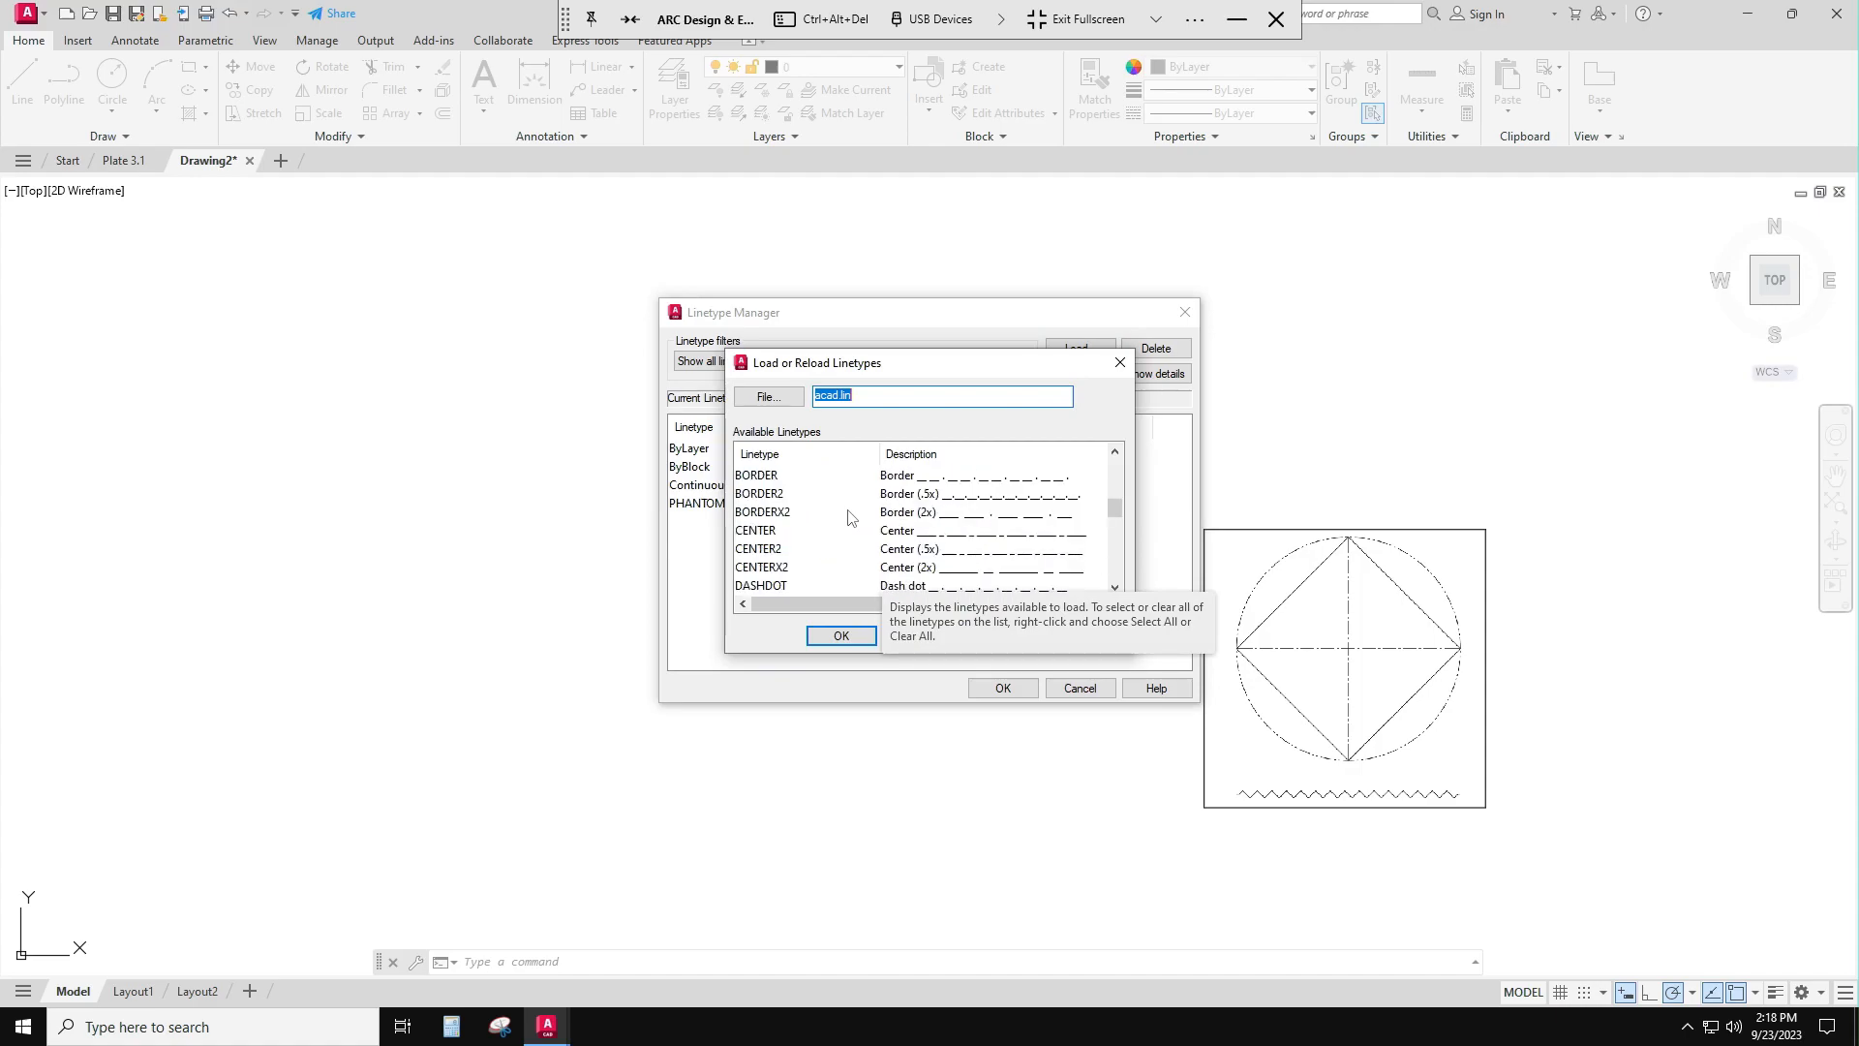
pyautogui.click(762, 549)
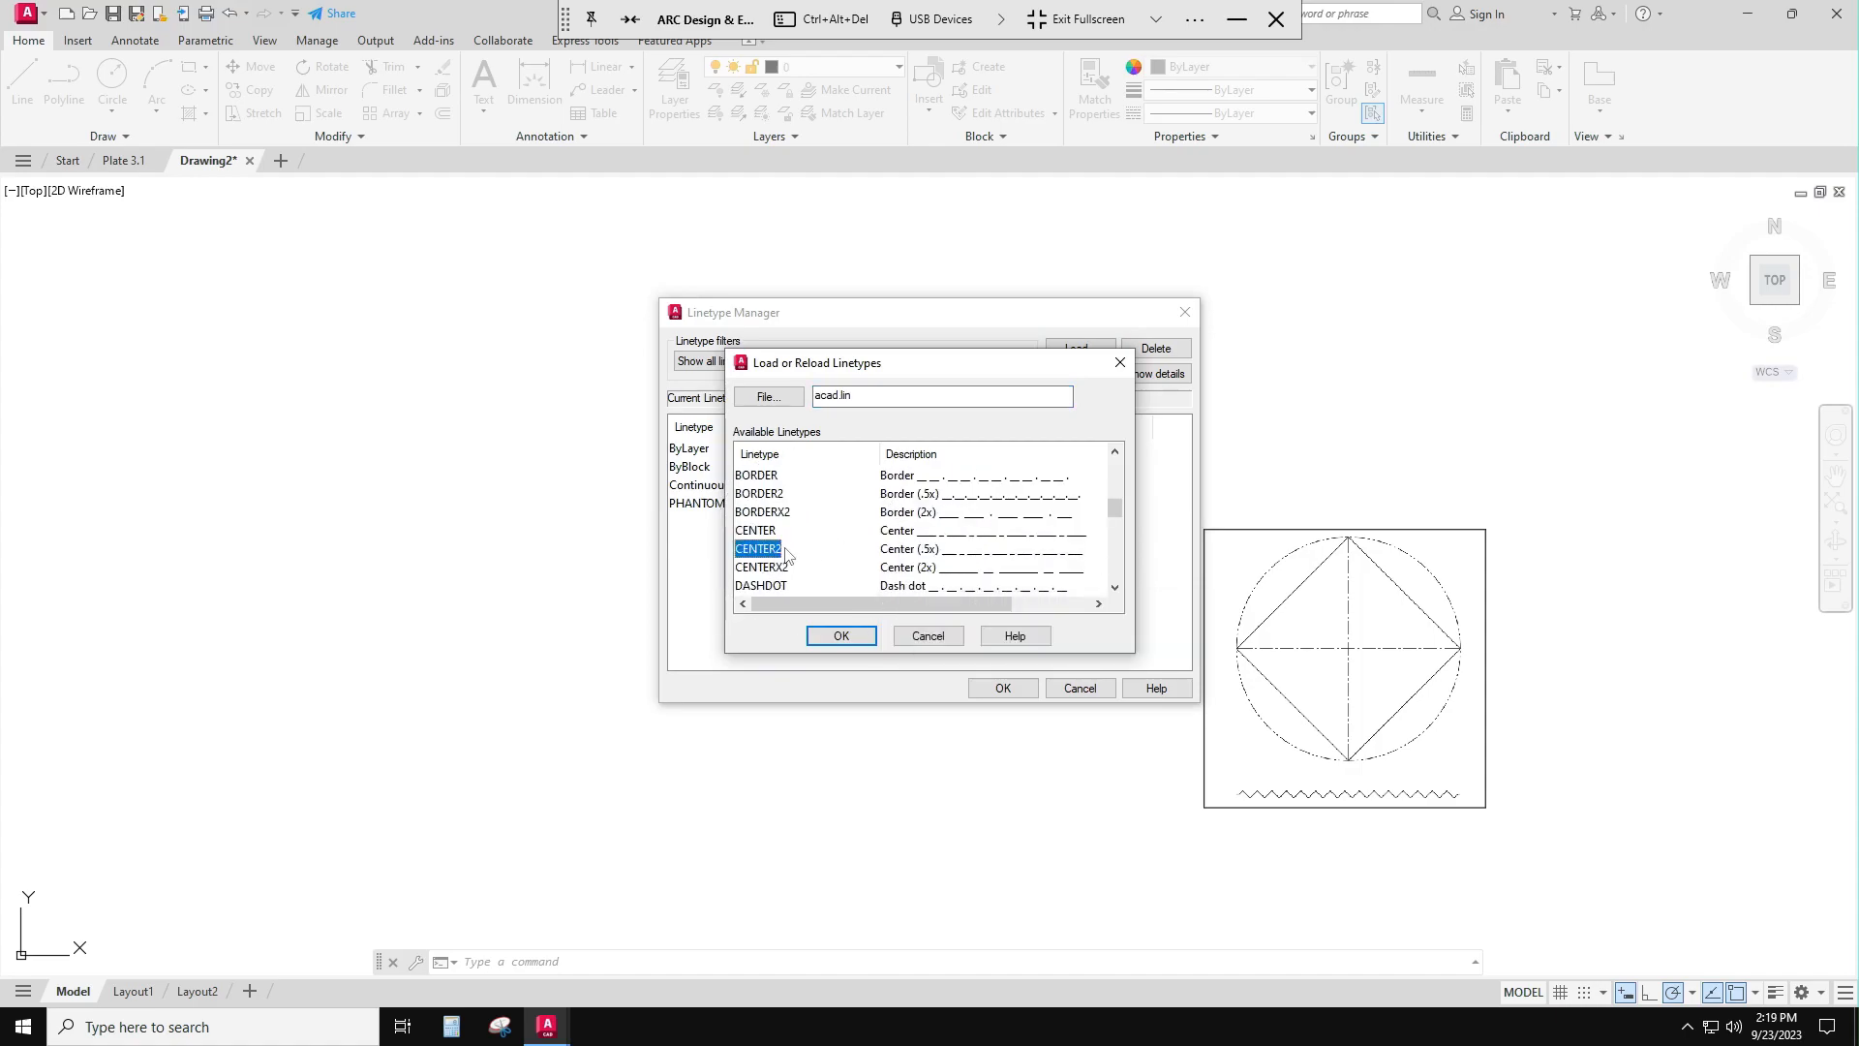
pyautogui.click(841, 636)
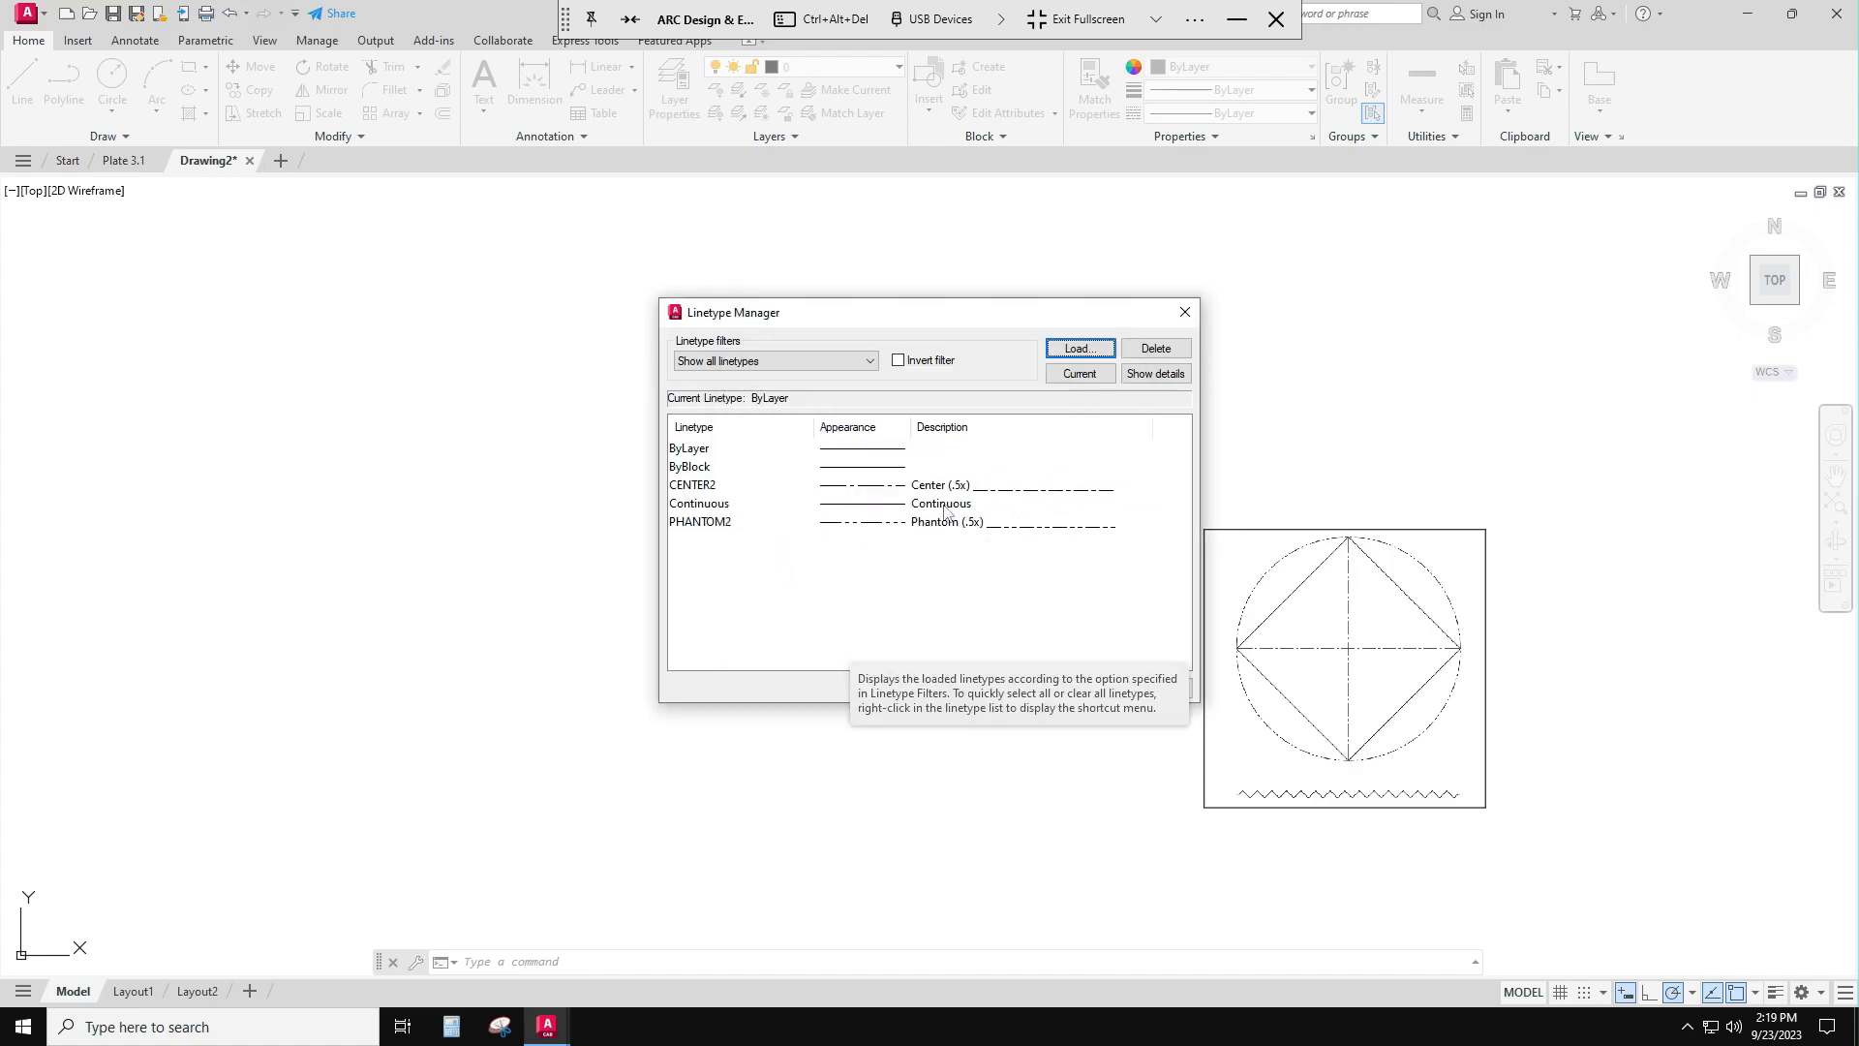
# Step: Load the ZIGZAG linetype from acad.lin and accept the loaded linetypes to close the manager
pyautogui.click(1080, 349)
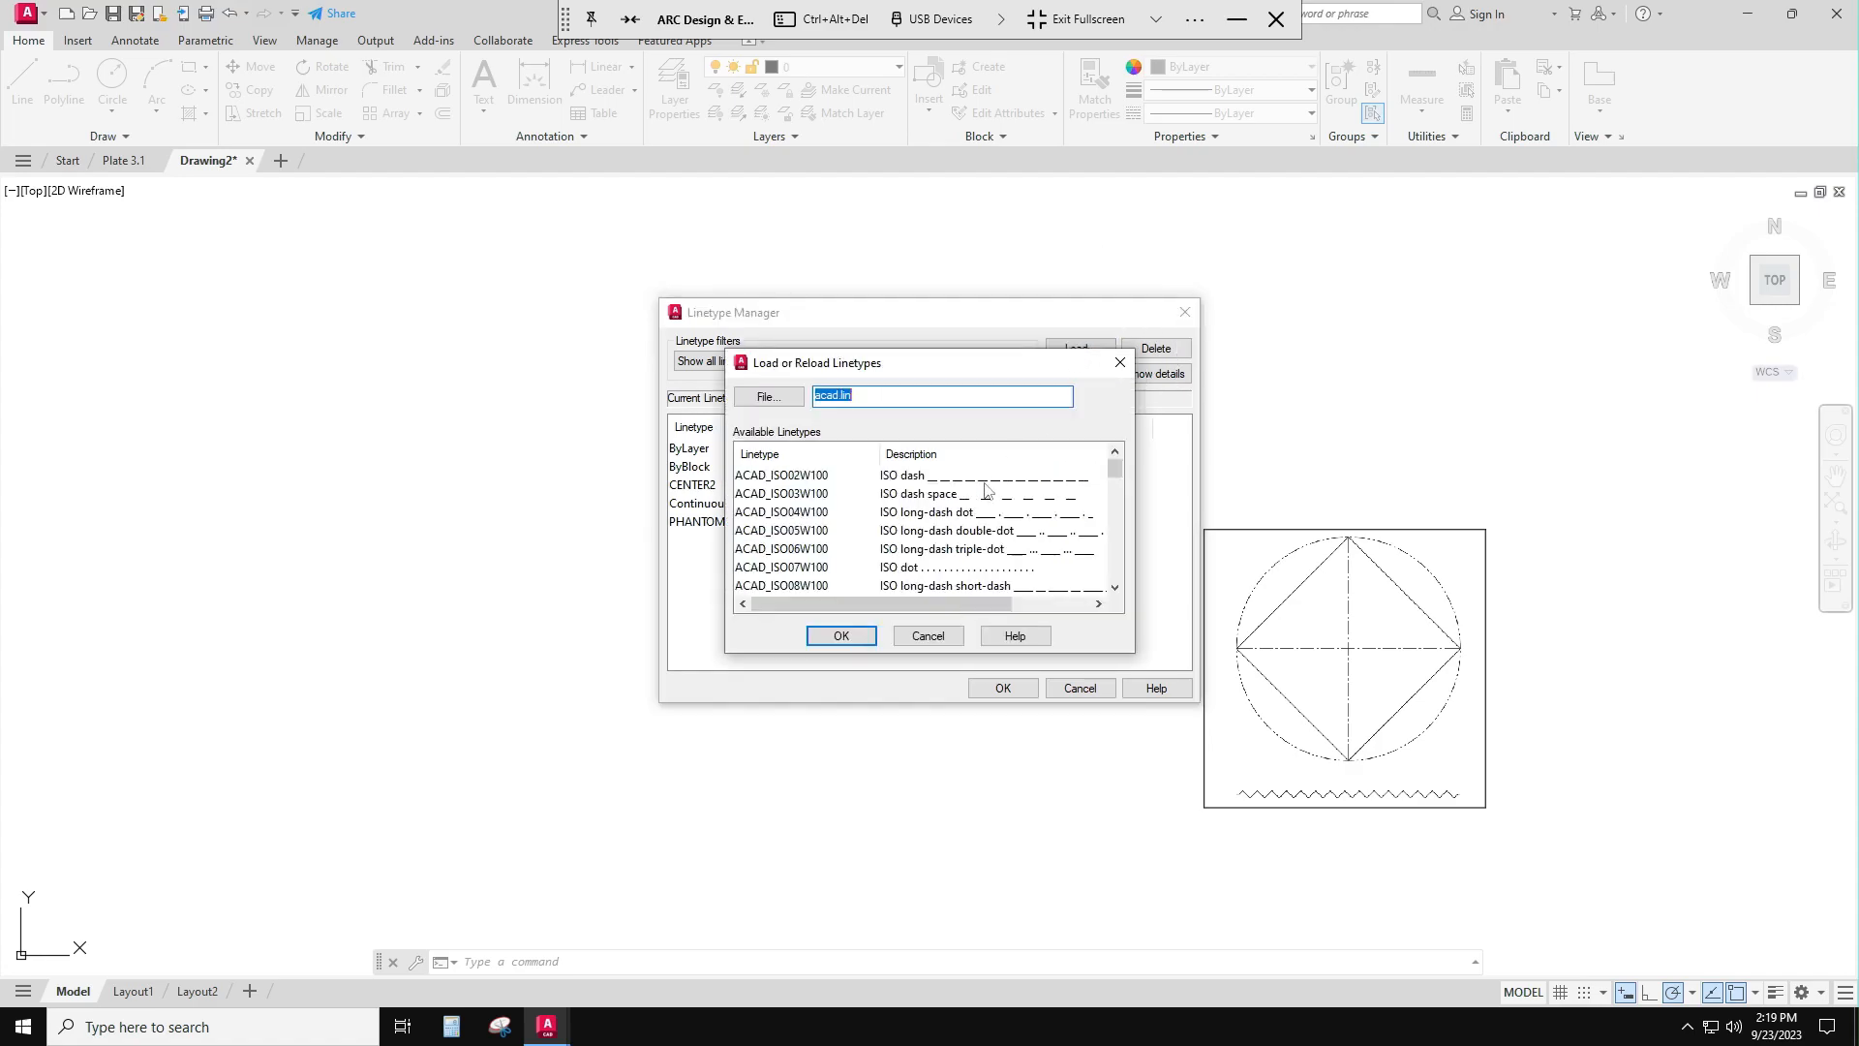
pyautogui.scroll(-9, 978, 514)
pyautogui.scroll(-4, 973, 525)
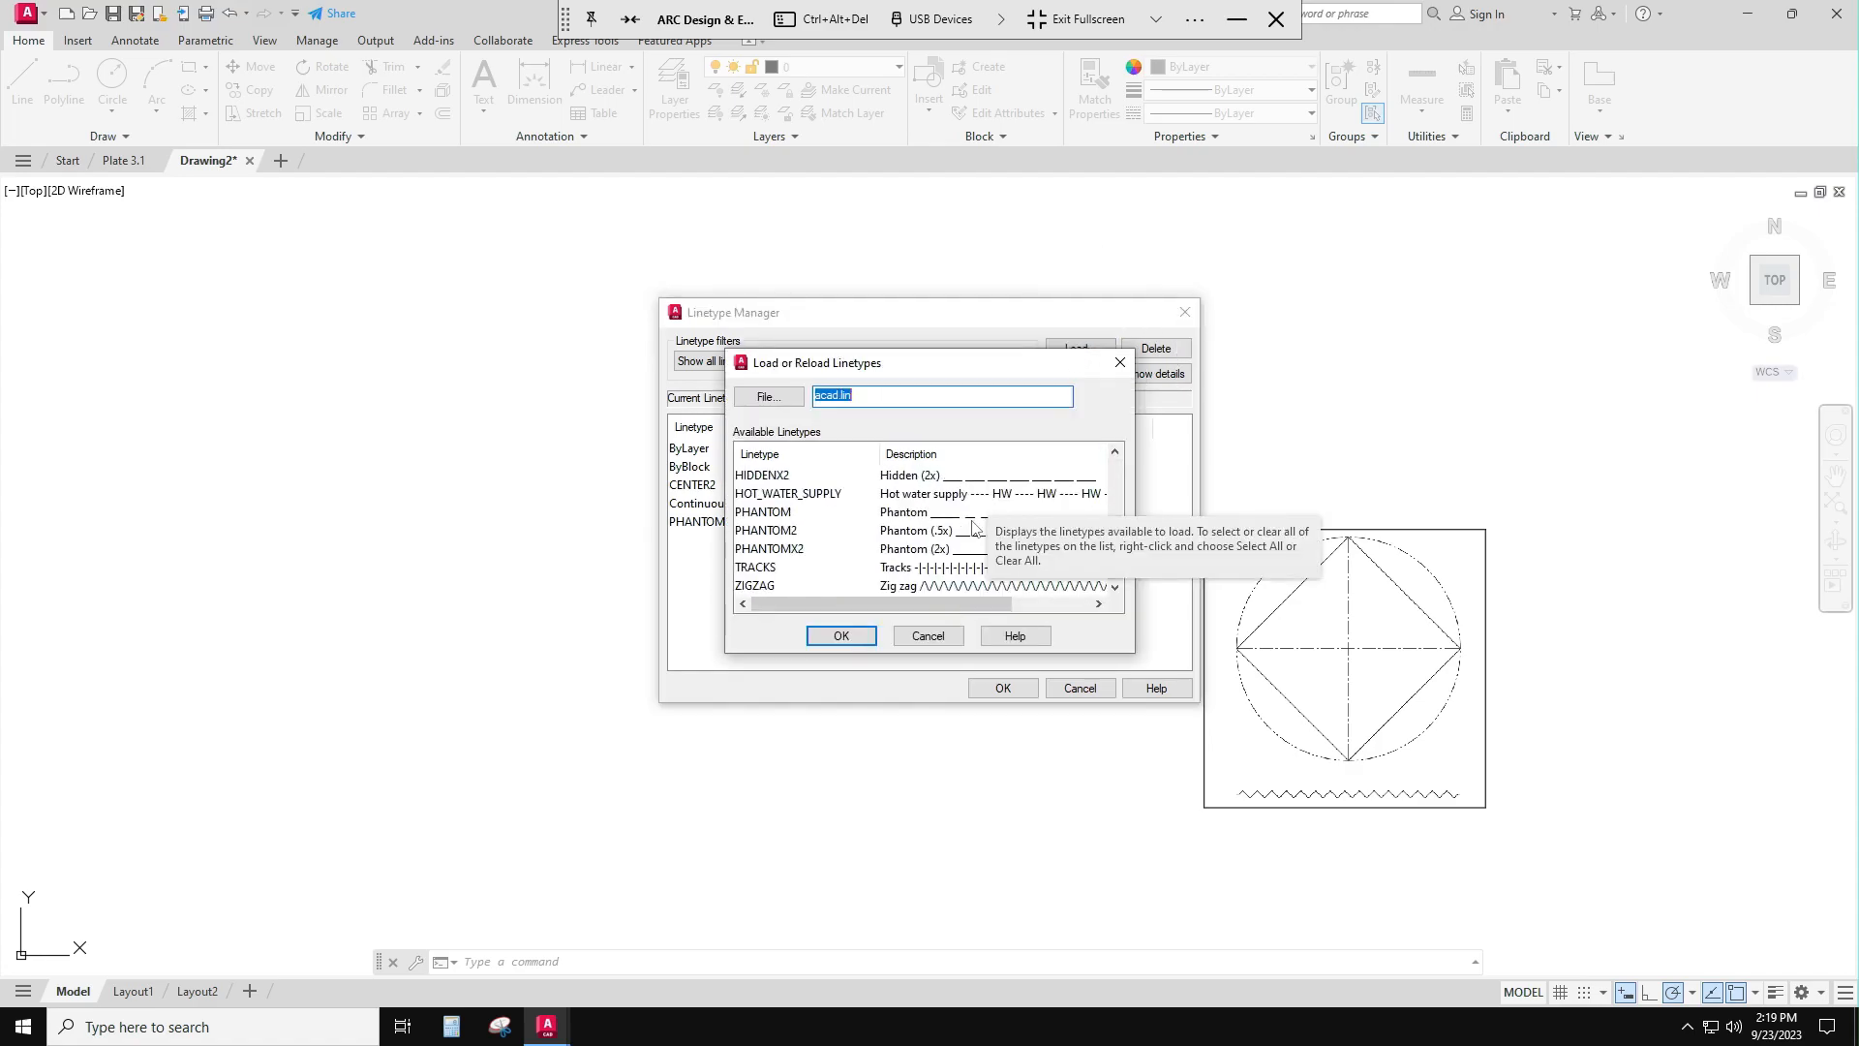
pyautogui.click(932, 586)
pyautogui.click(844, 637)
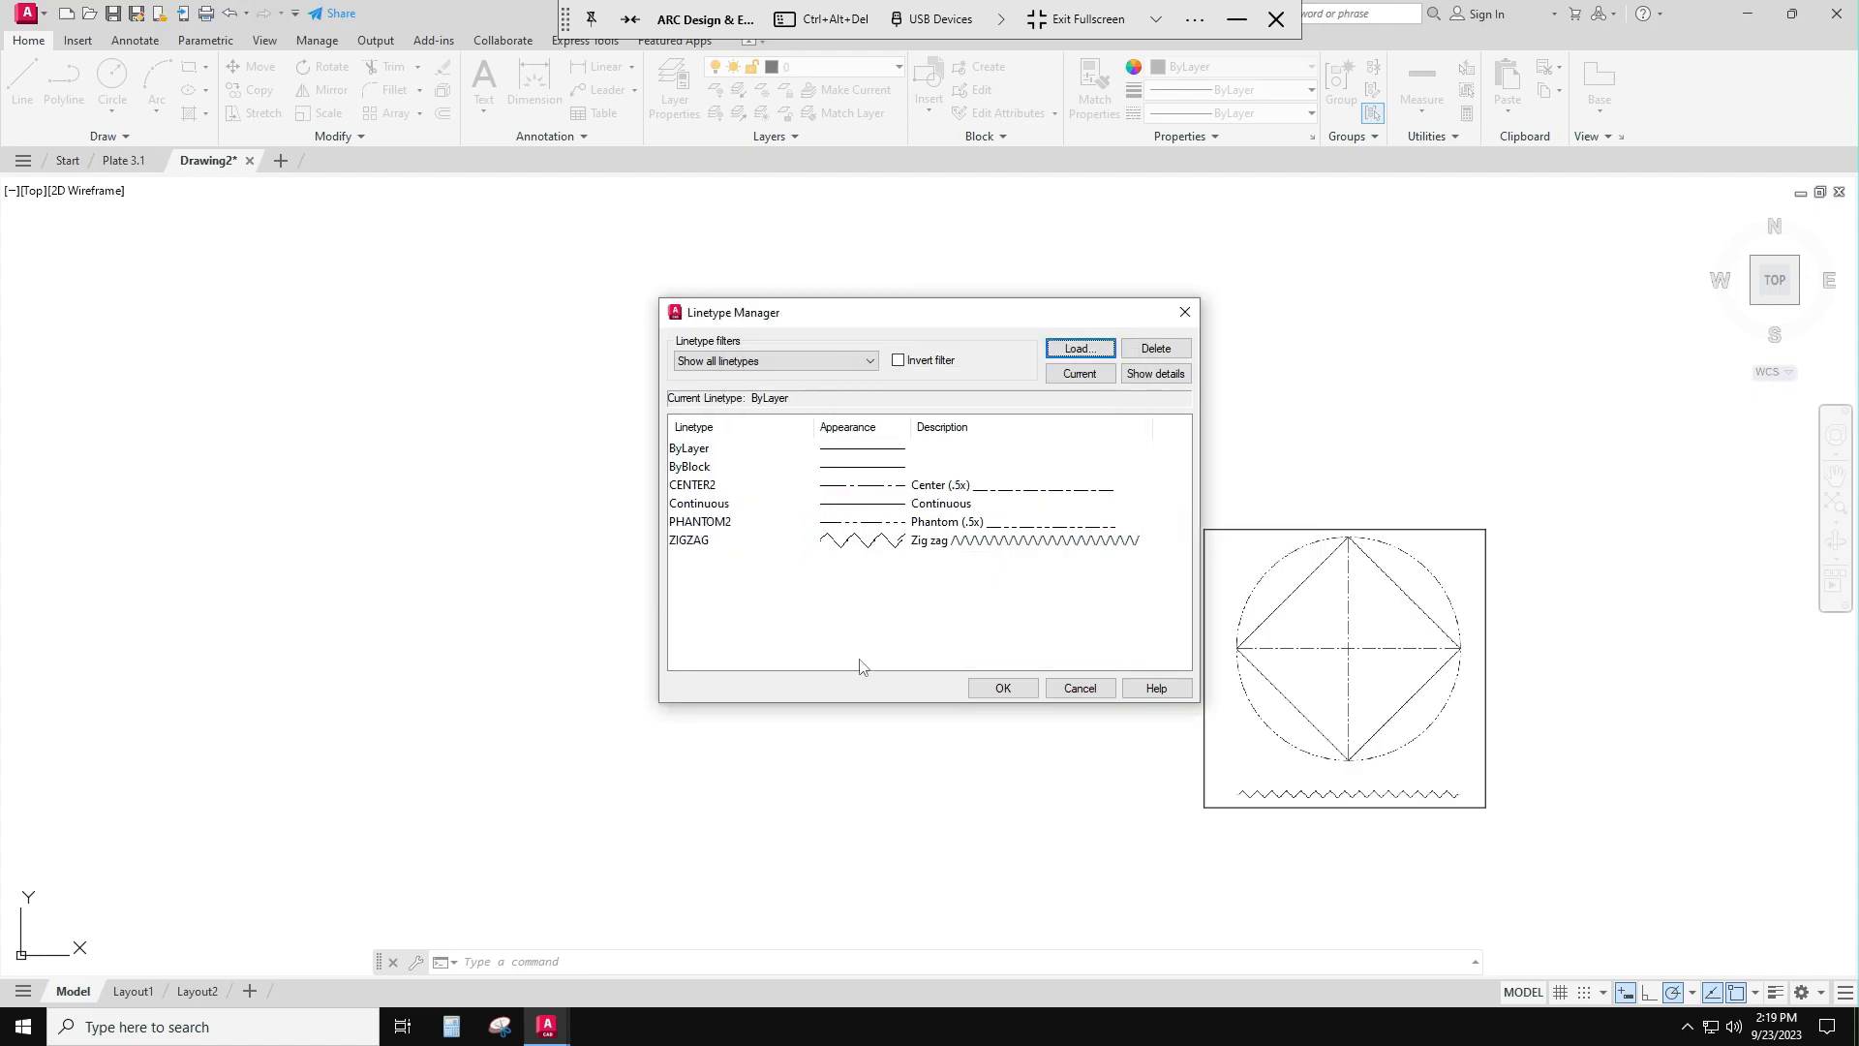
pyautogui.click(1000, 686)
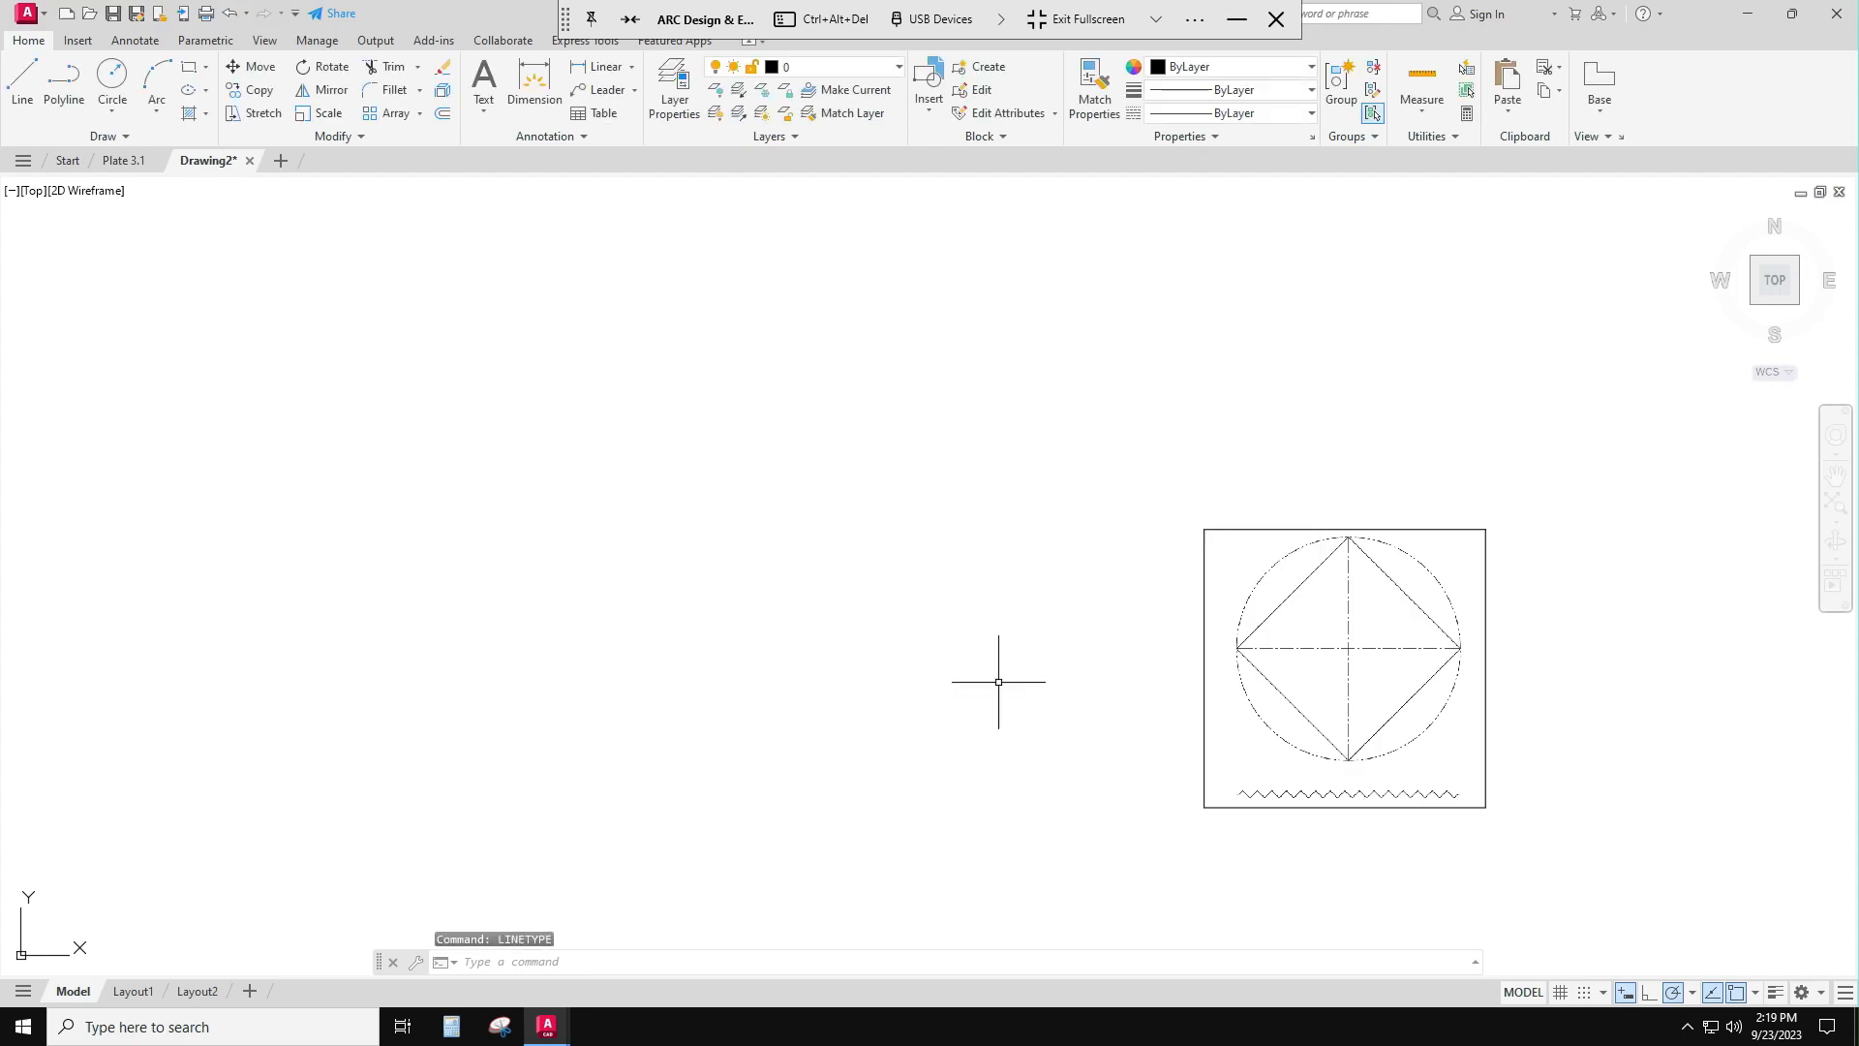
# Step: Draw a circle in the empty space beside the framed reference figure, somewhat larger than the reference circle
pyautogui.moveTo(998, 681); pyautogui.dragTo(1148, 677, button='middle')
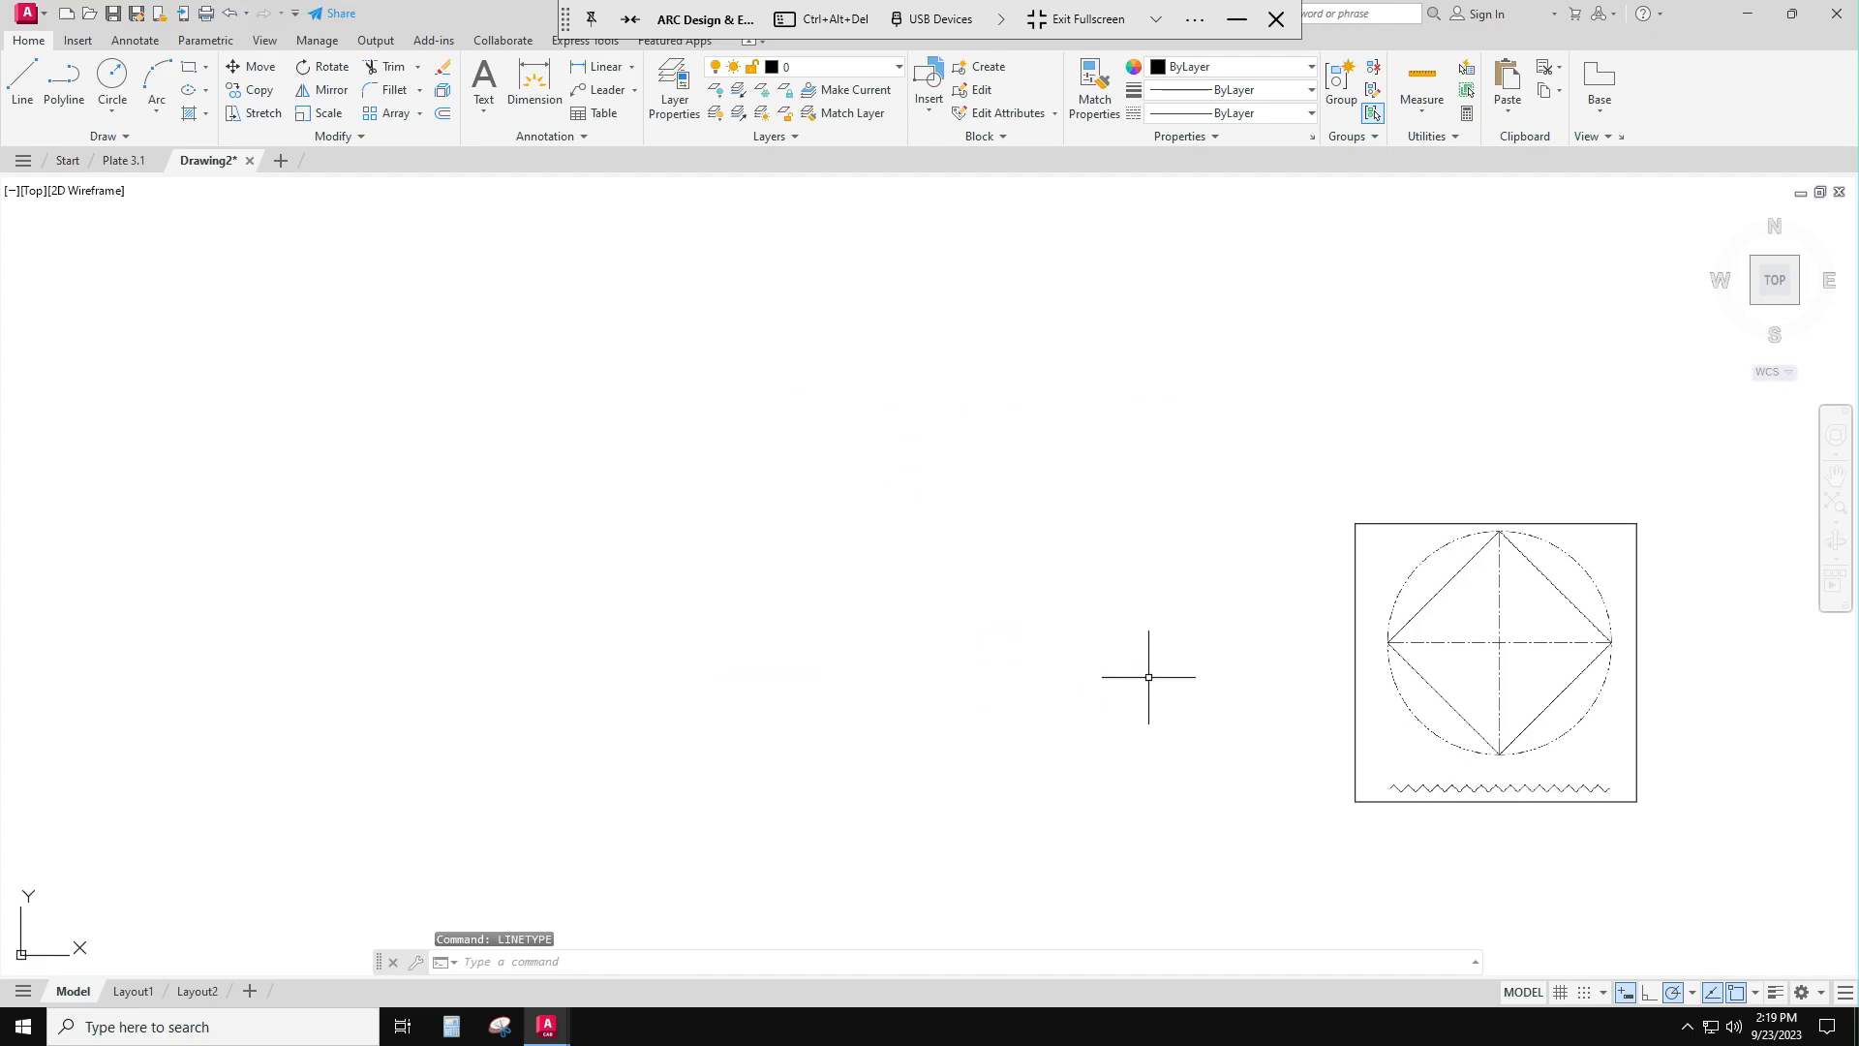
pyautogui.click(113, 78)
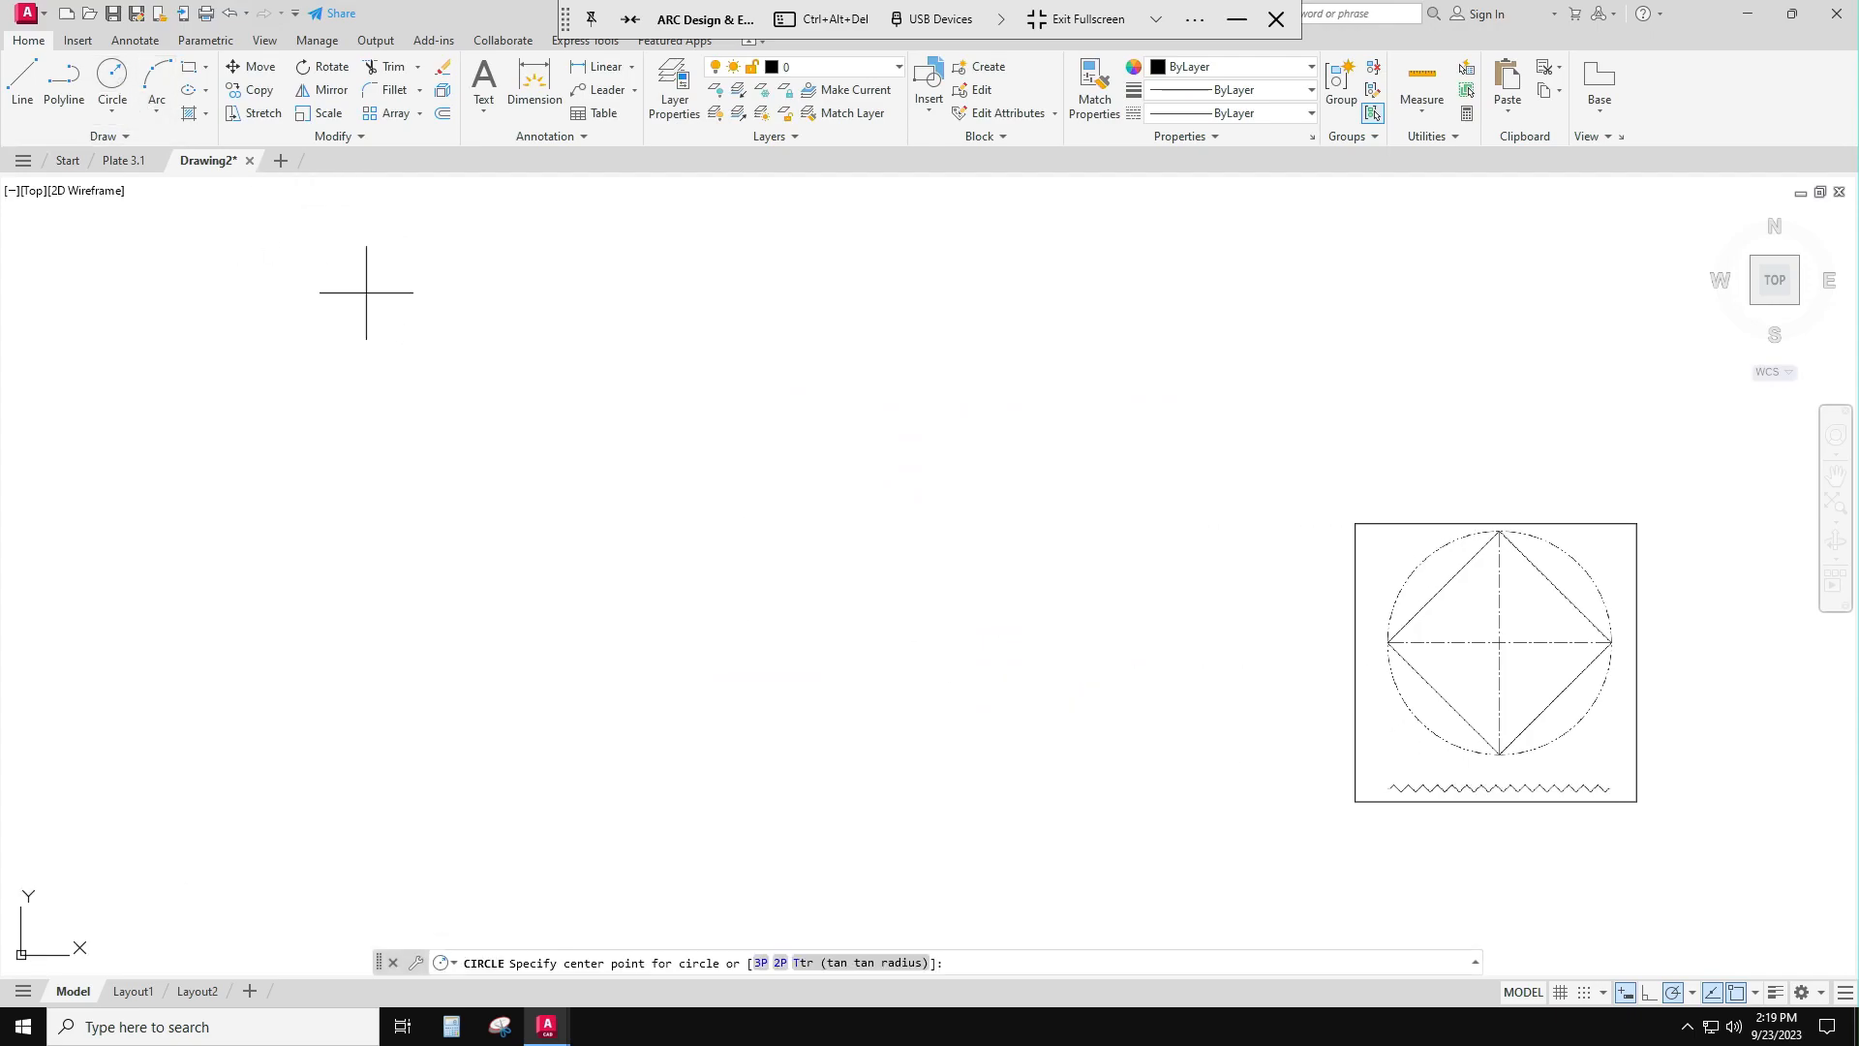
pyautogui.click(747, 660)
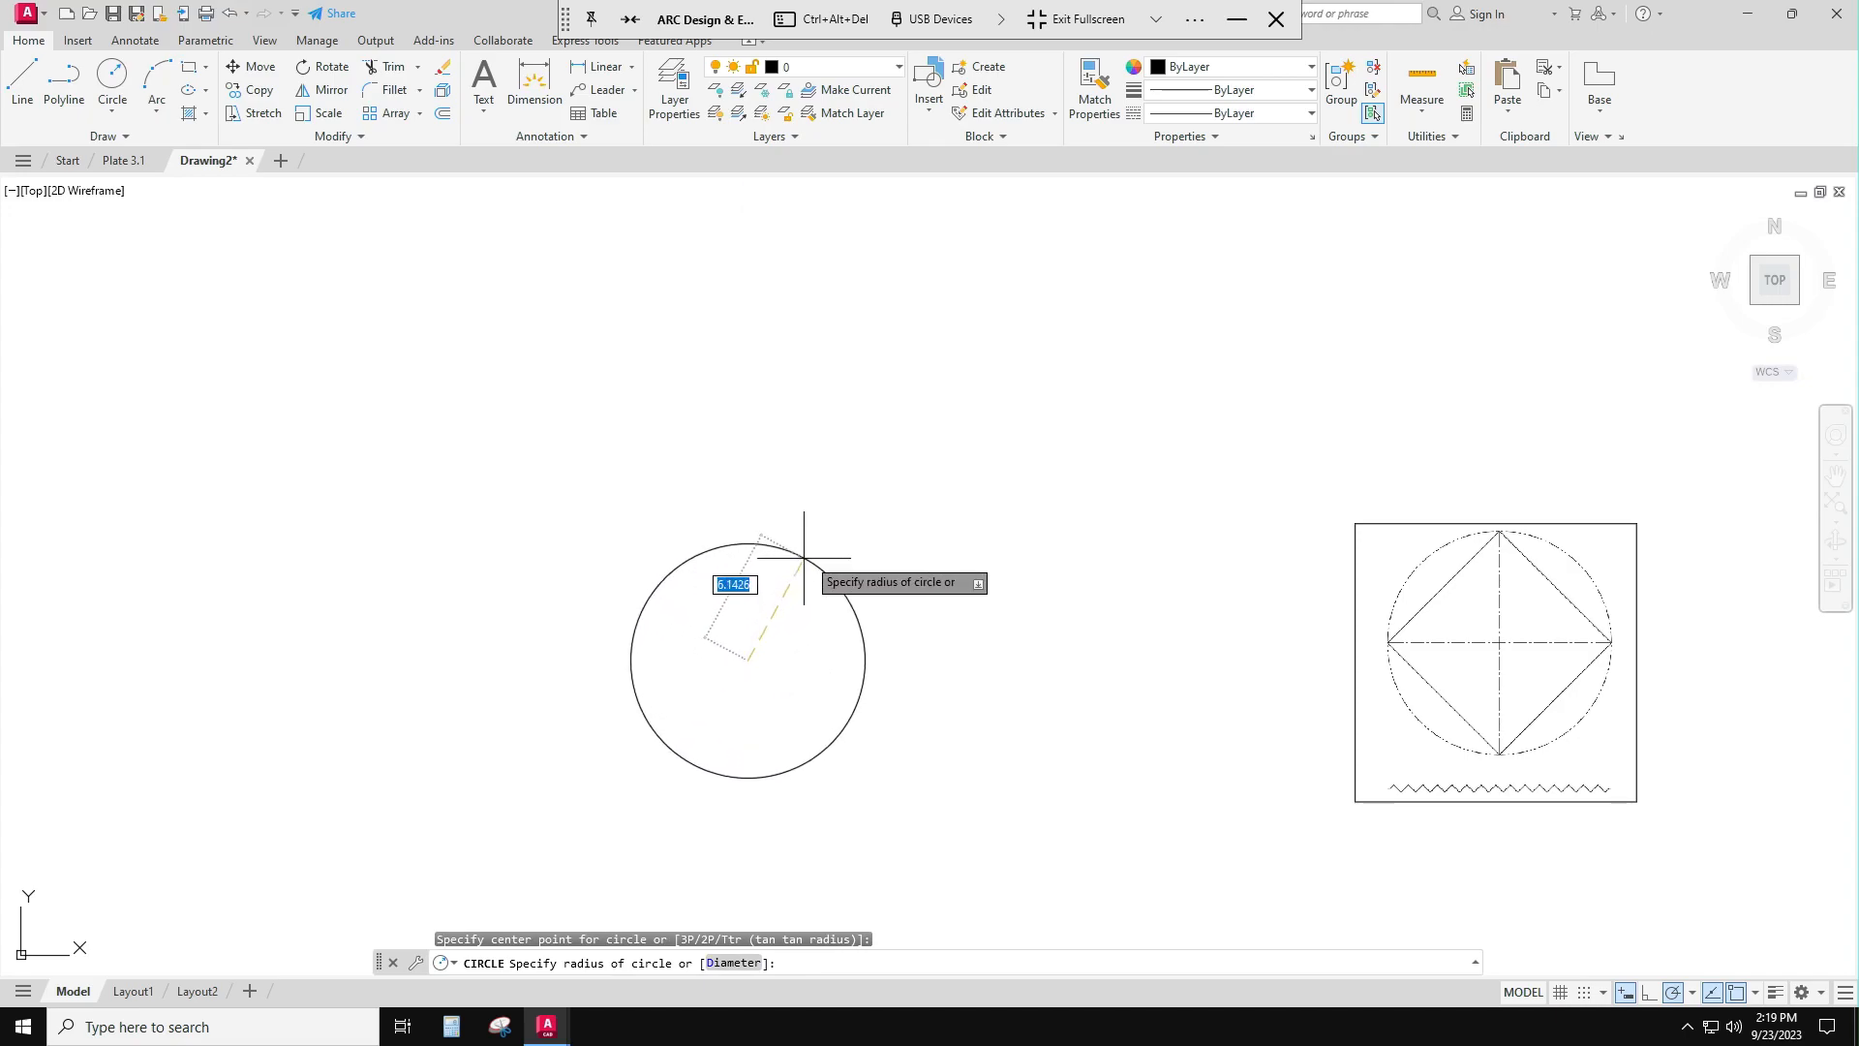
pyautogui.click(833, 515)
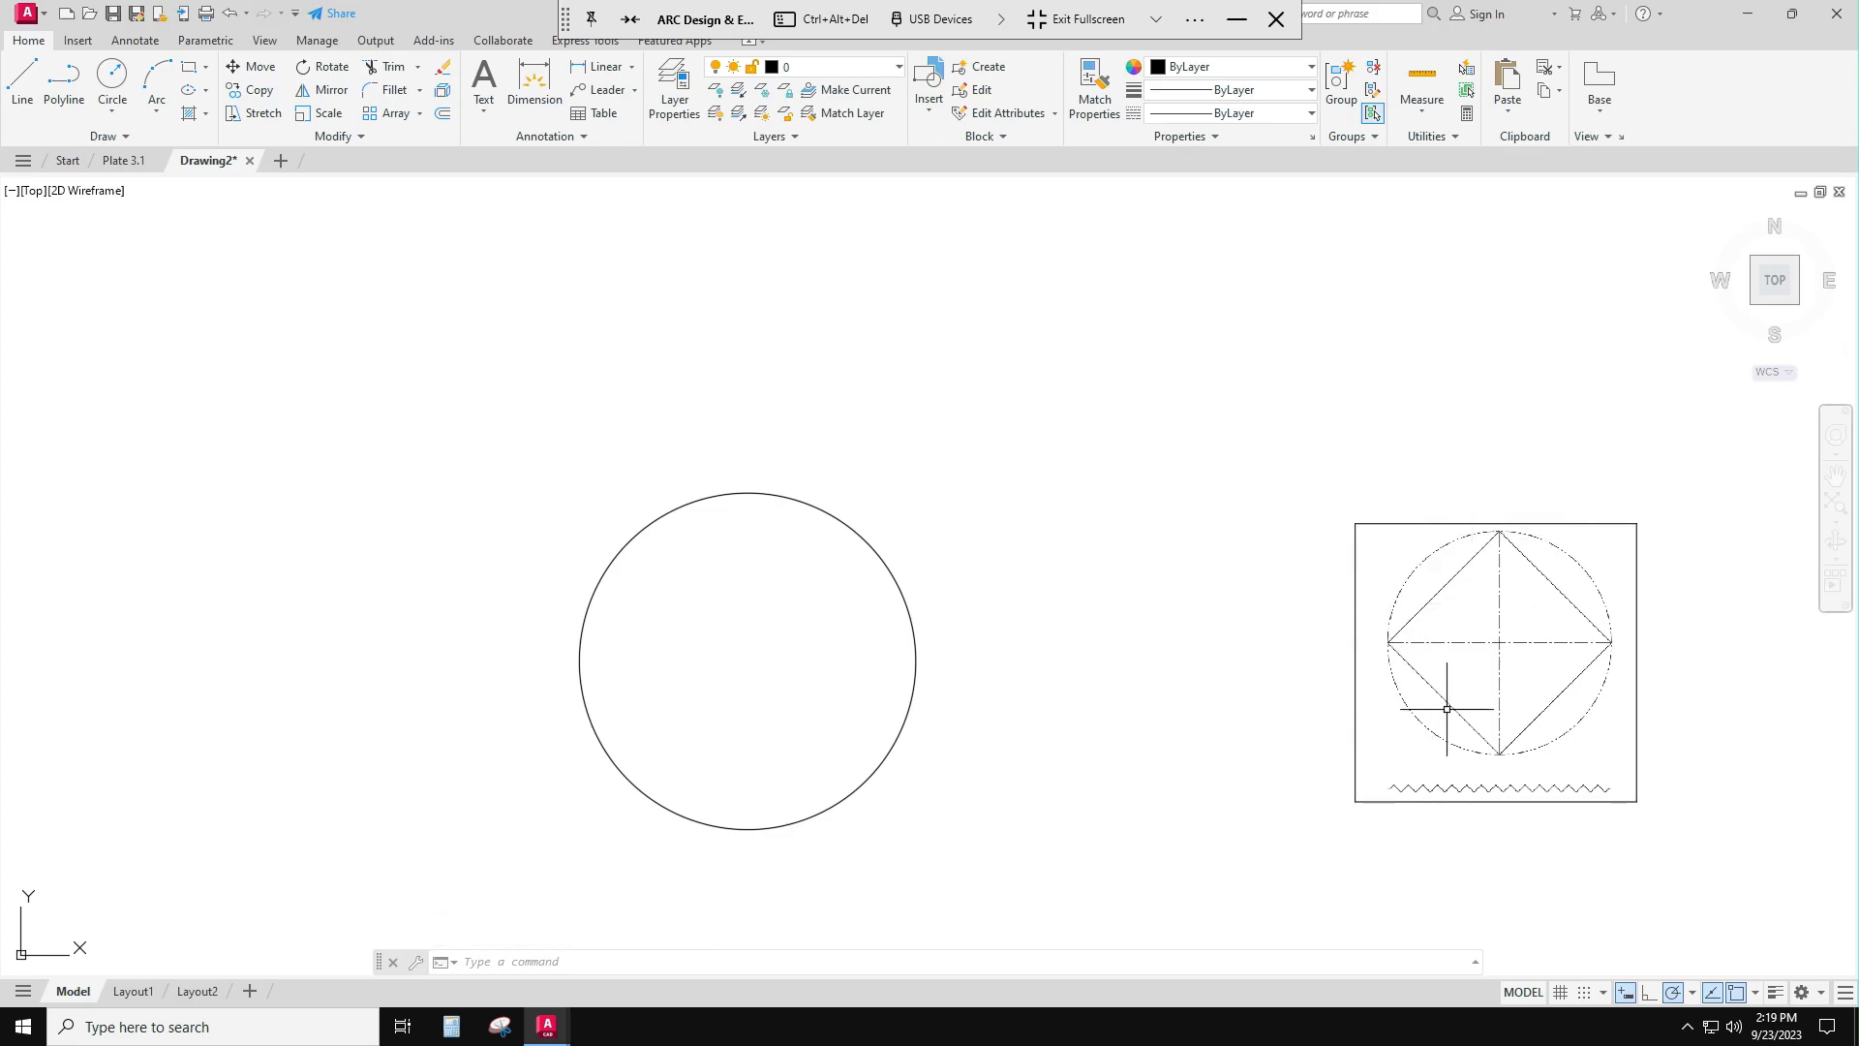
# Step: Check the active object snaps and draw a horizontal line across the new circle between its left and right quadrants
pyautogui.click(1755, 993)
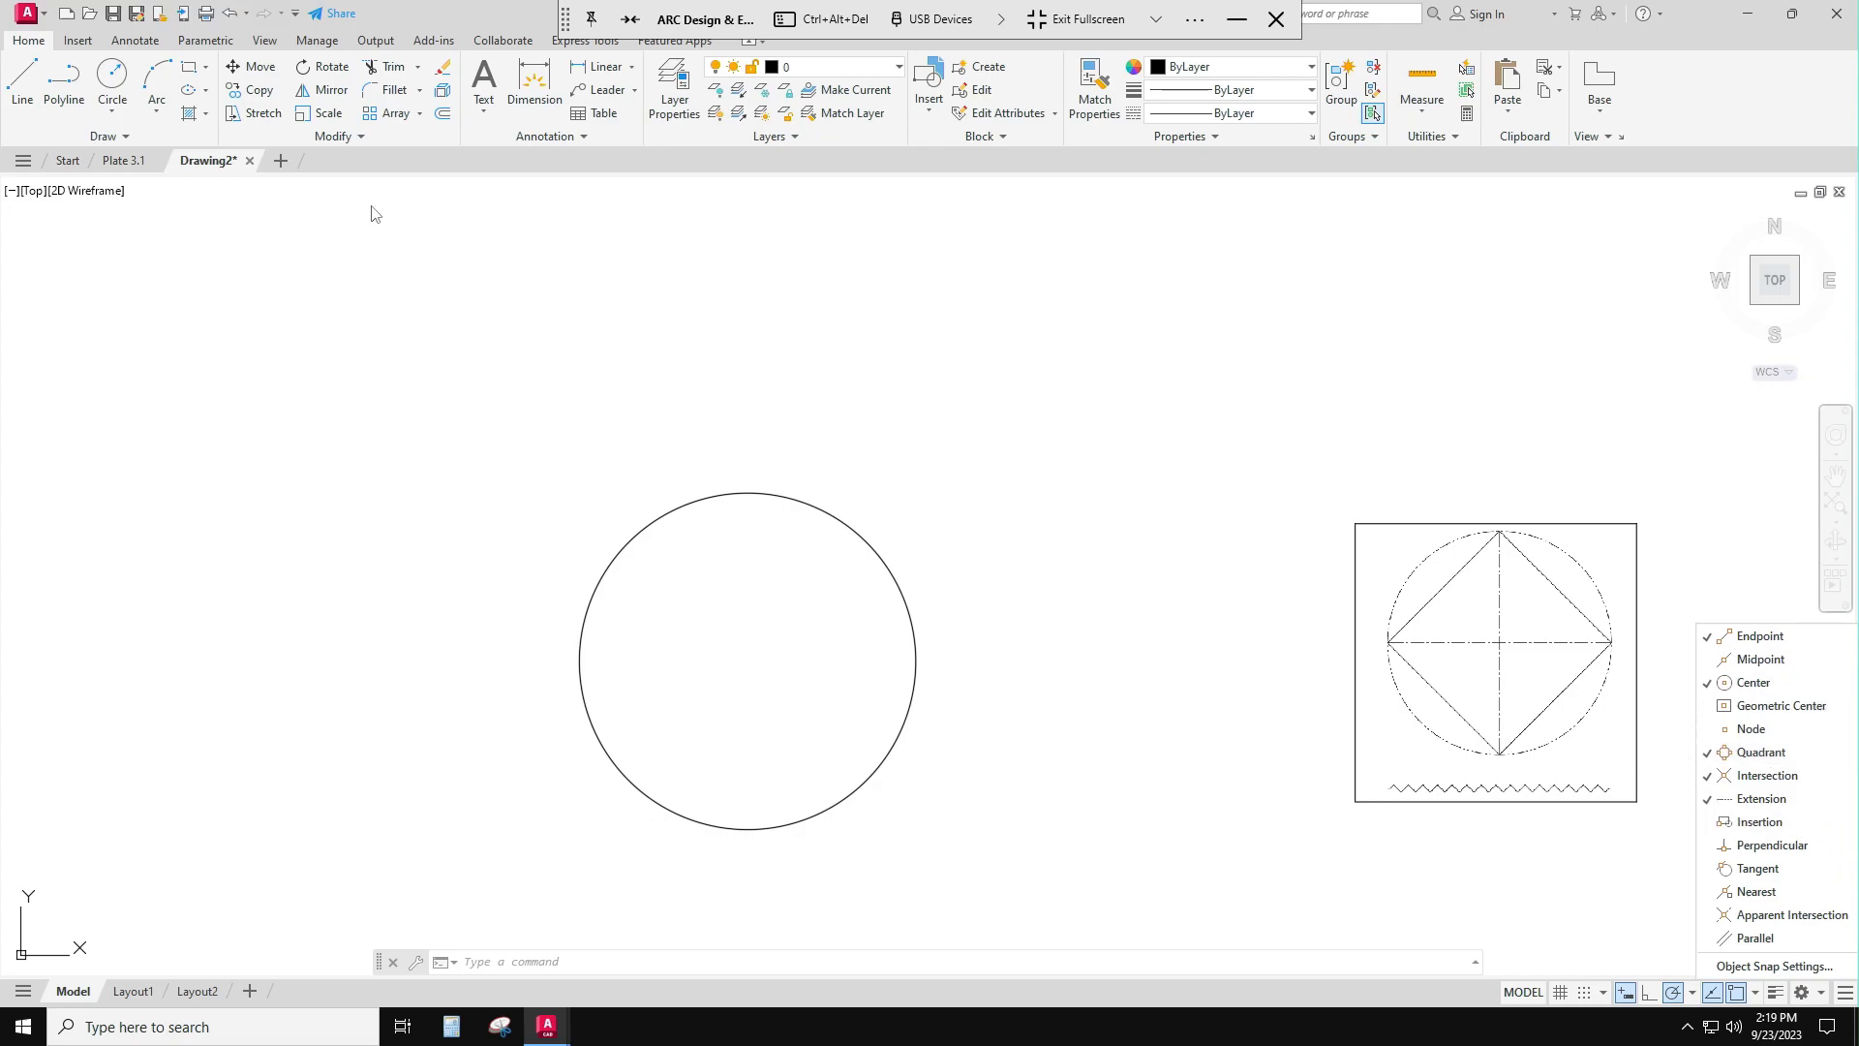
pyautogui.click(22, 79)
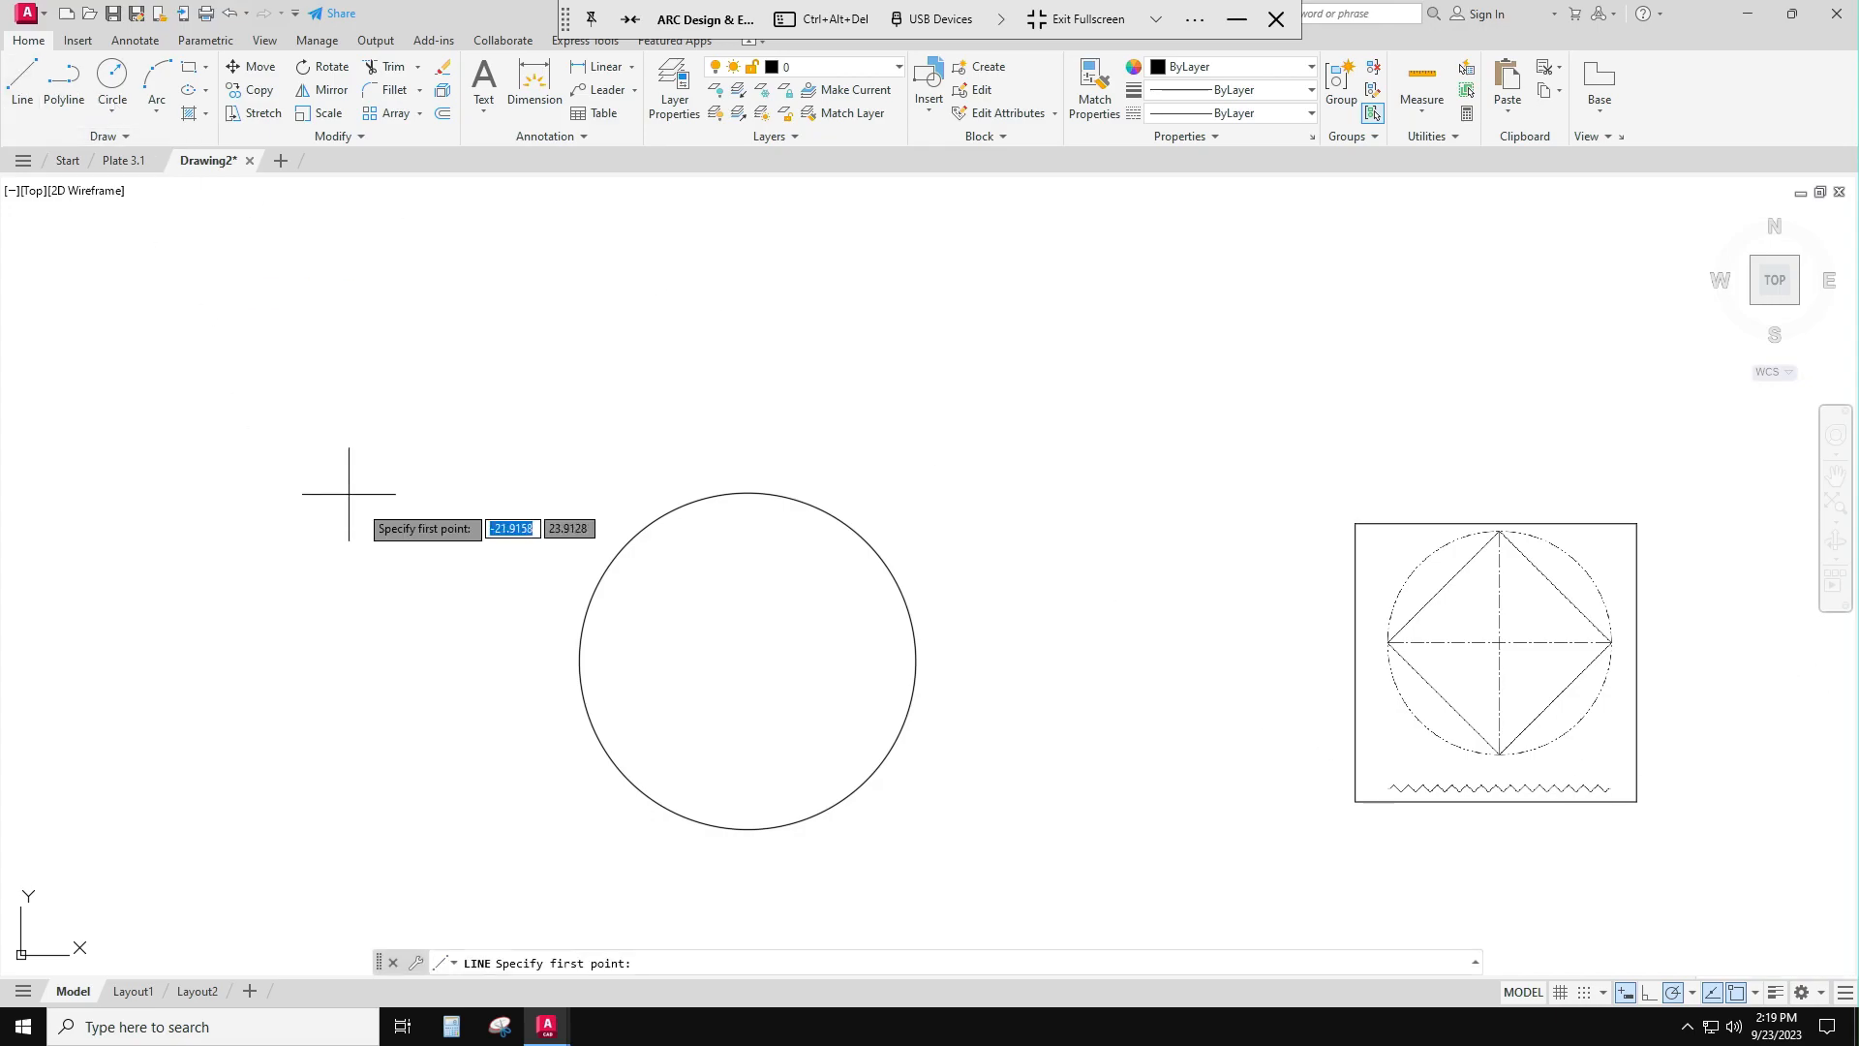
pyautogui.click(579, 660)
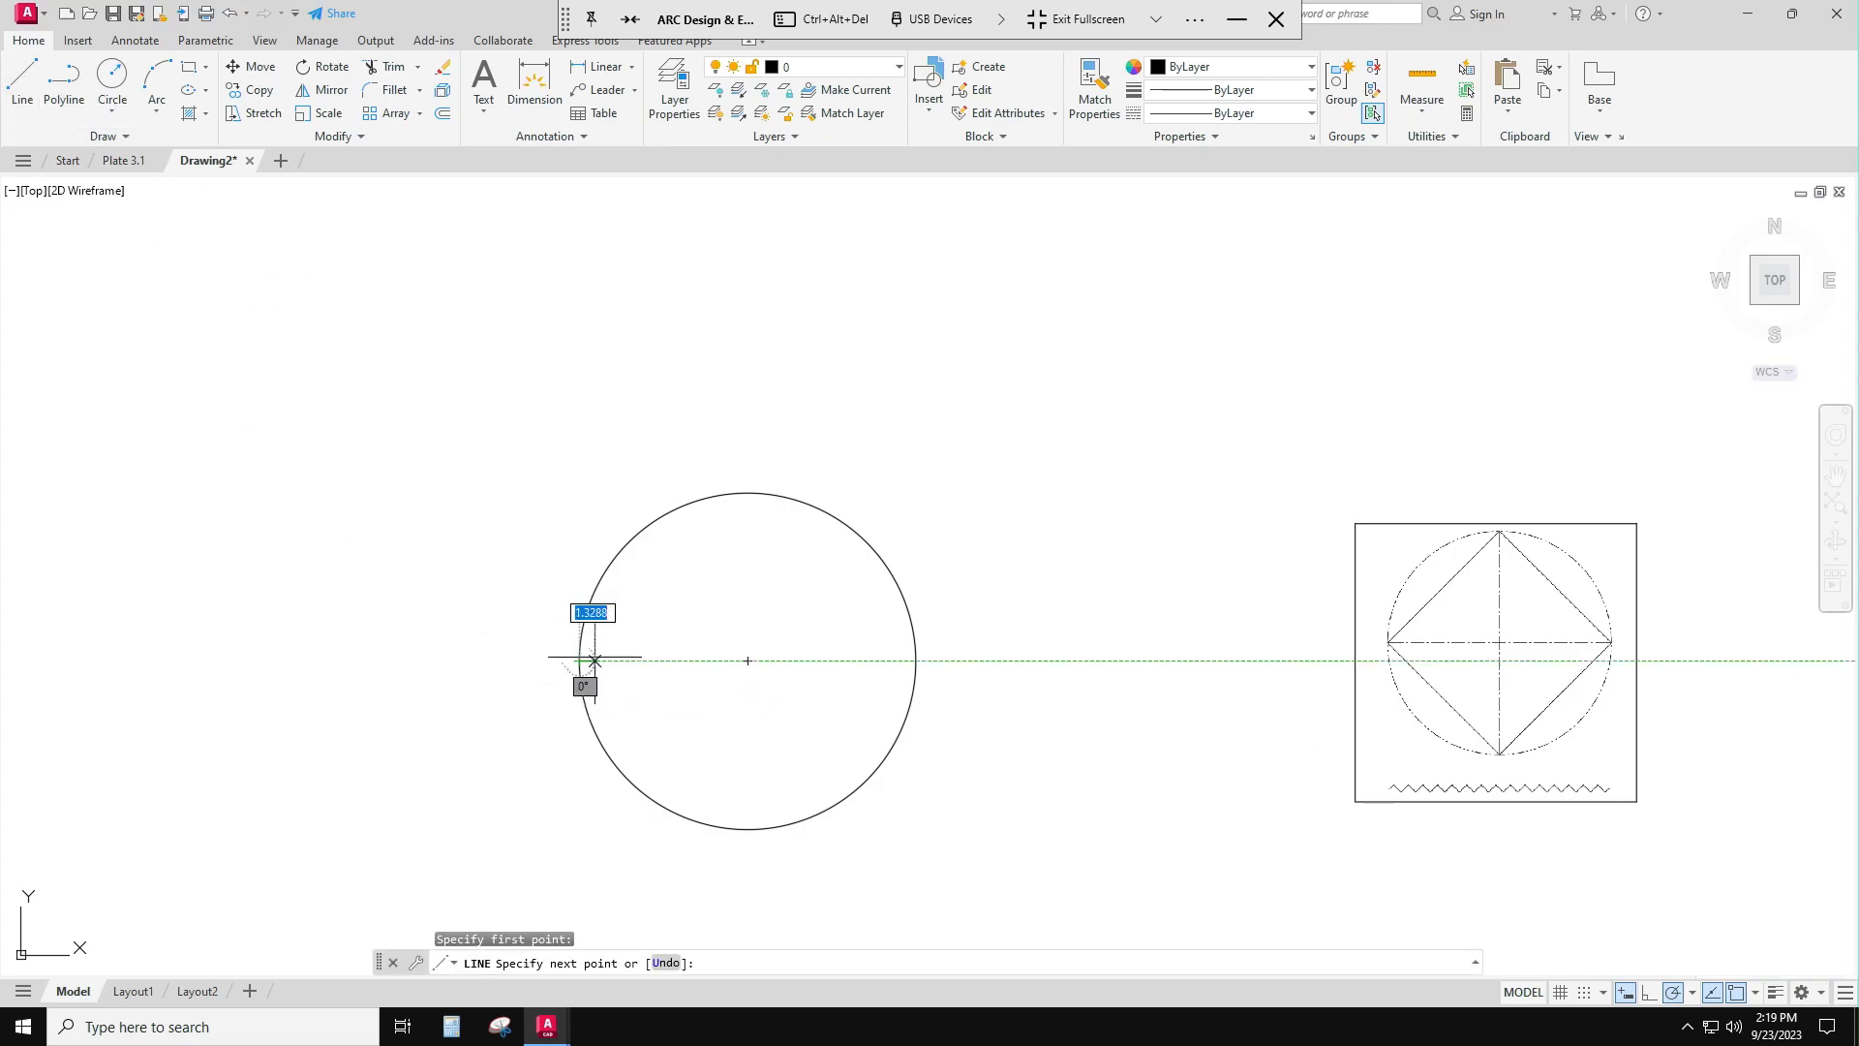
pyautogui.click(916, 660)
pyautogui.press('Return')
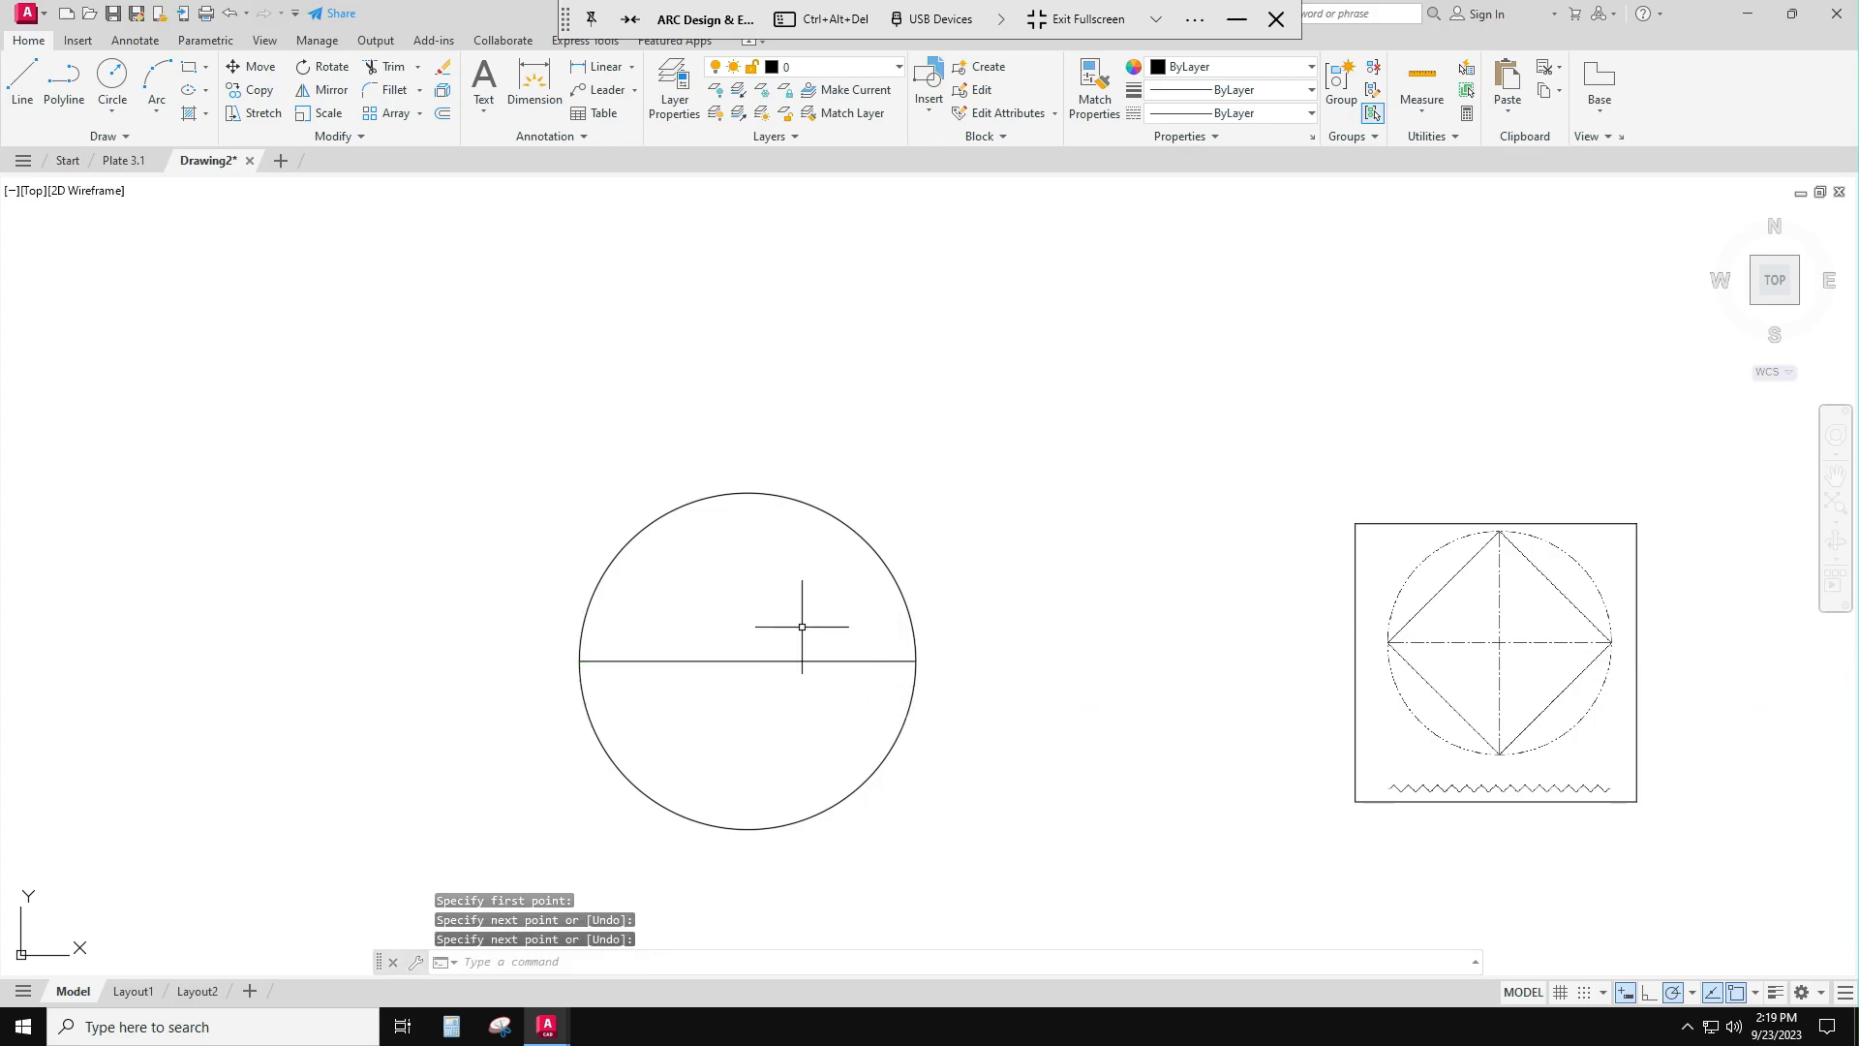
pyautogui.press('Return')
pyautogui.click(916, 660)
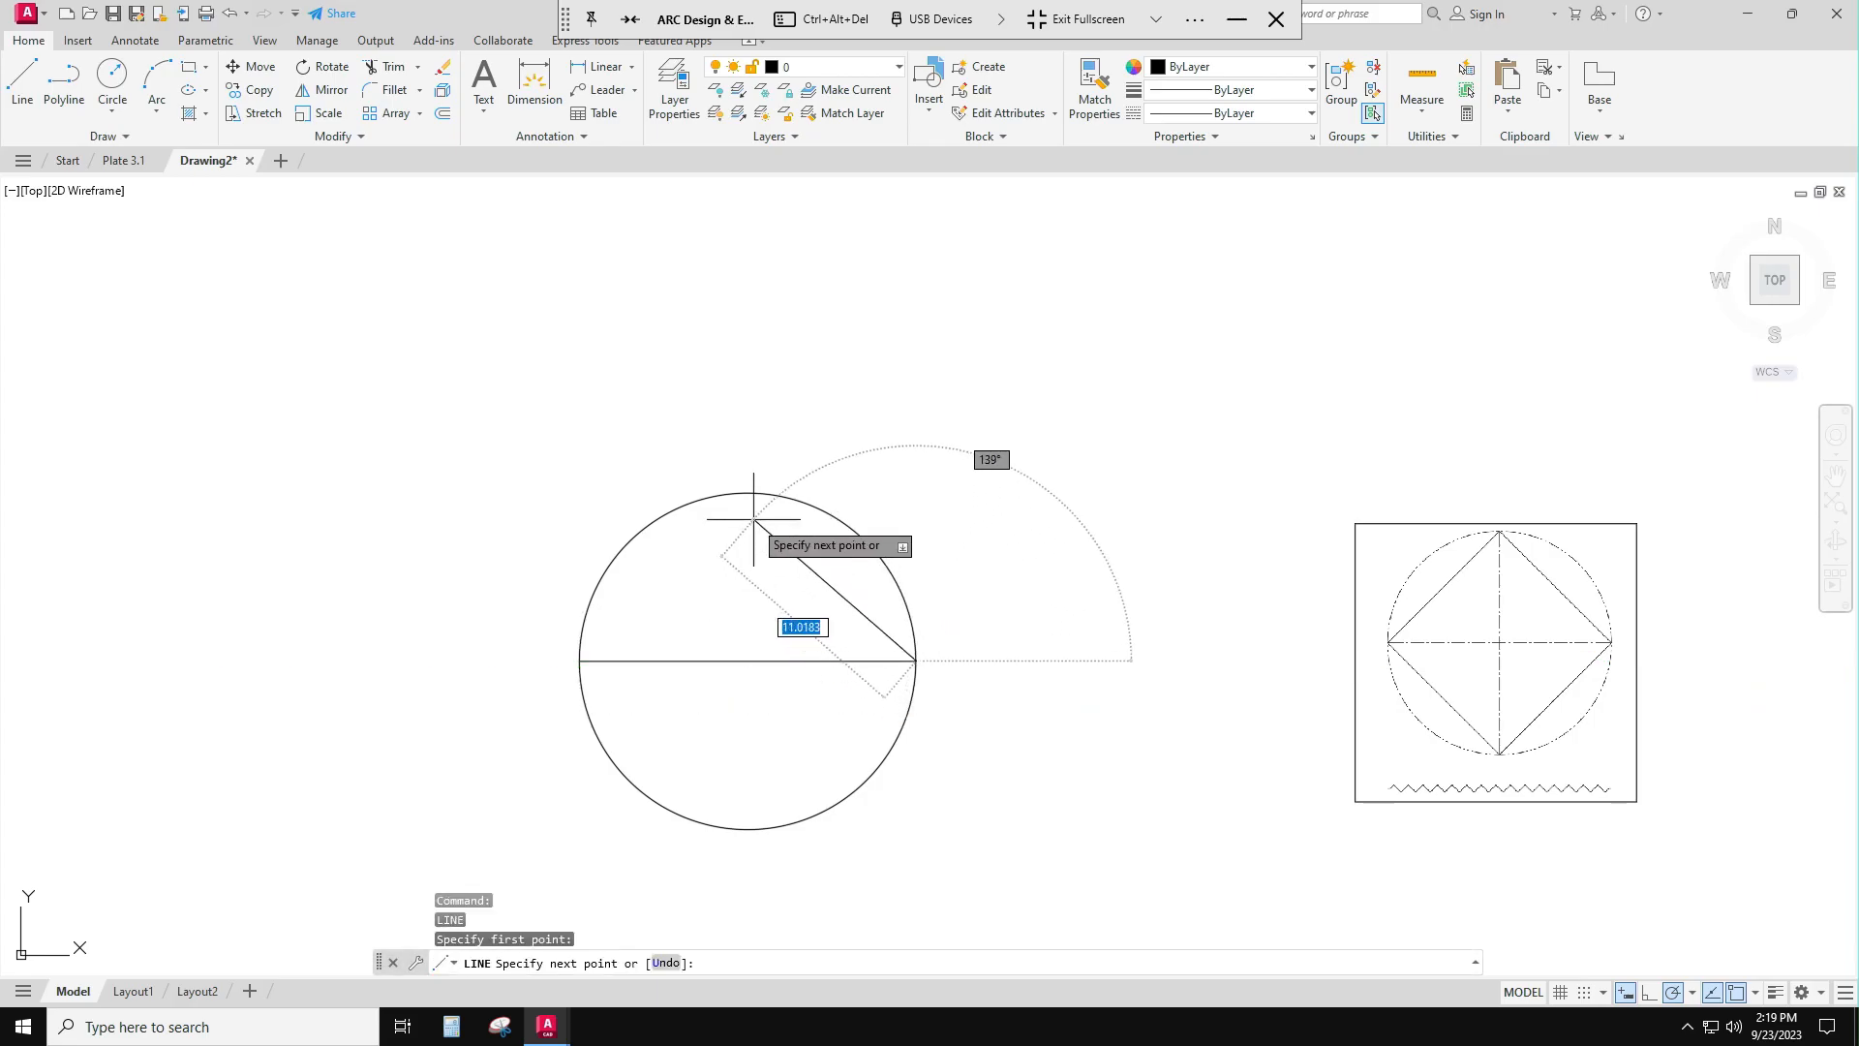
pyautogui.press('Escape')
# Step: Draw a vertical line through the new circle from its top quadrant to its bottom quadrant
pyautogui.press('Return')
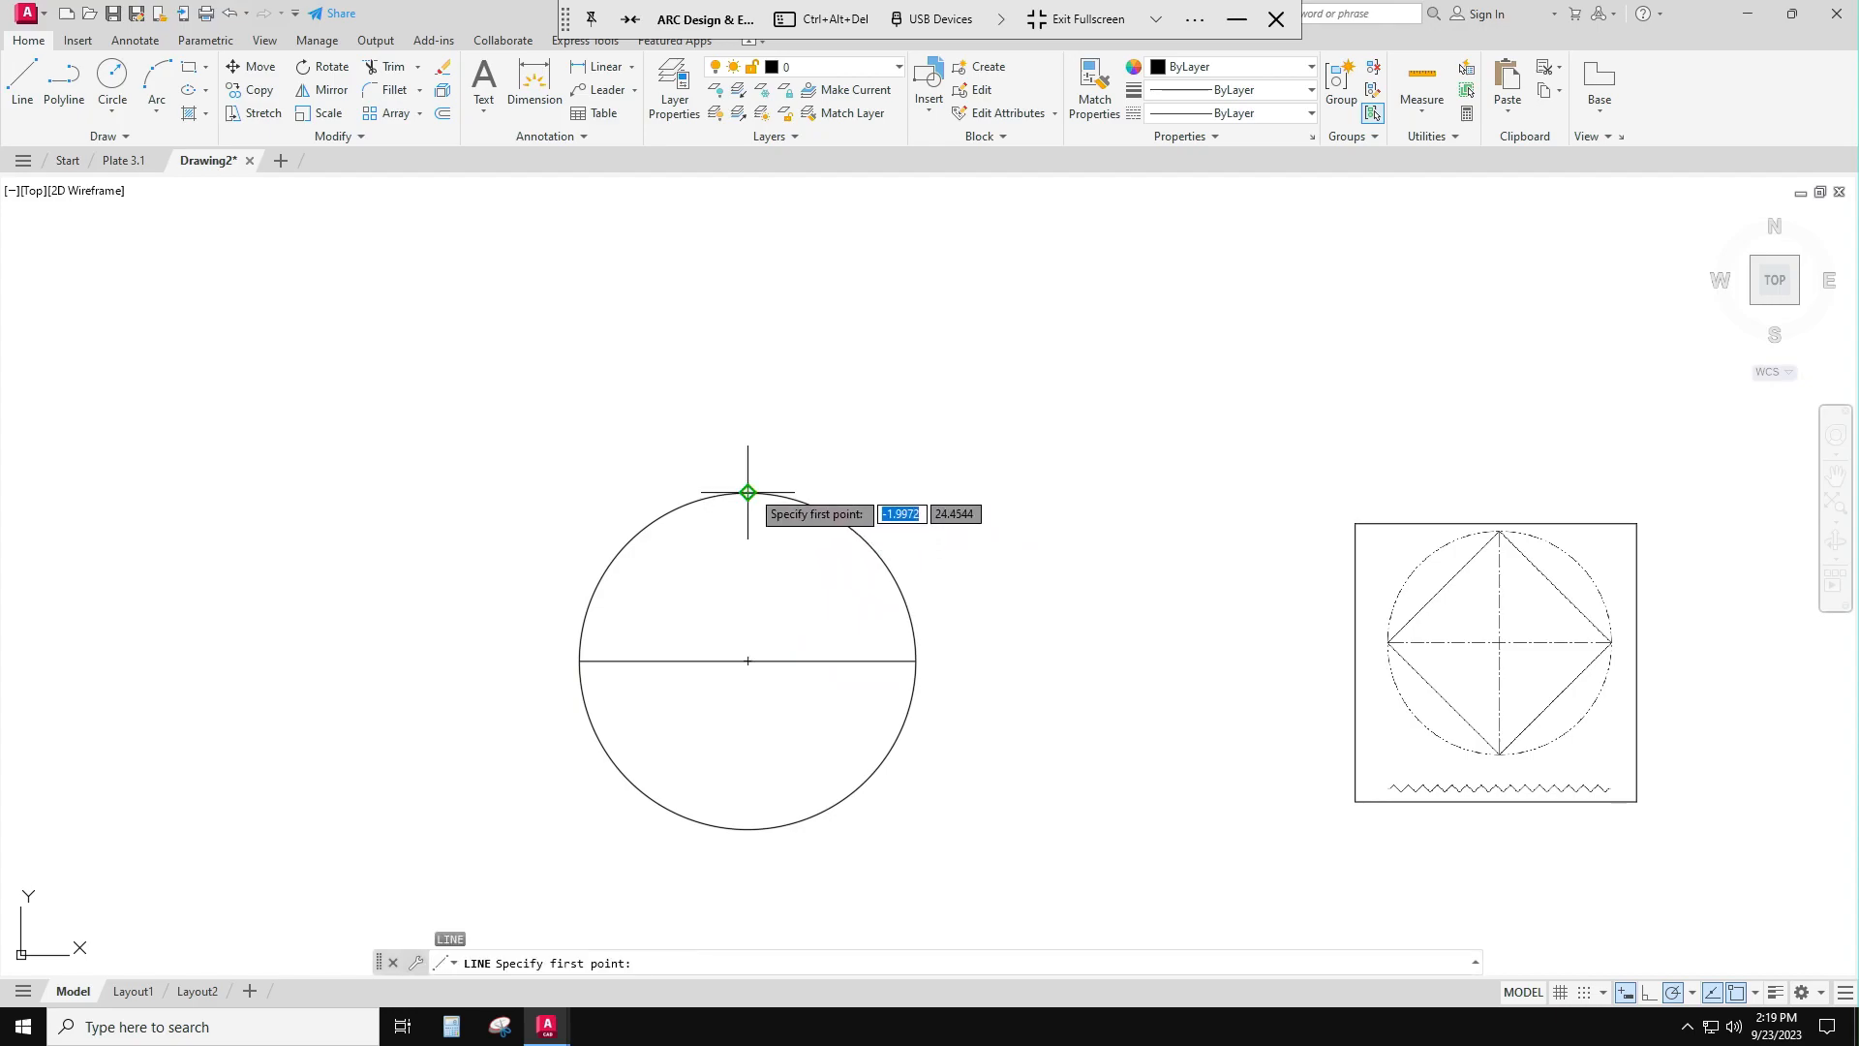
pyautogui.click(747, 492)
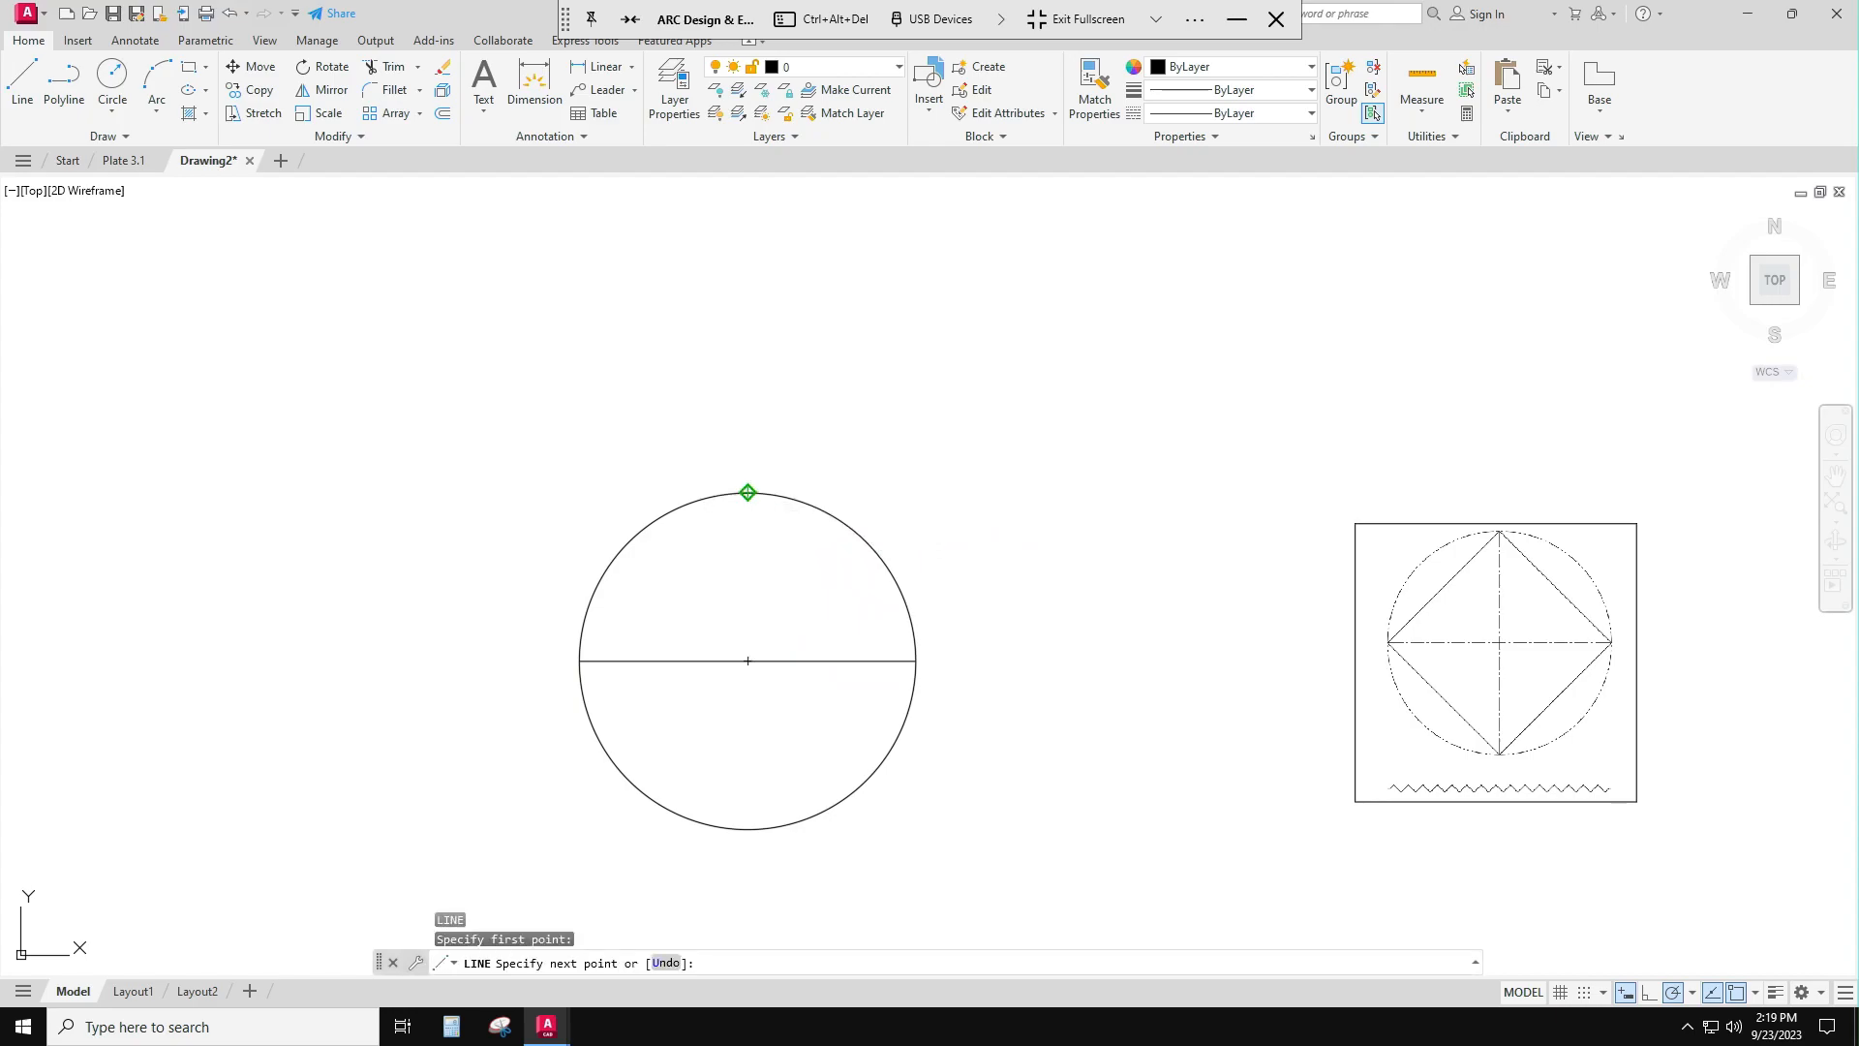
pyautogui.click(749, 828)
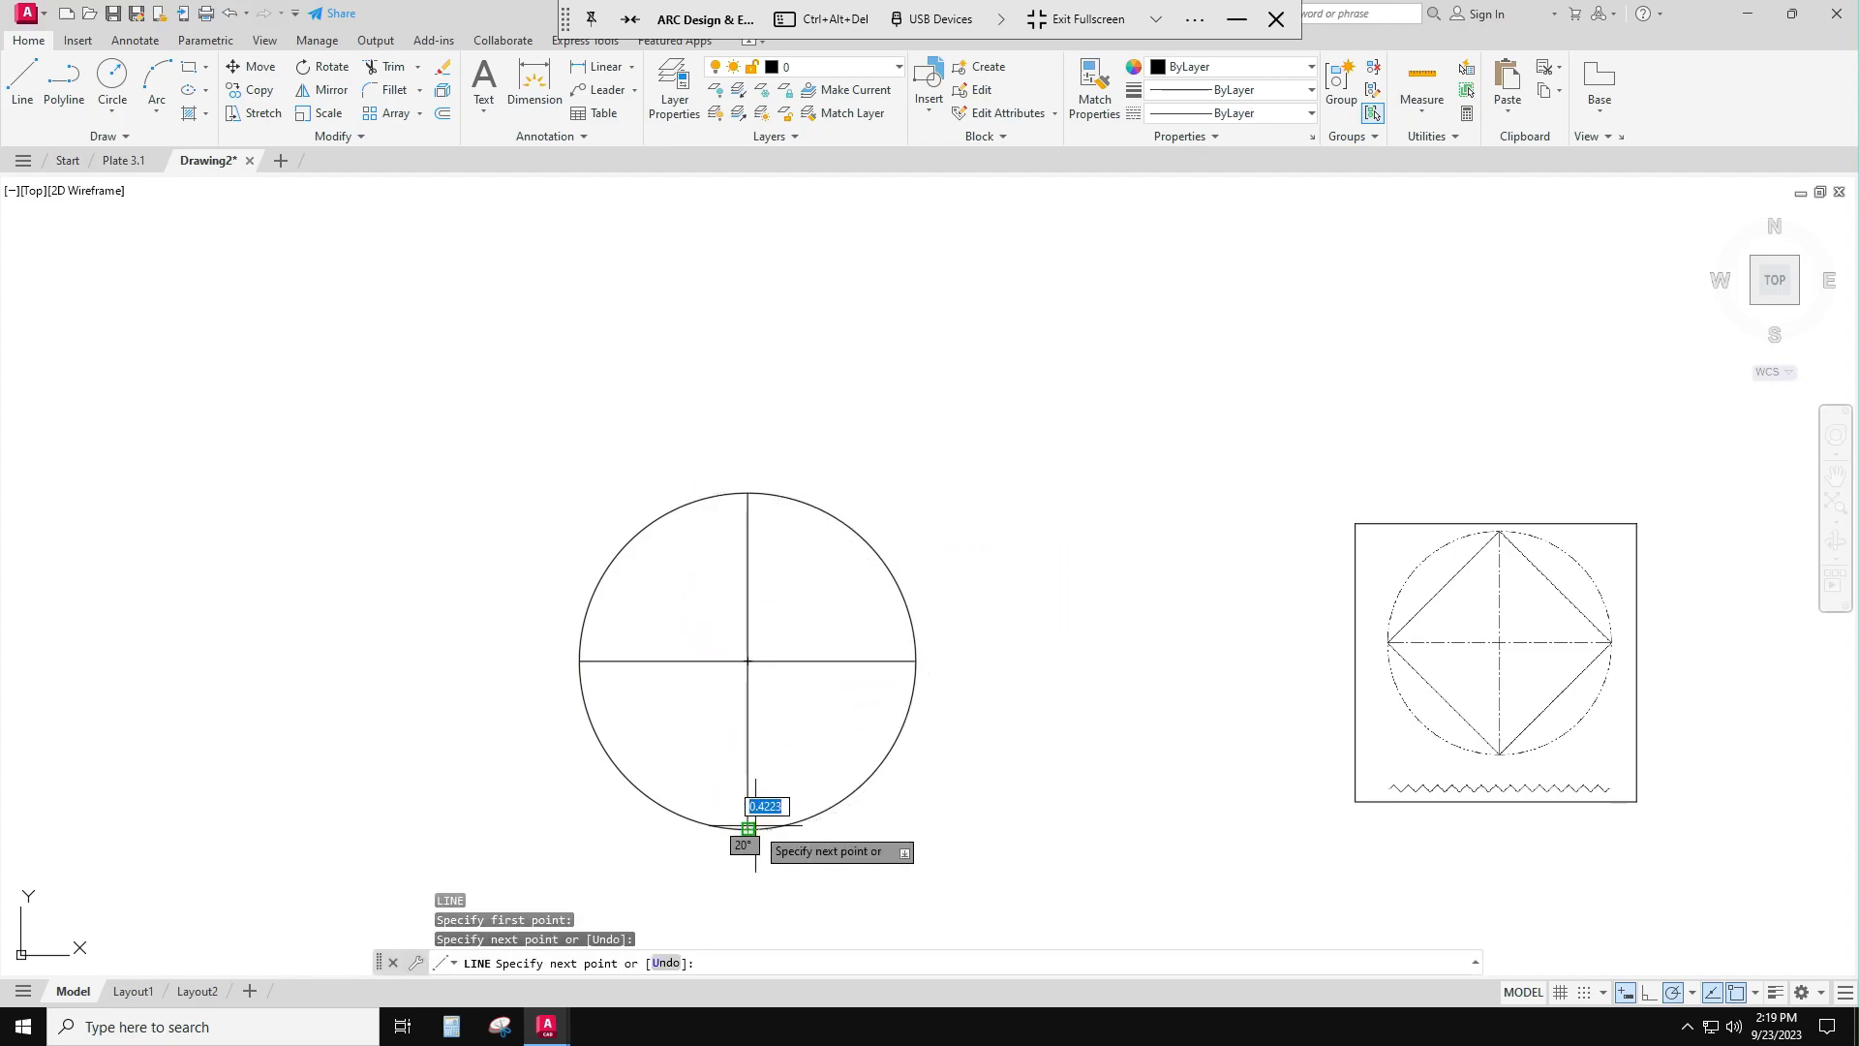
# Step: Continue the line from the bottom quadrant through the right, top and left quadrants and back, forming an inscribed diamond
pyautogui.click(916, 662)
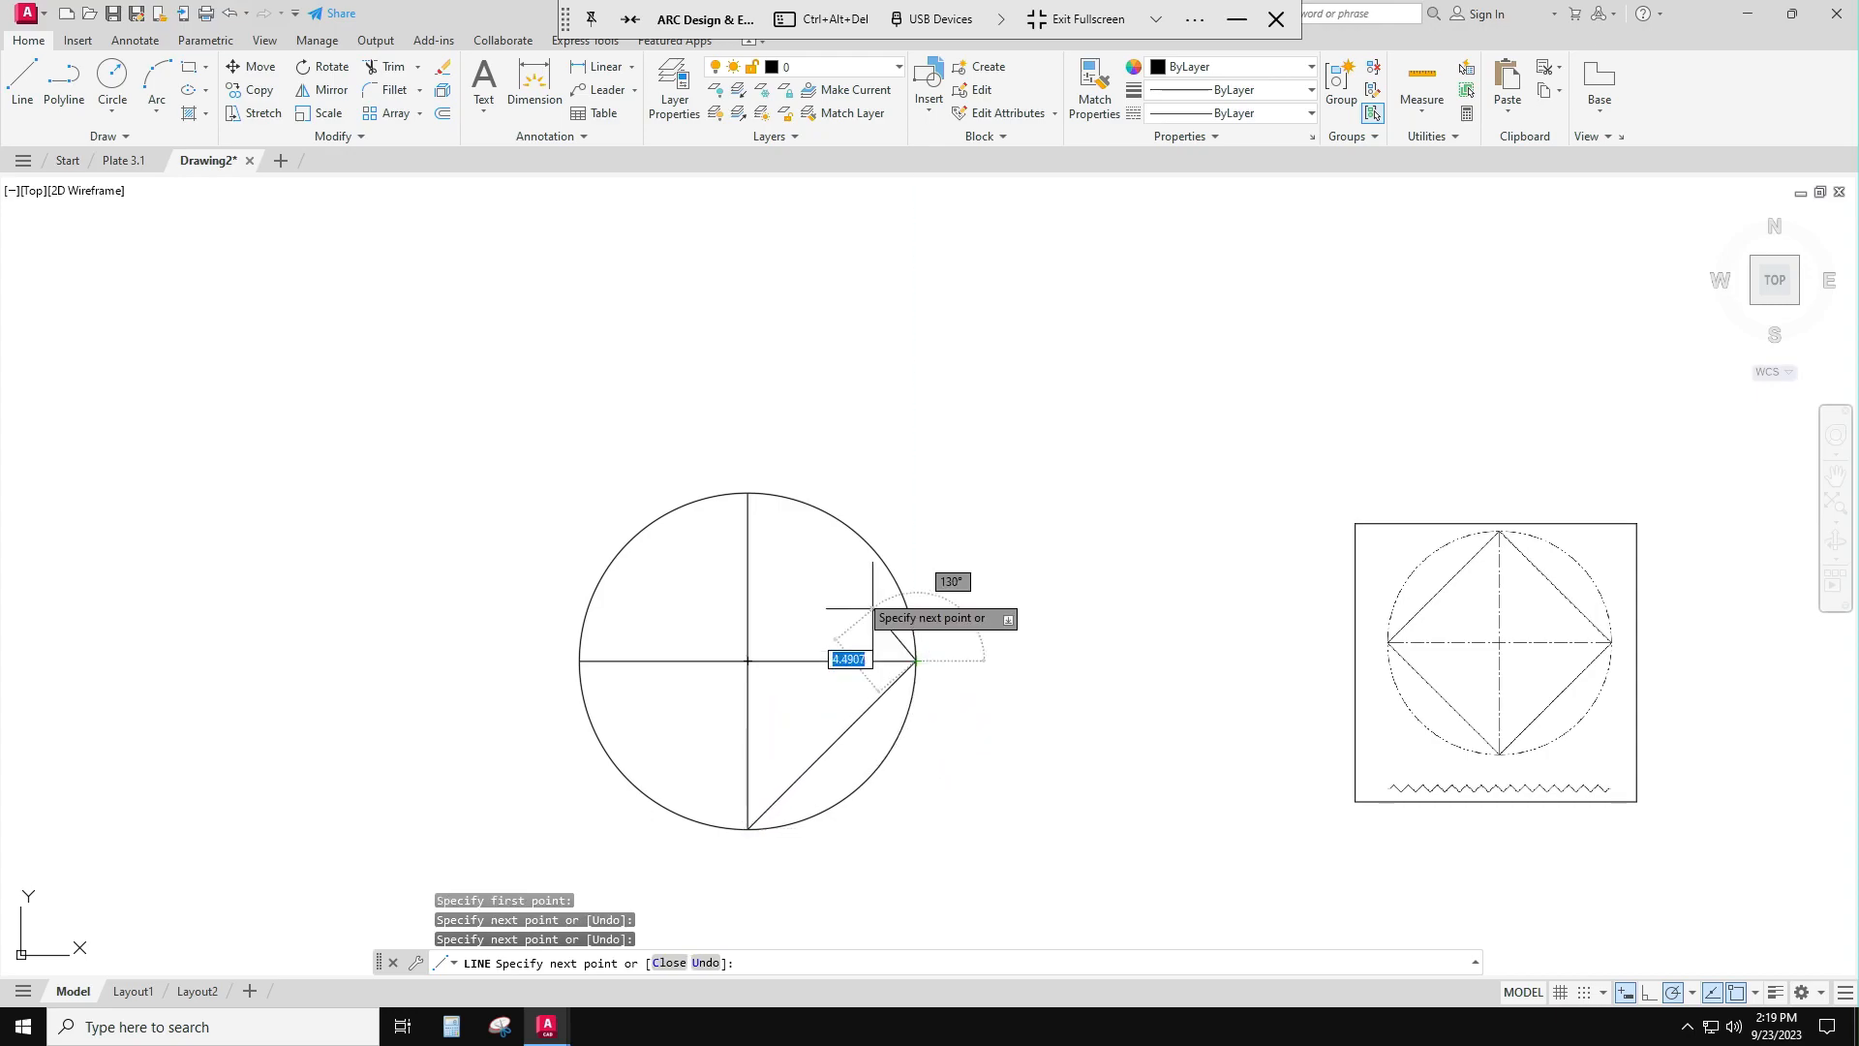
pyautogui.click(747, 493)
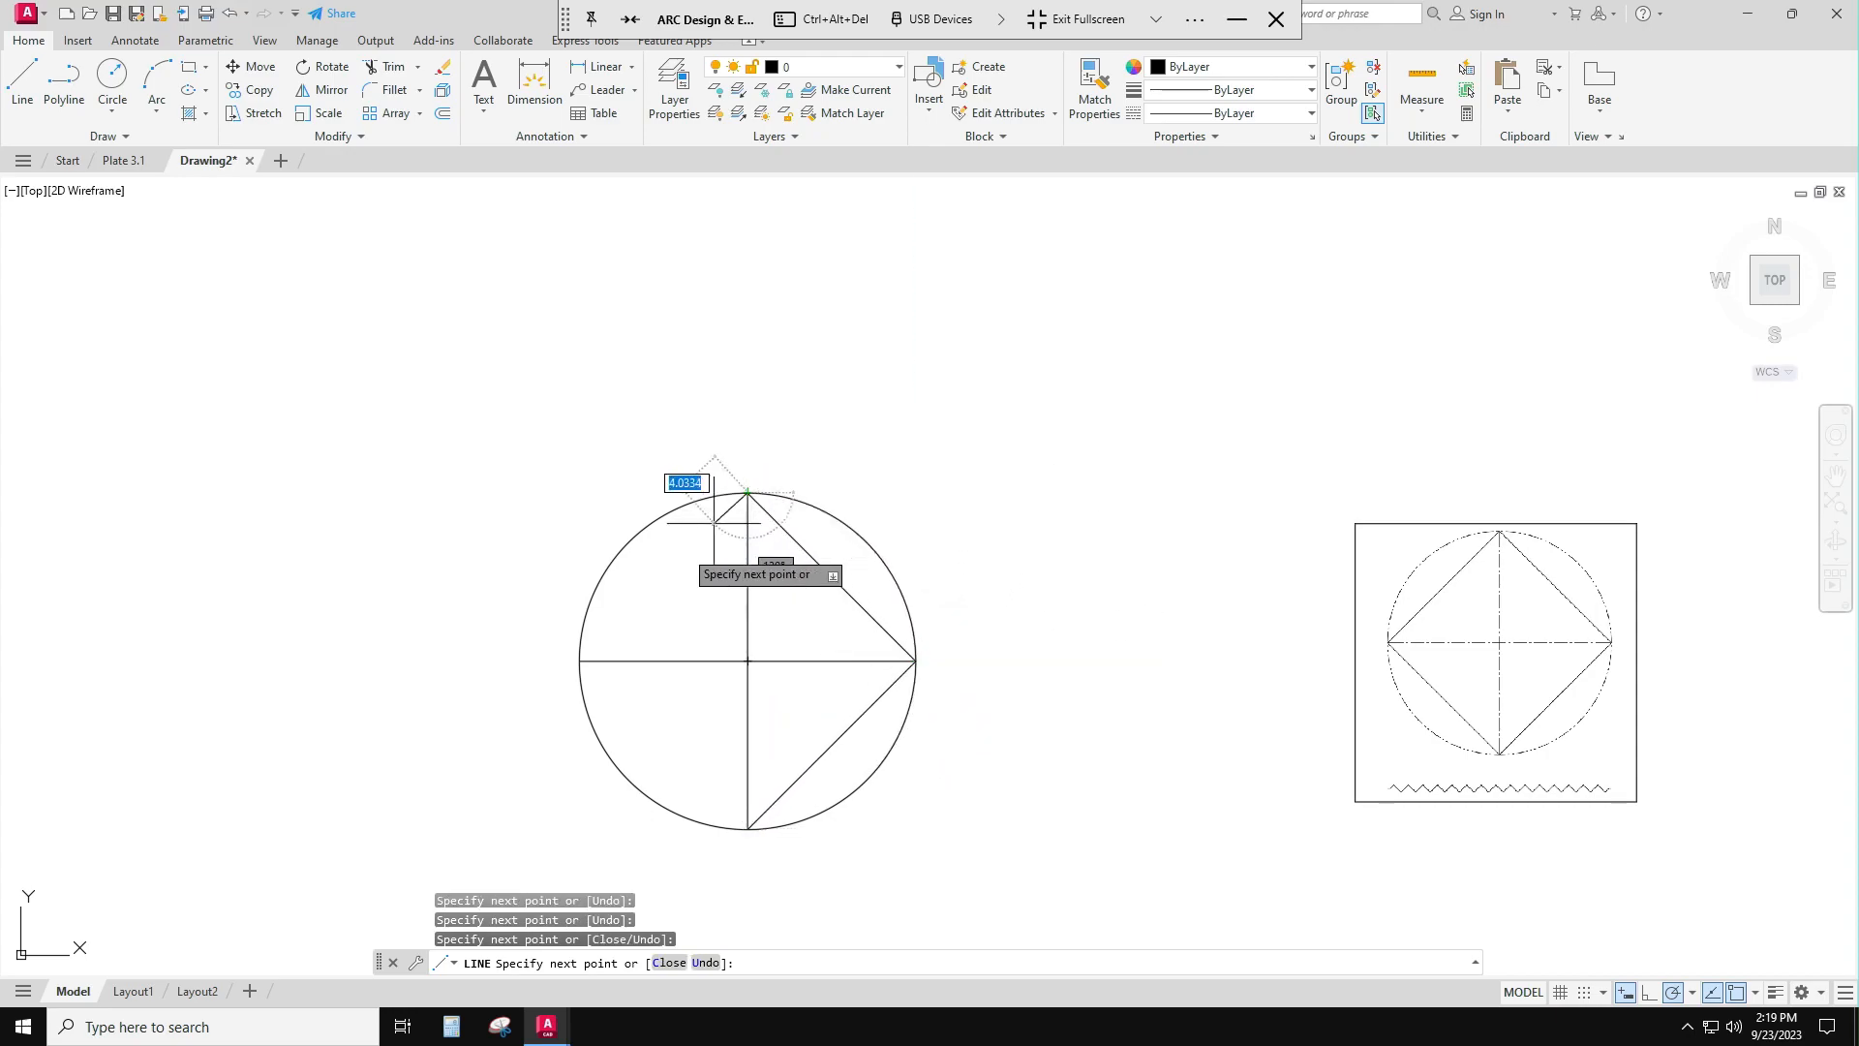
pyautogui.click(579, 661)
pyautogui.click(747, 829)
pyautogui.press('Return')
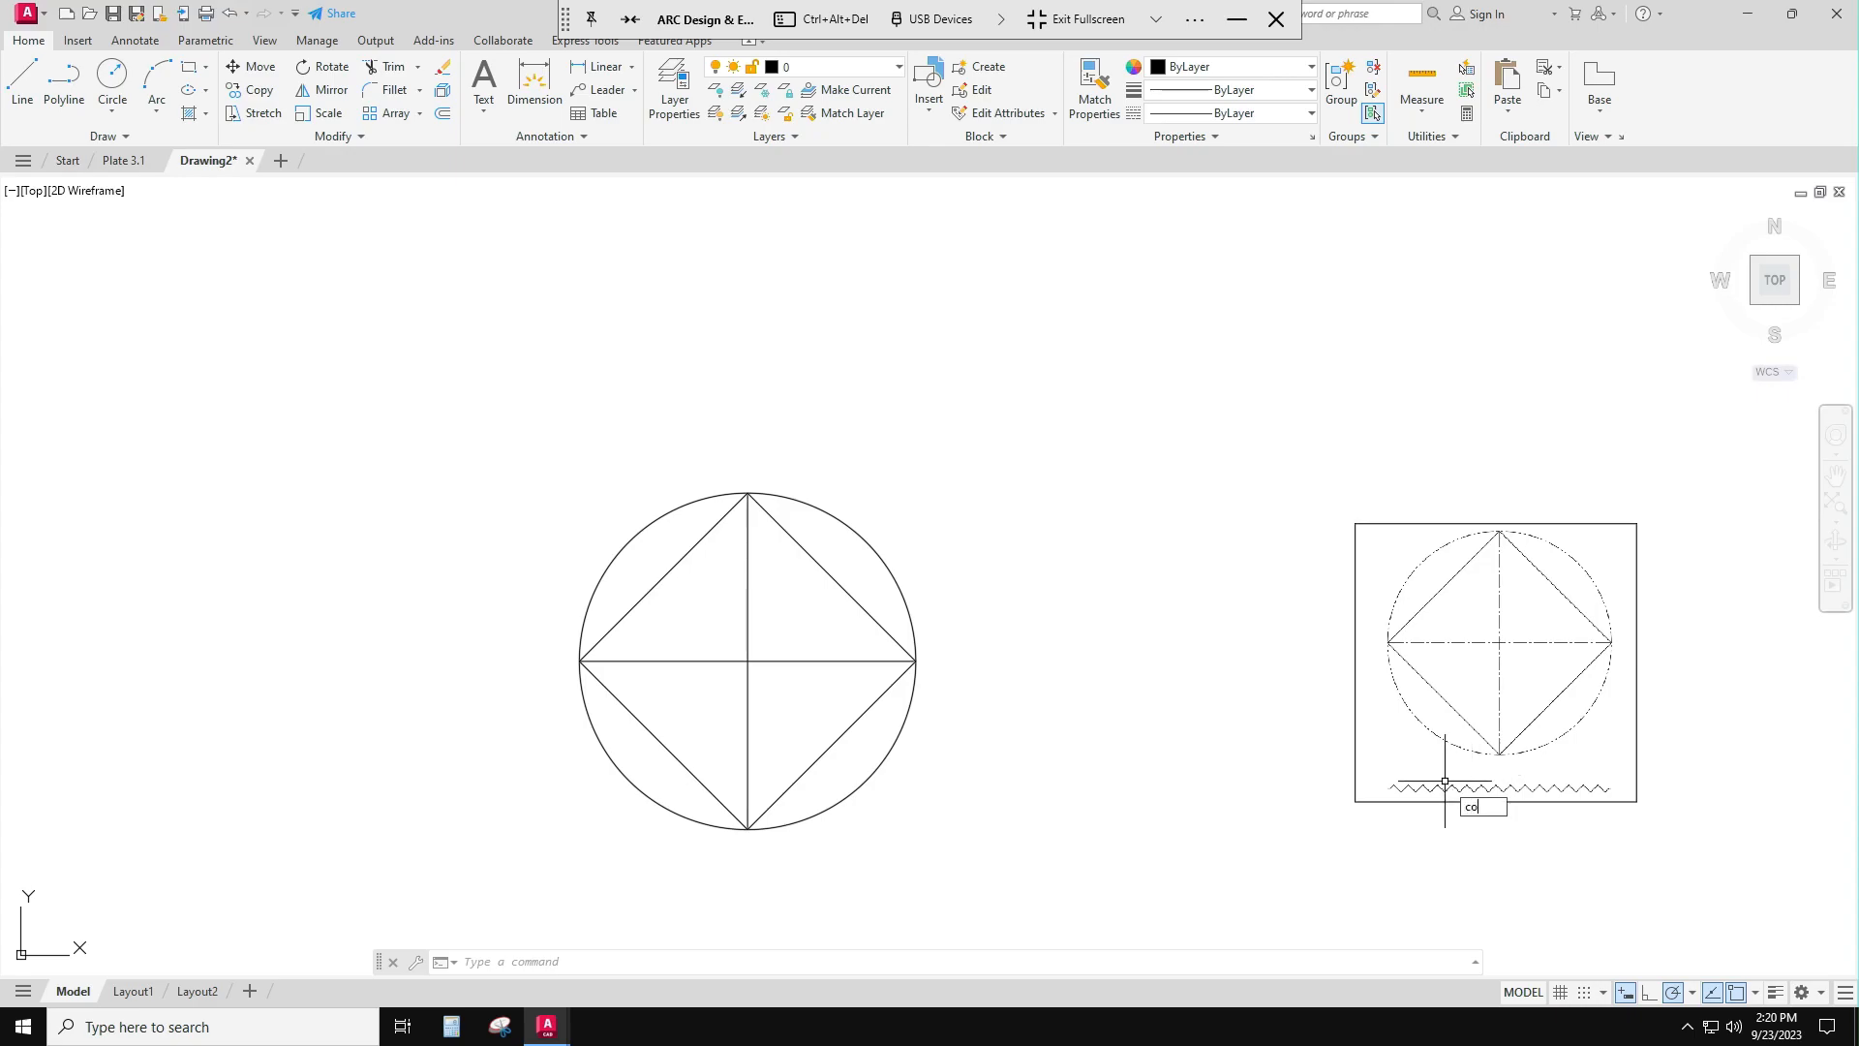
# Step: Copy the new circle's horizontal centre line straight down to just below the circle
pyautogui.press('Return')
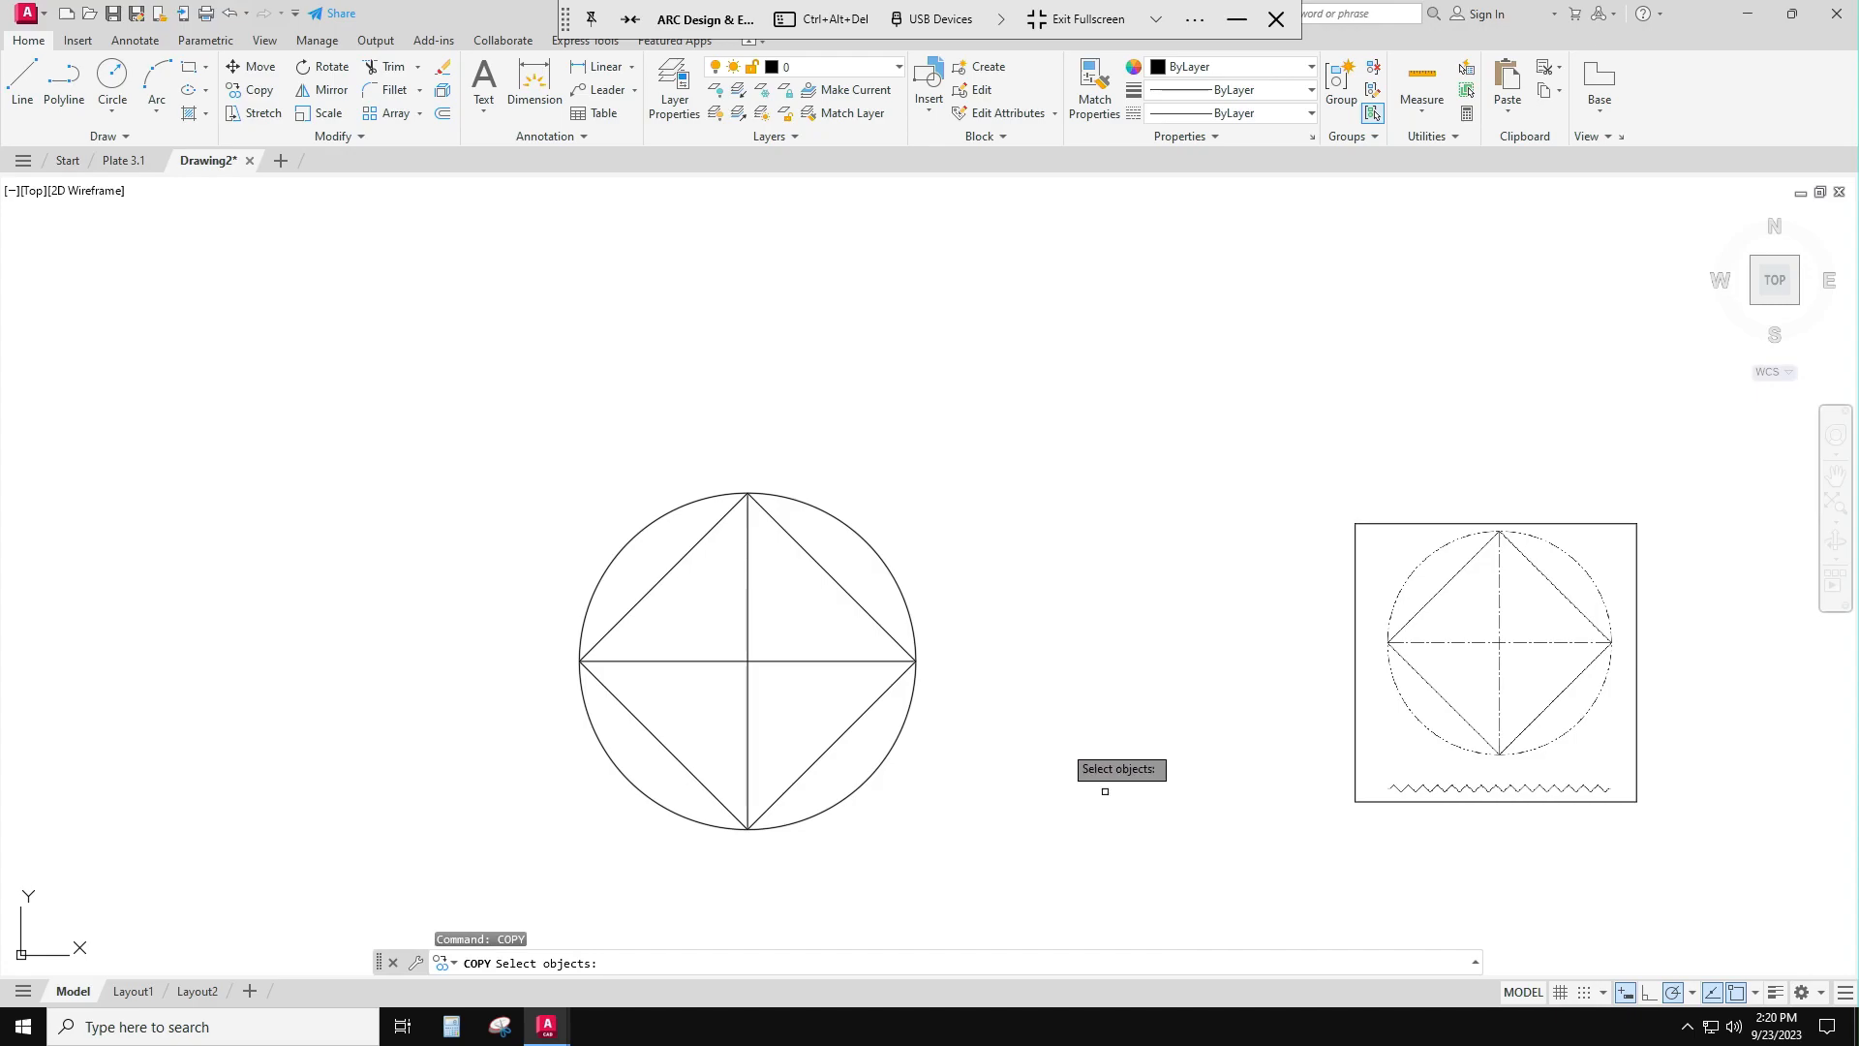
pyautogui.click(842, 660)
pyautogui.press('Return')
pyautogui.click(1097, 688)
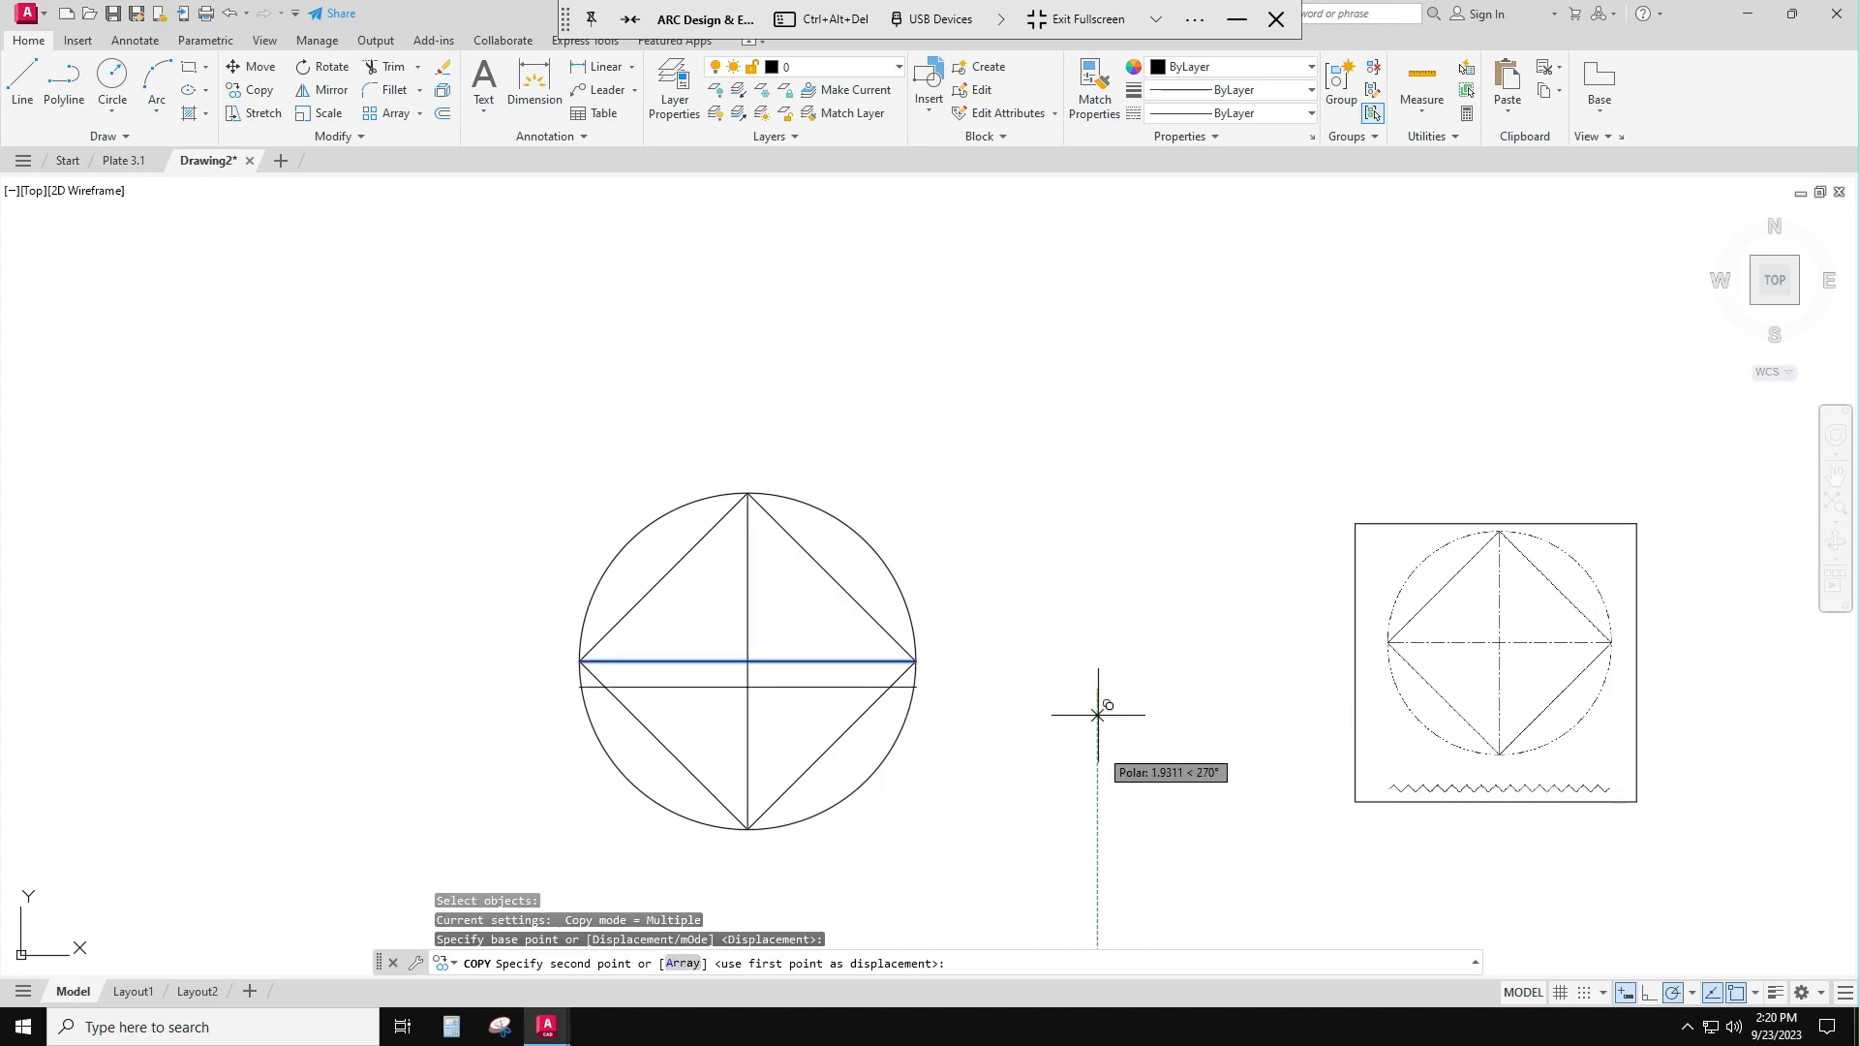
pyautogui.click(1096, 899)
pyautogui.press('Escape')
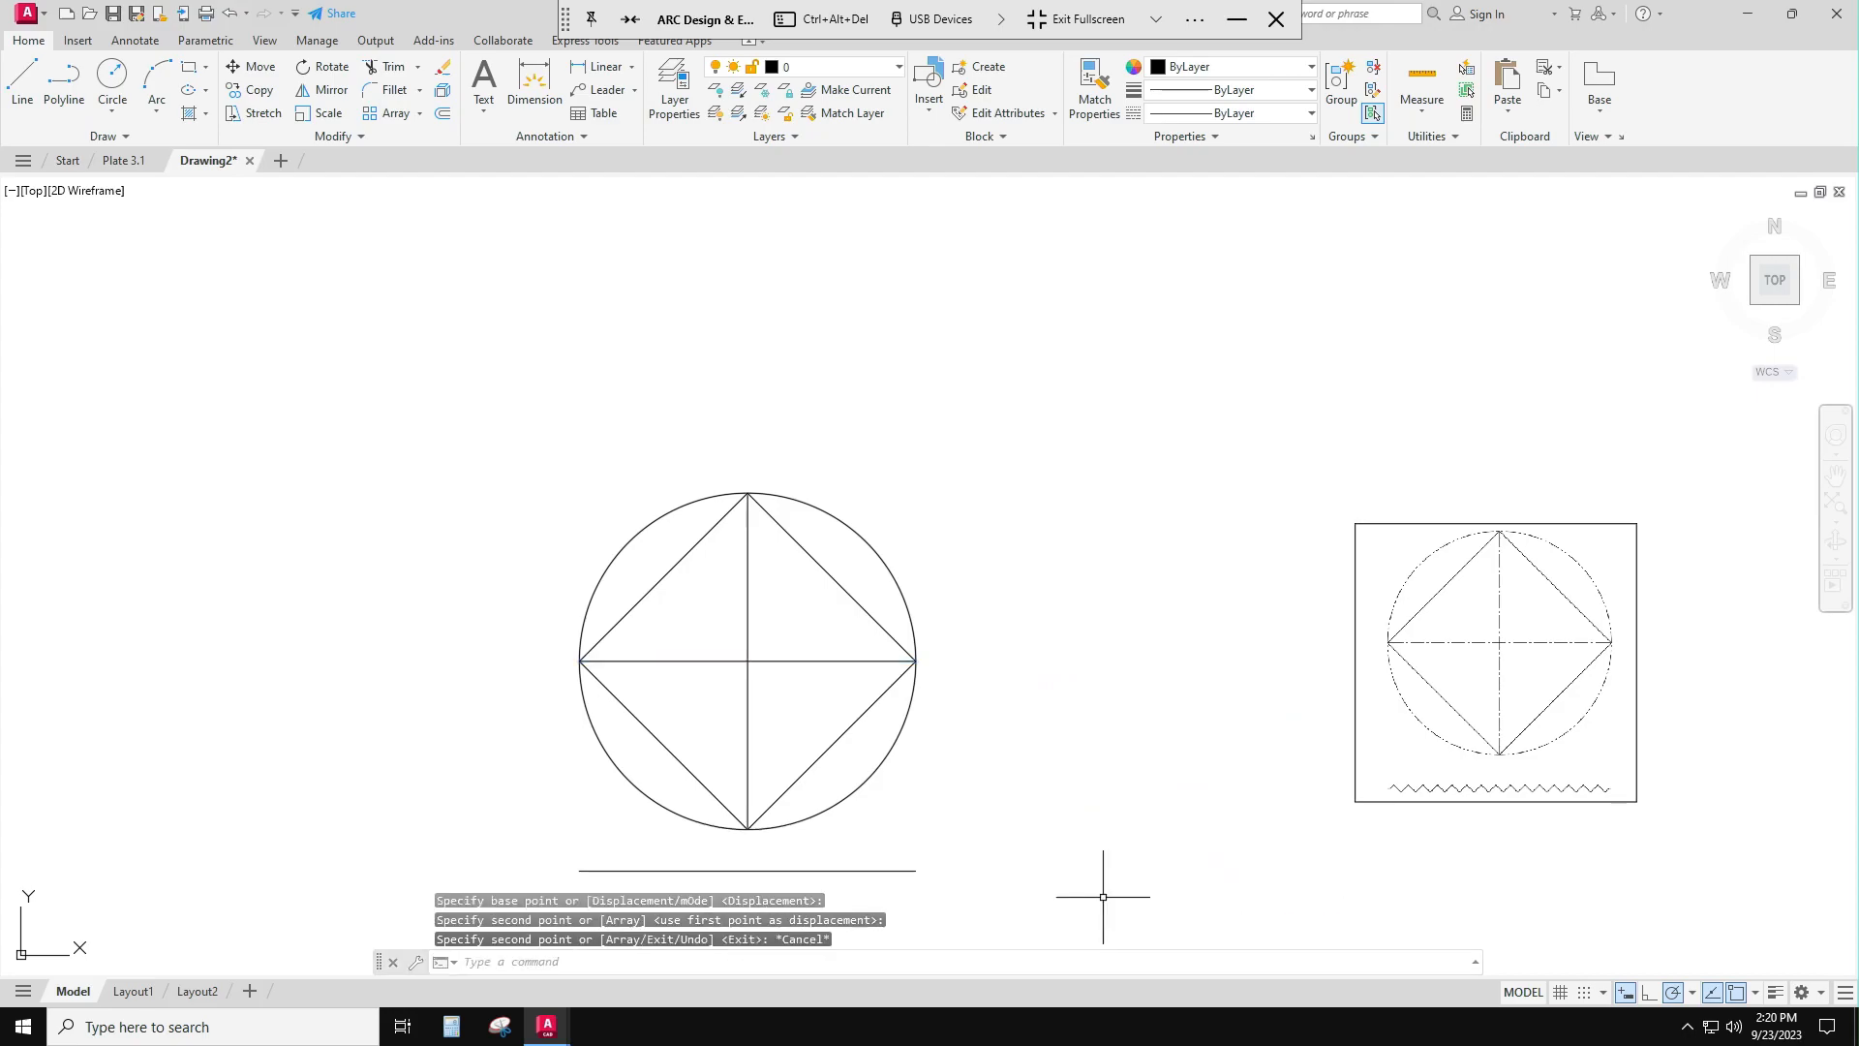
# Step: Open the object properties palette and place it in the empty space beside the new circle
pyautogui.scroll(2, 1029, 862)
pyautogui.scroll(-2, 1029, 861)
pyautogui.moveTo(1016, 858); pyautogui.dragTo(1081, 791, button='middle')
pyautogui.press('Escape')
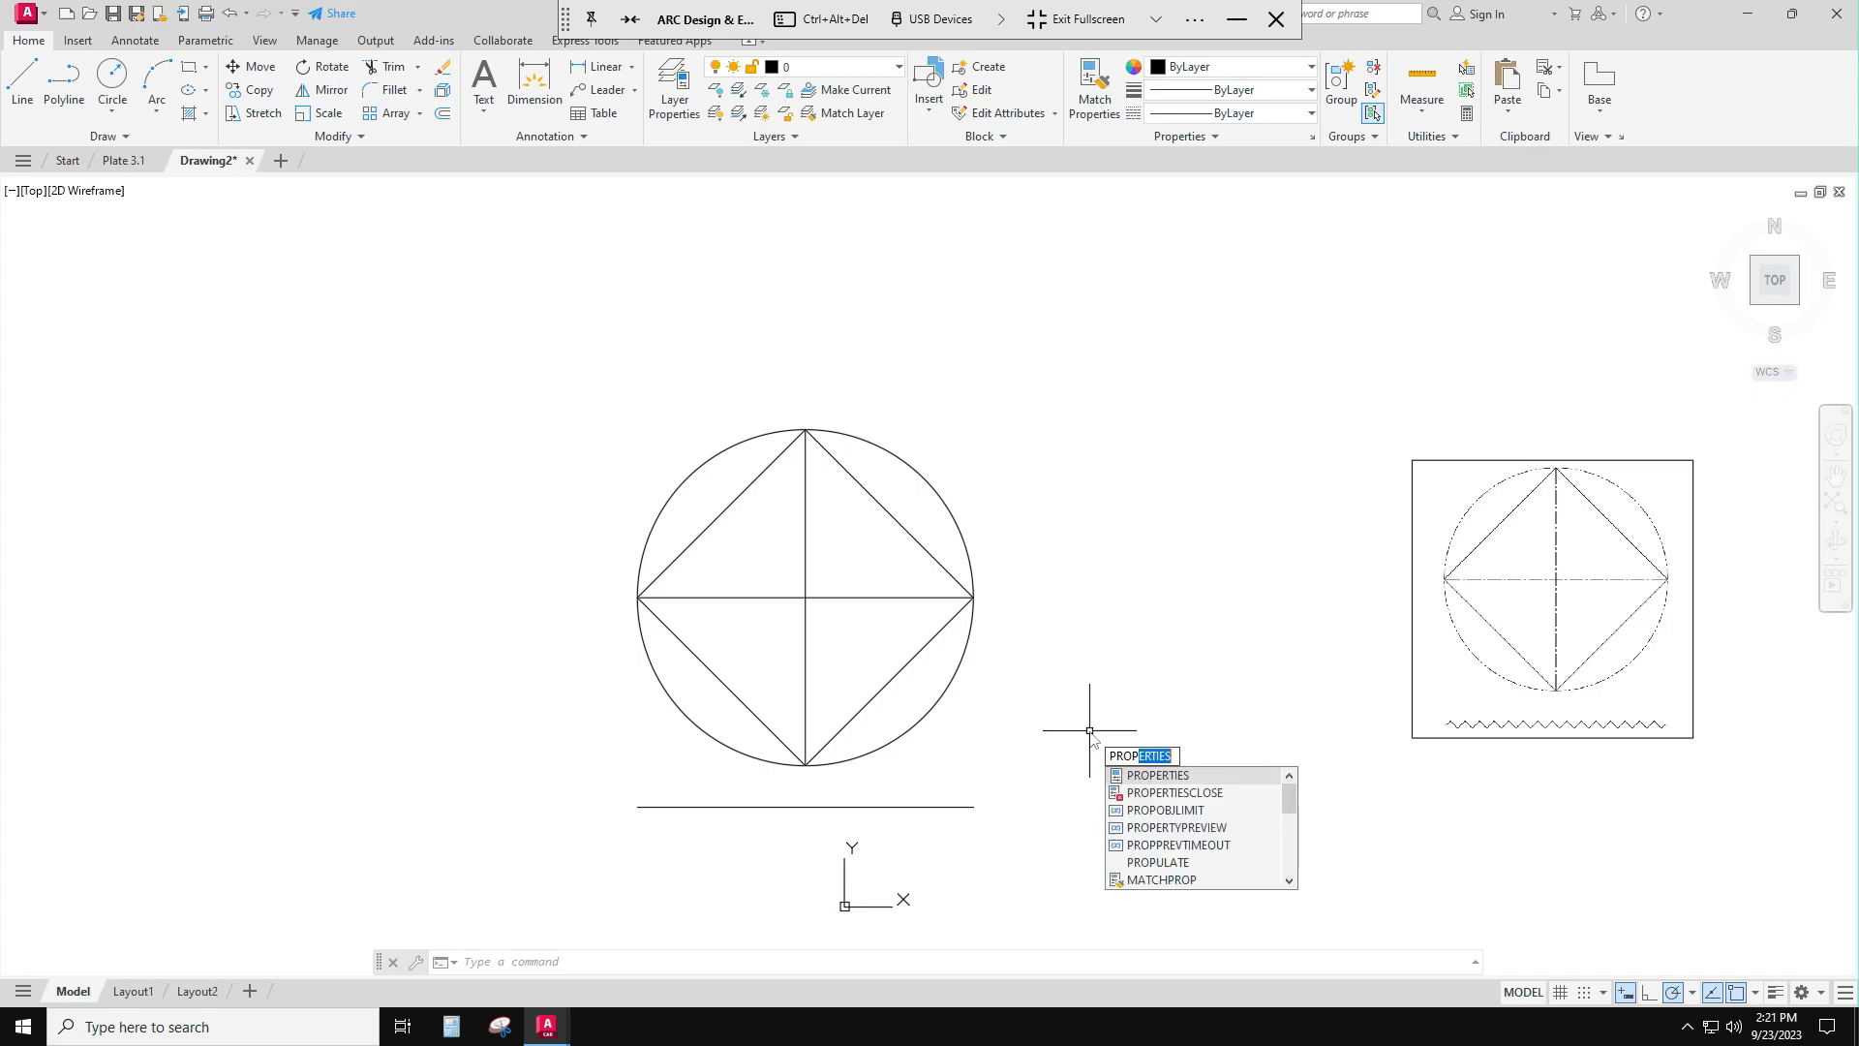
pyautogui.press('Return')
pyautogui.moveTo(15, 207); pyautogui.dragTo(331, 502)
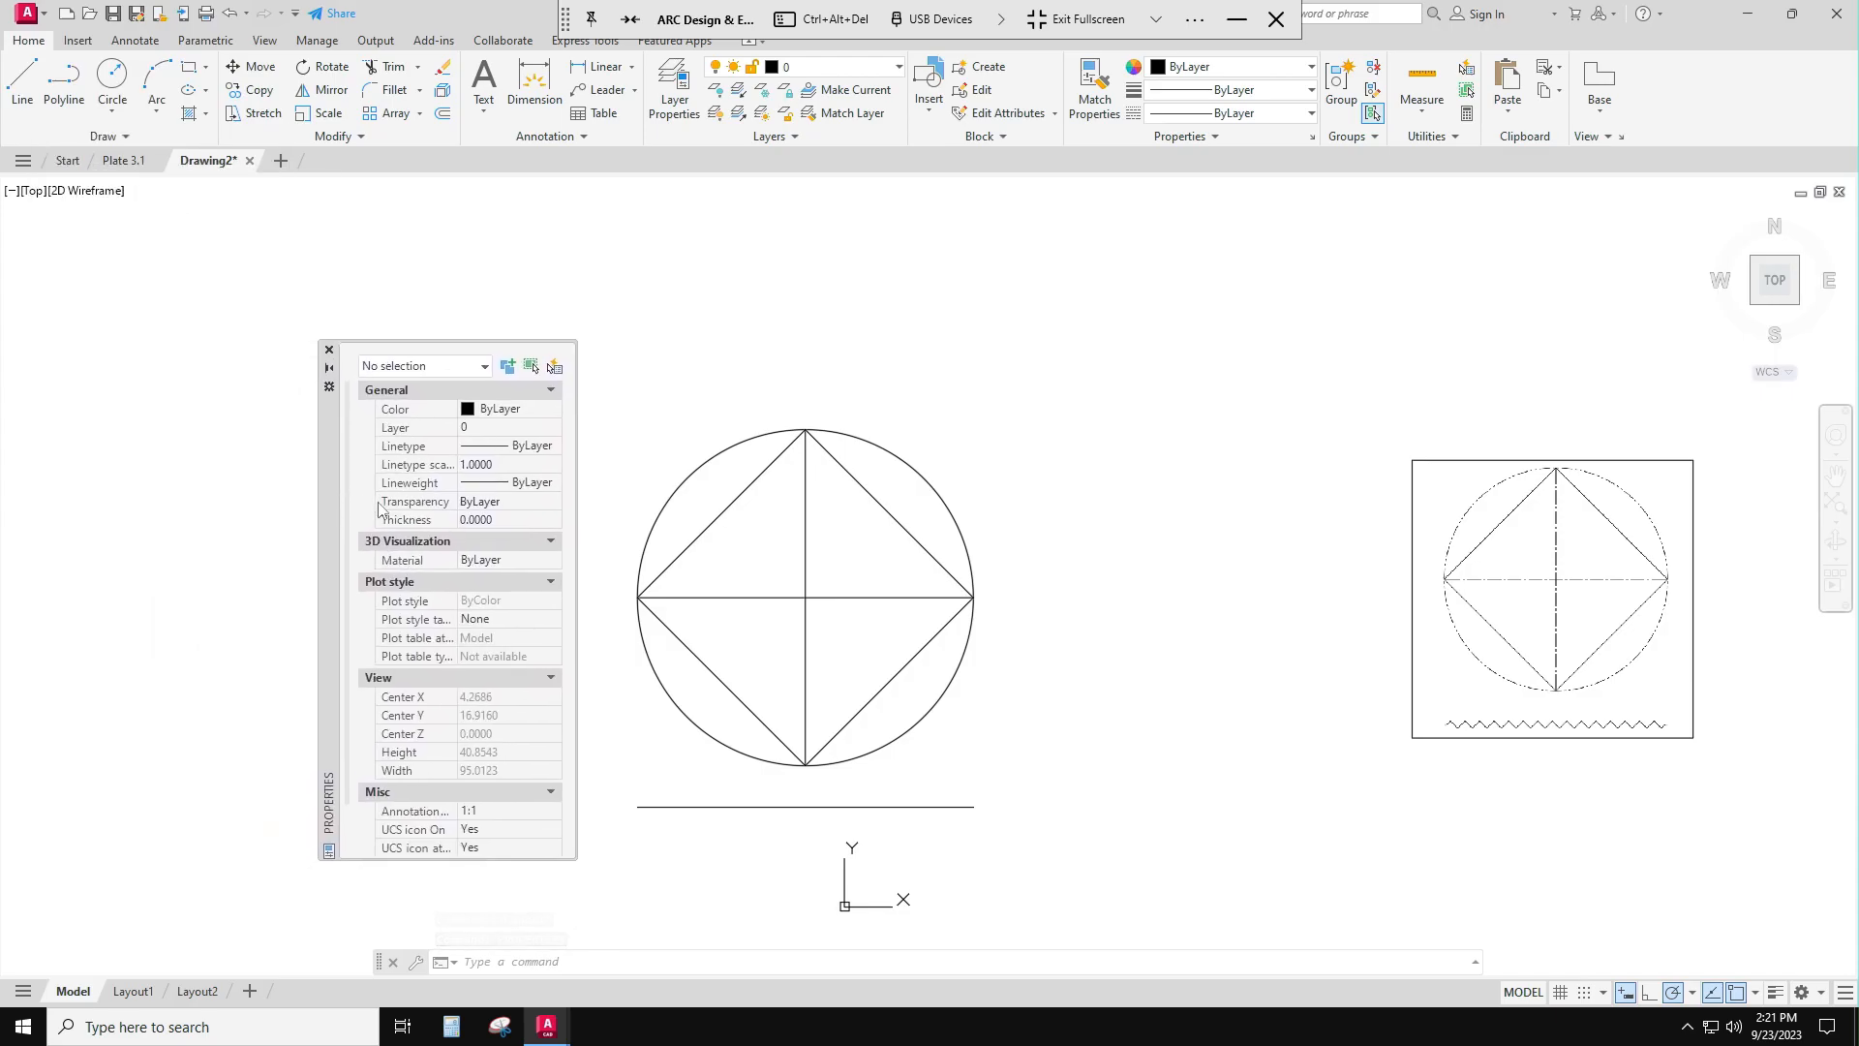
pyautogui.press('Escape')
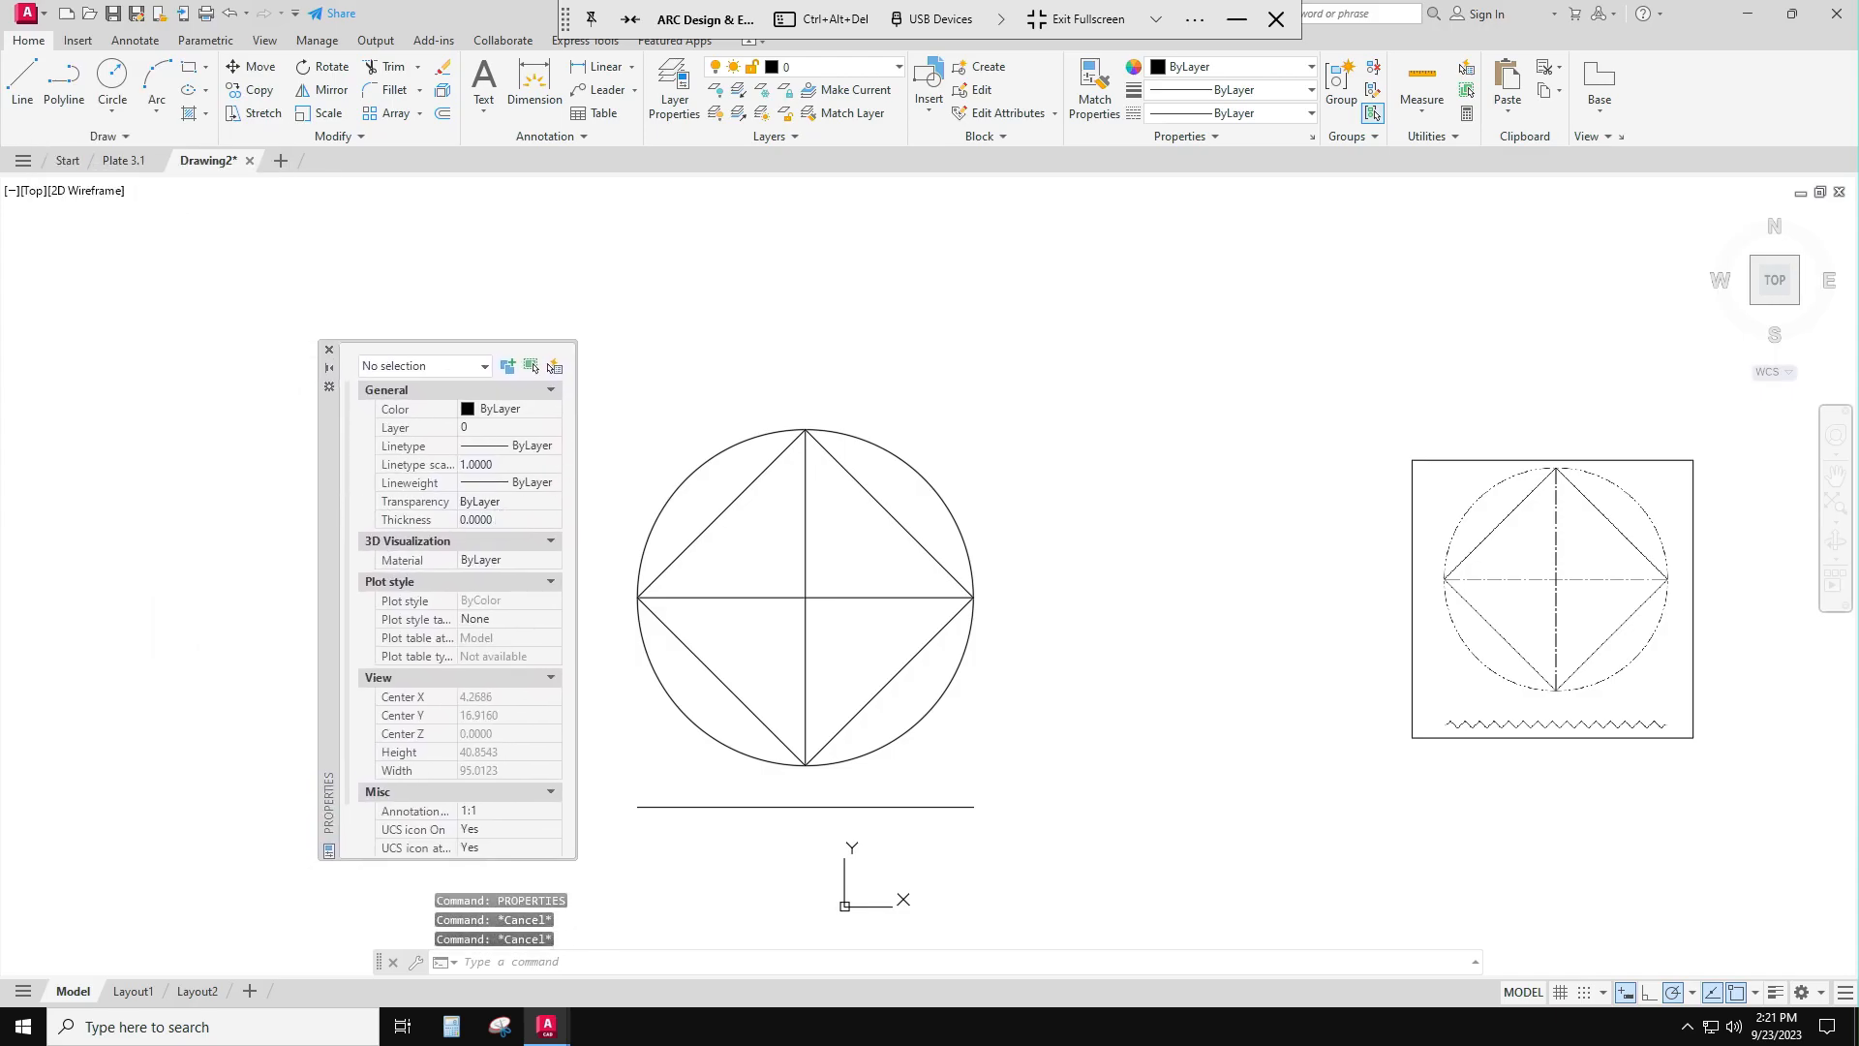
# Step: Set the new circle's linetype to PHANTOM2
pyautogui.click(697, 462)
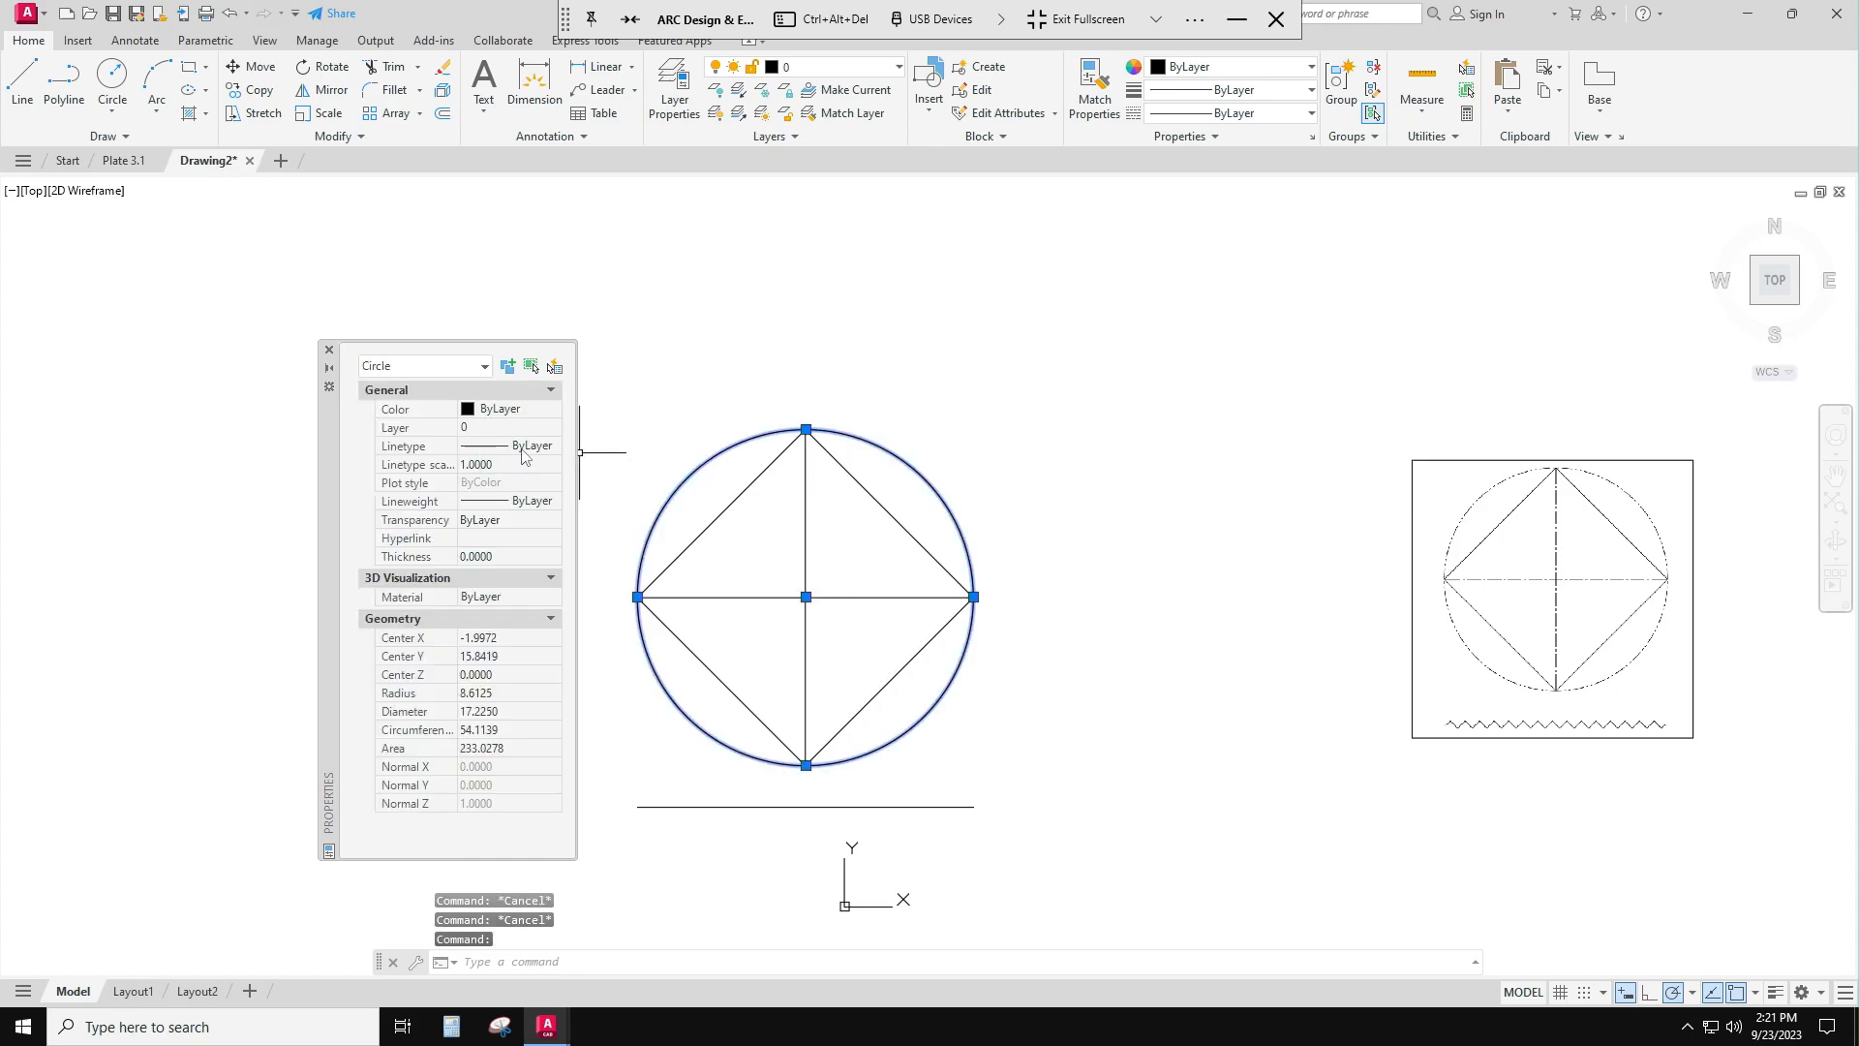
pyautogui.click(555, 450)
pyautogui.click(554, 448)
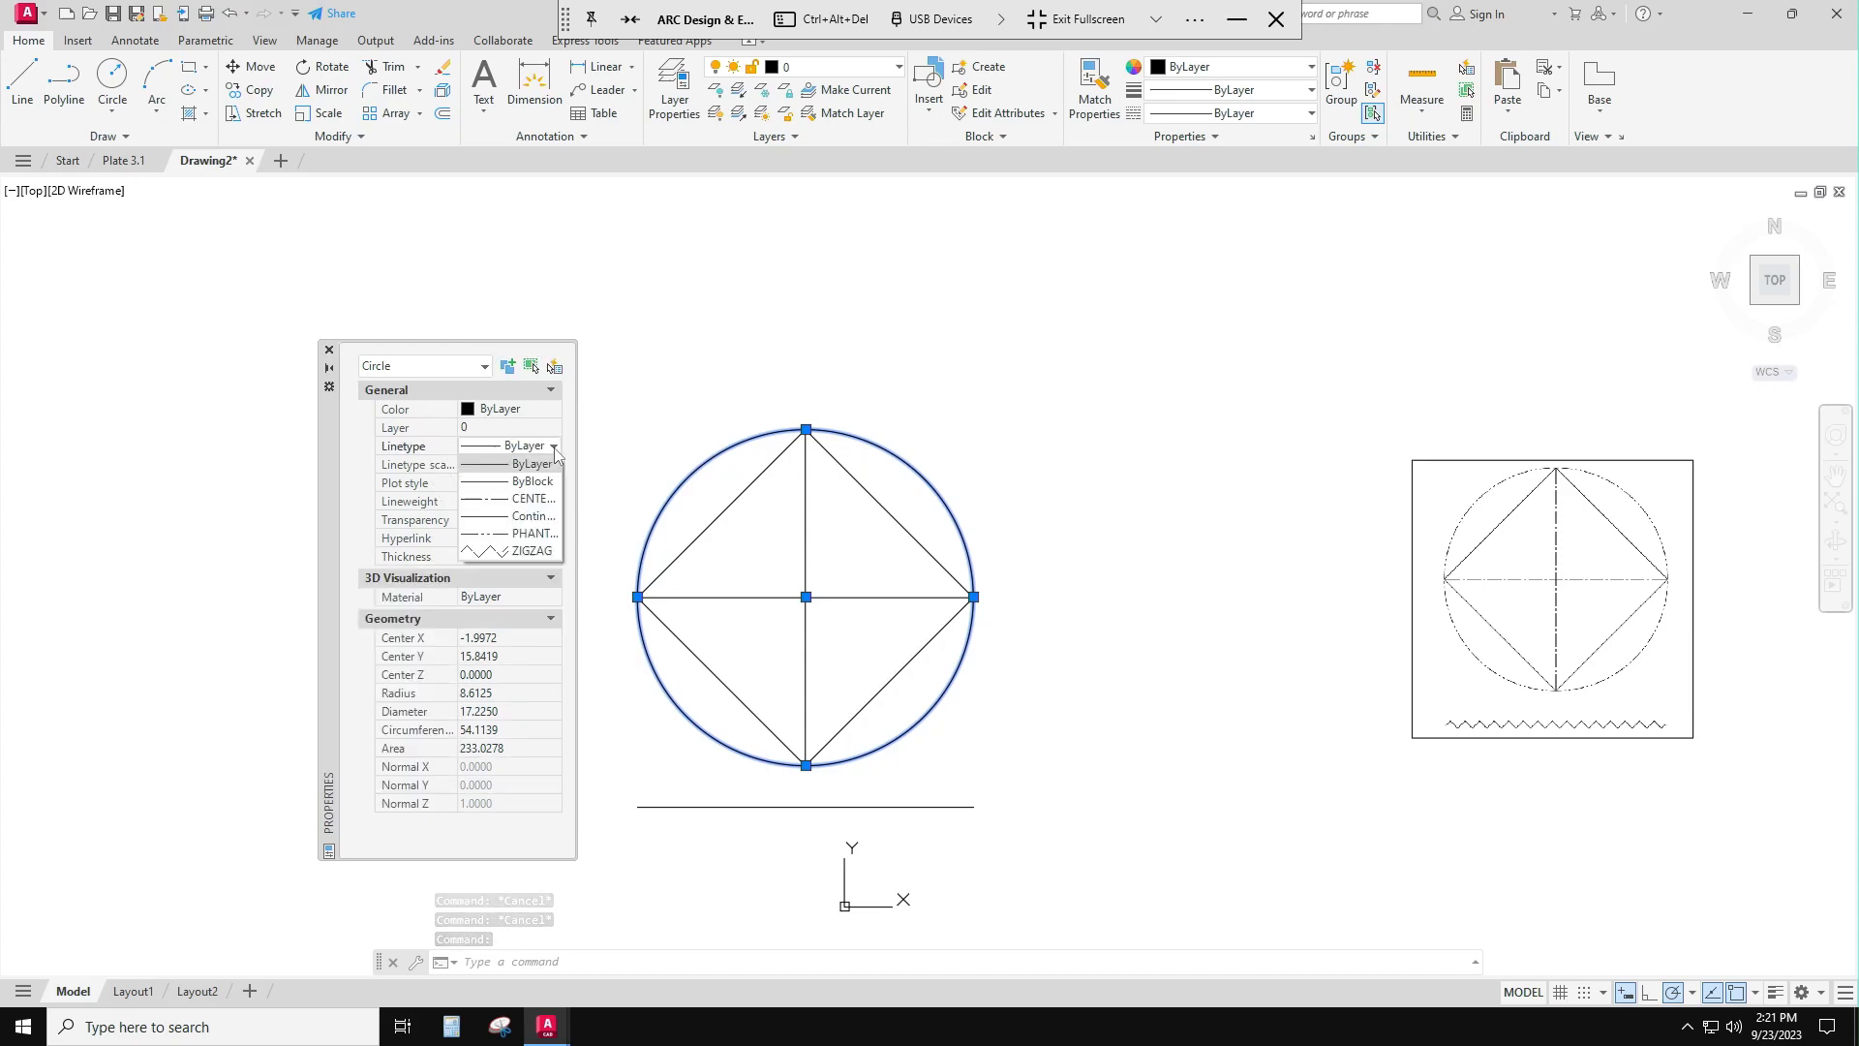
pyautogui.click(536, 536)
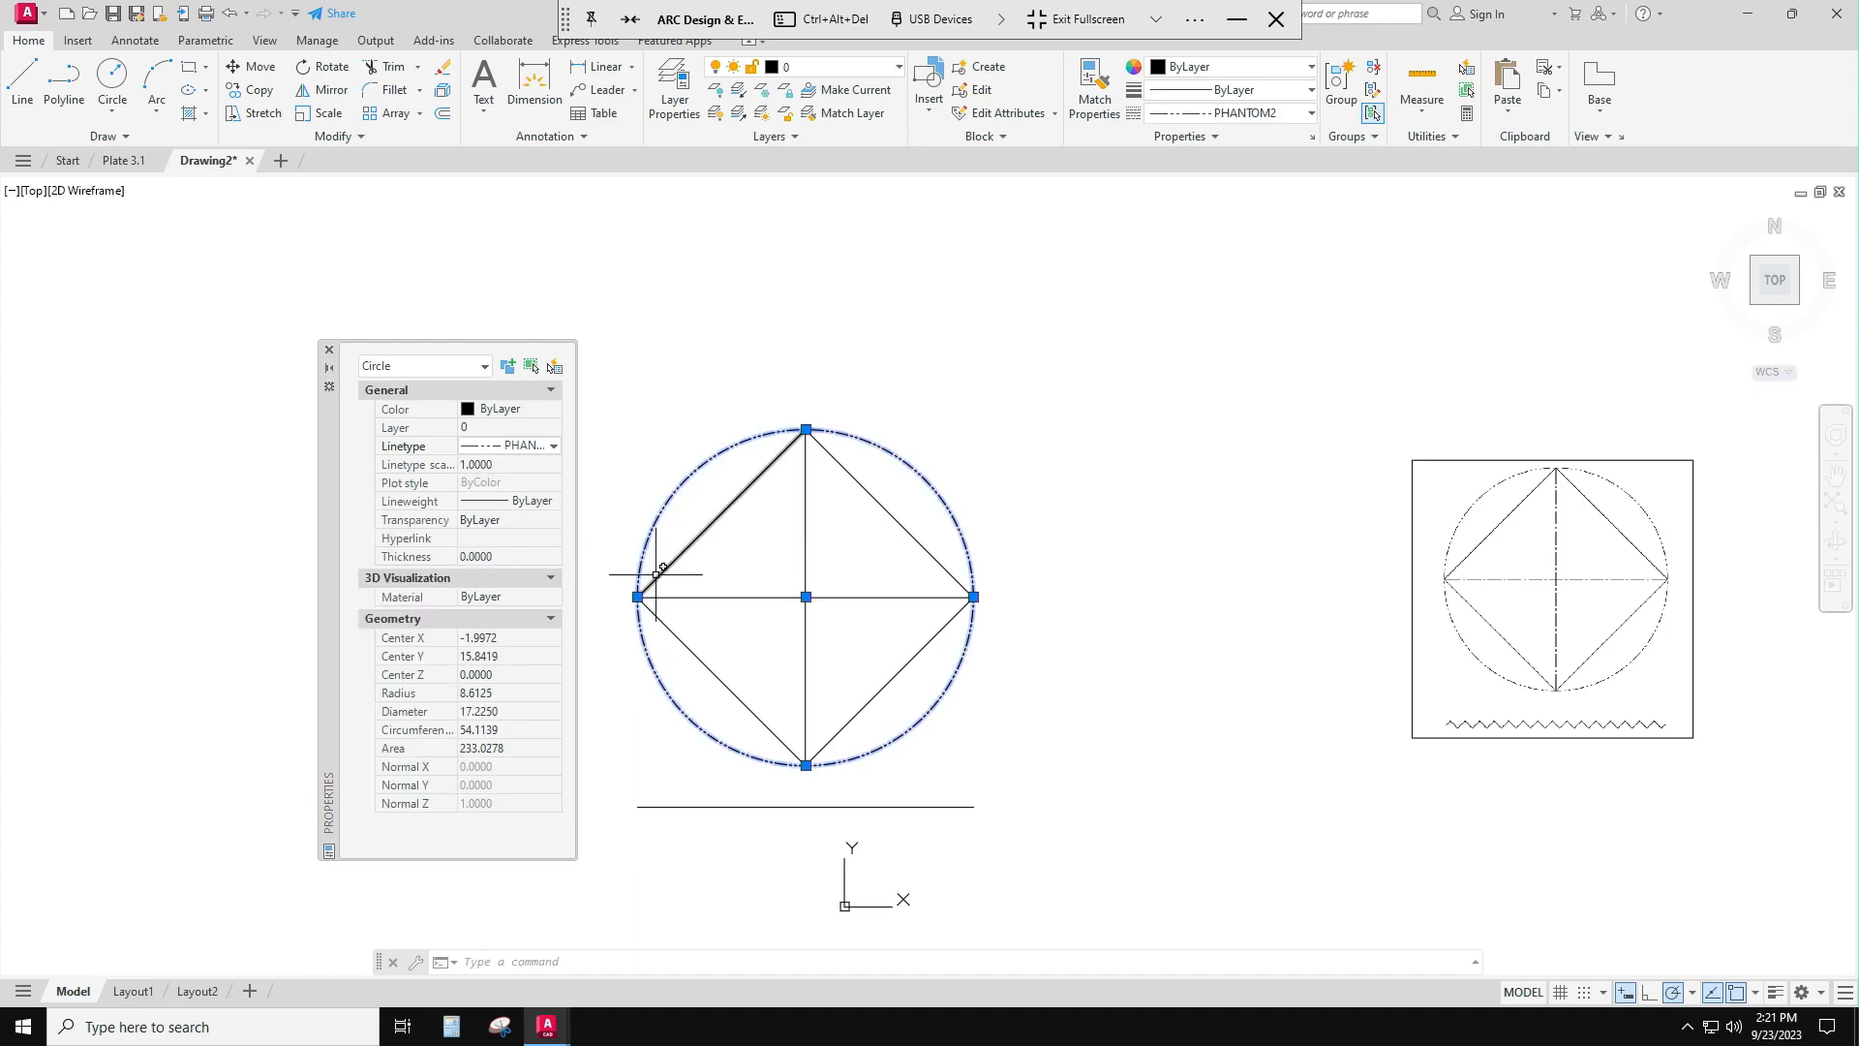
pyautogui.press('Escape')
# Step: Set the linetype of the new circle's horizontal and vertical centre lines to CENTER2
pyautogui.click(824, 606)
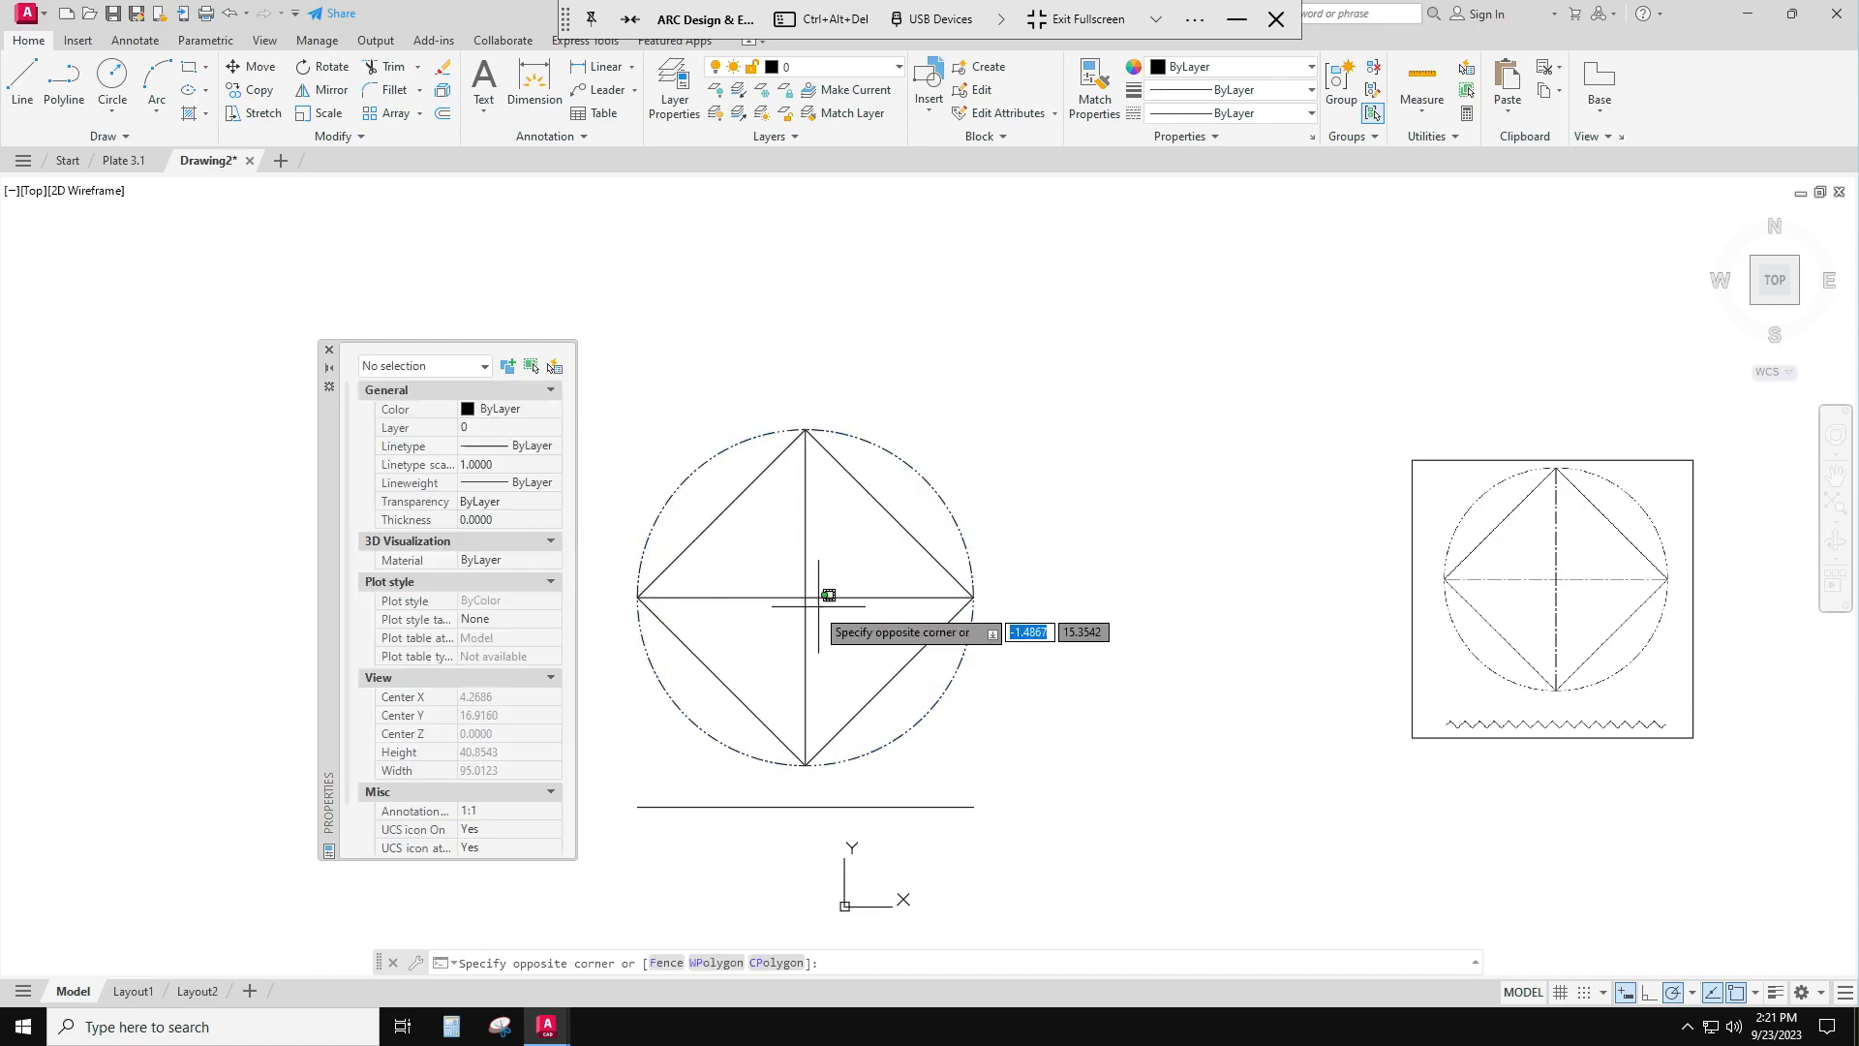
pyautogui.click(791, 579)
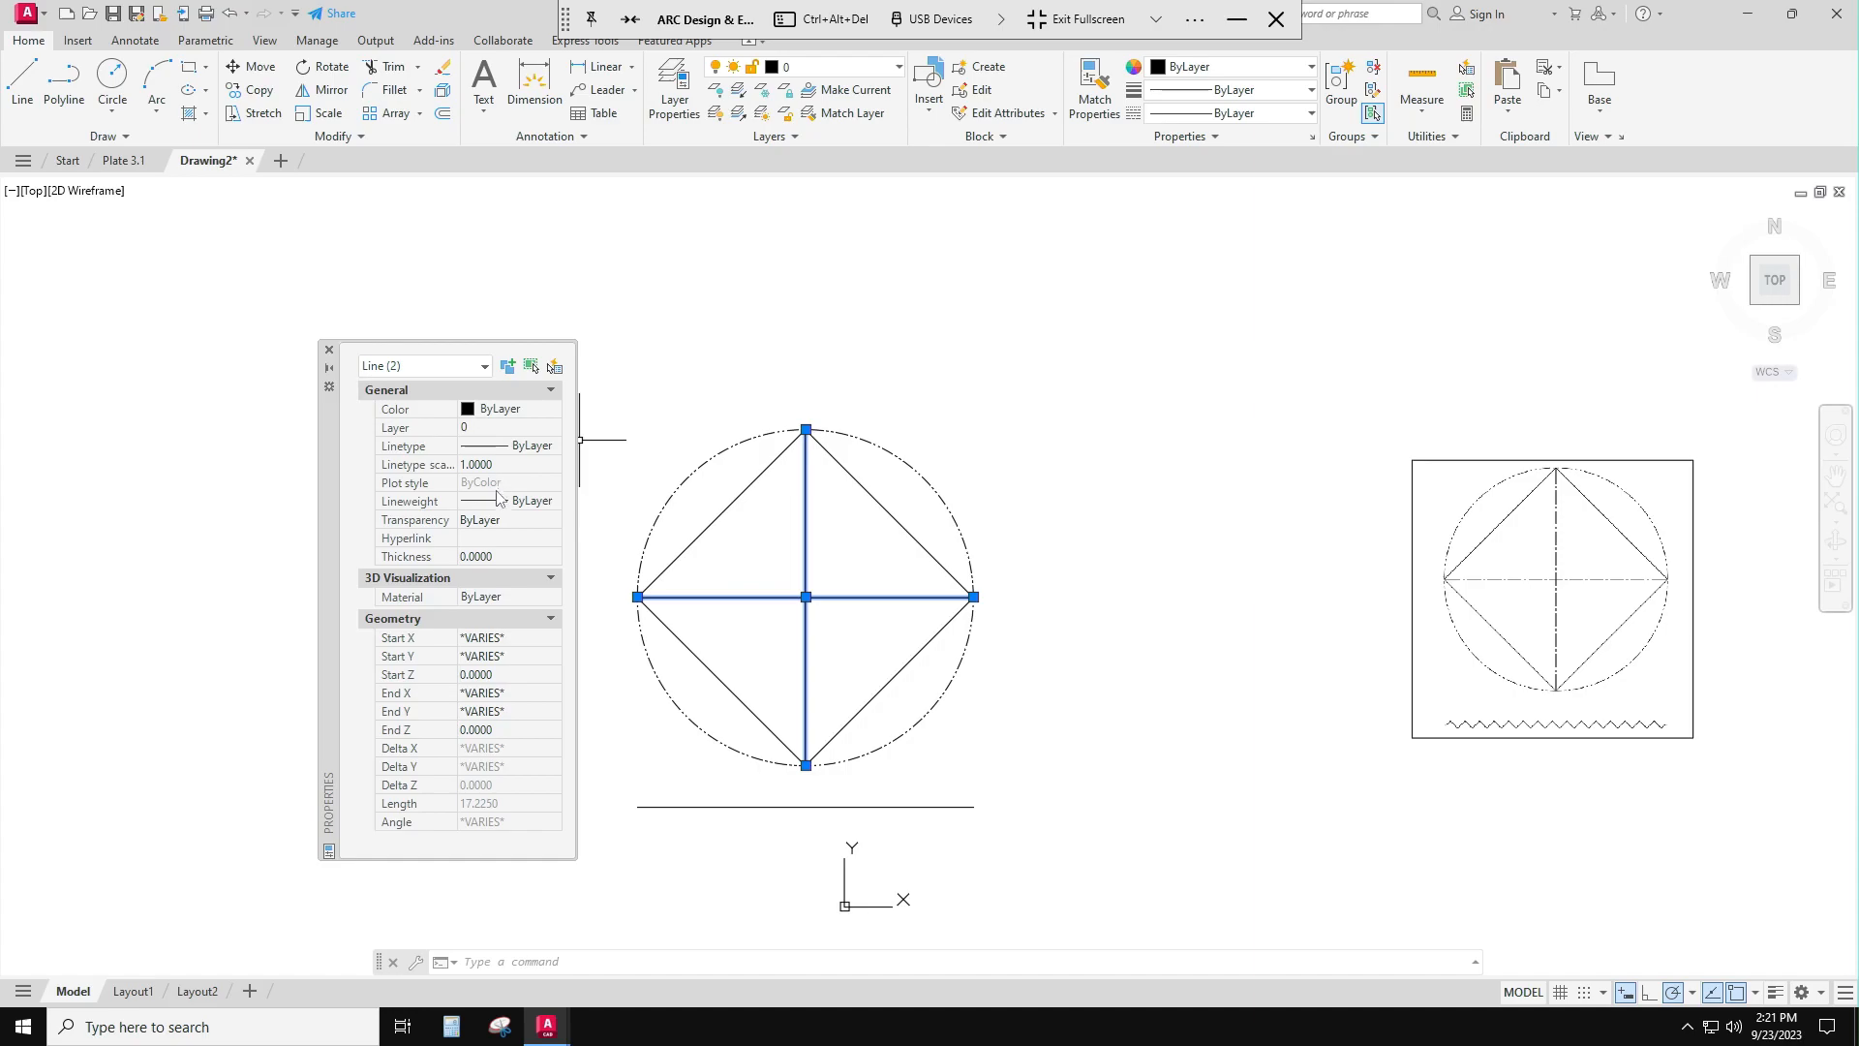
pyautogui.click(539, 452)
pyautogui.click(553, 448)
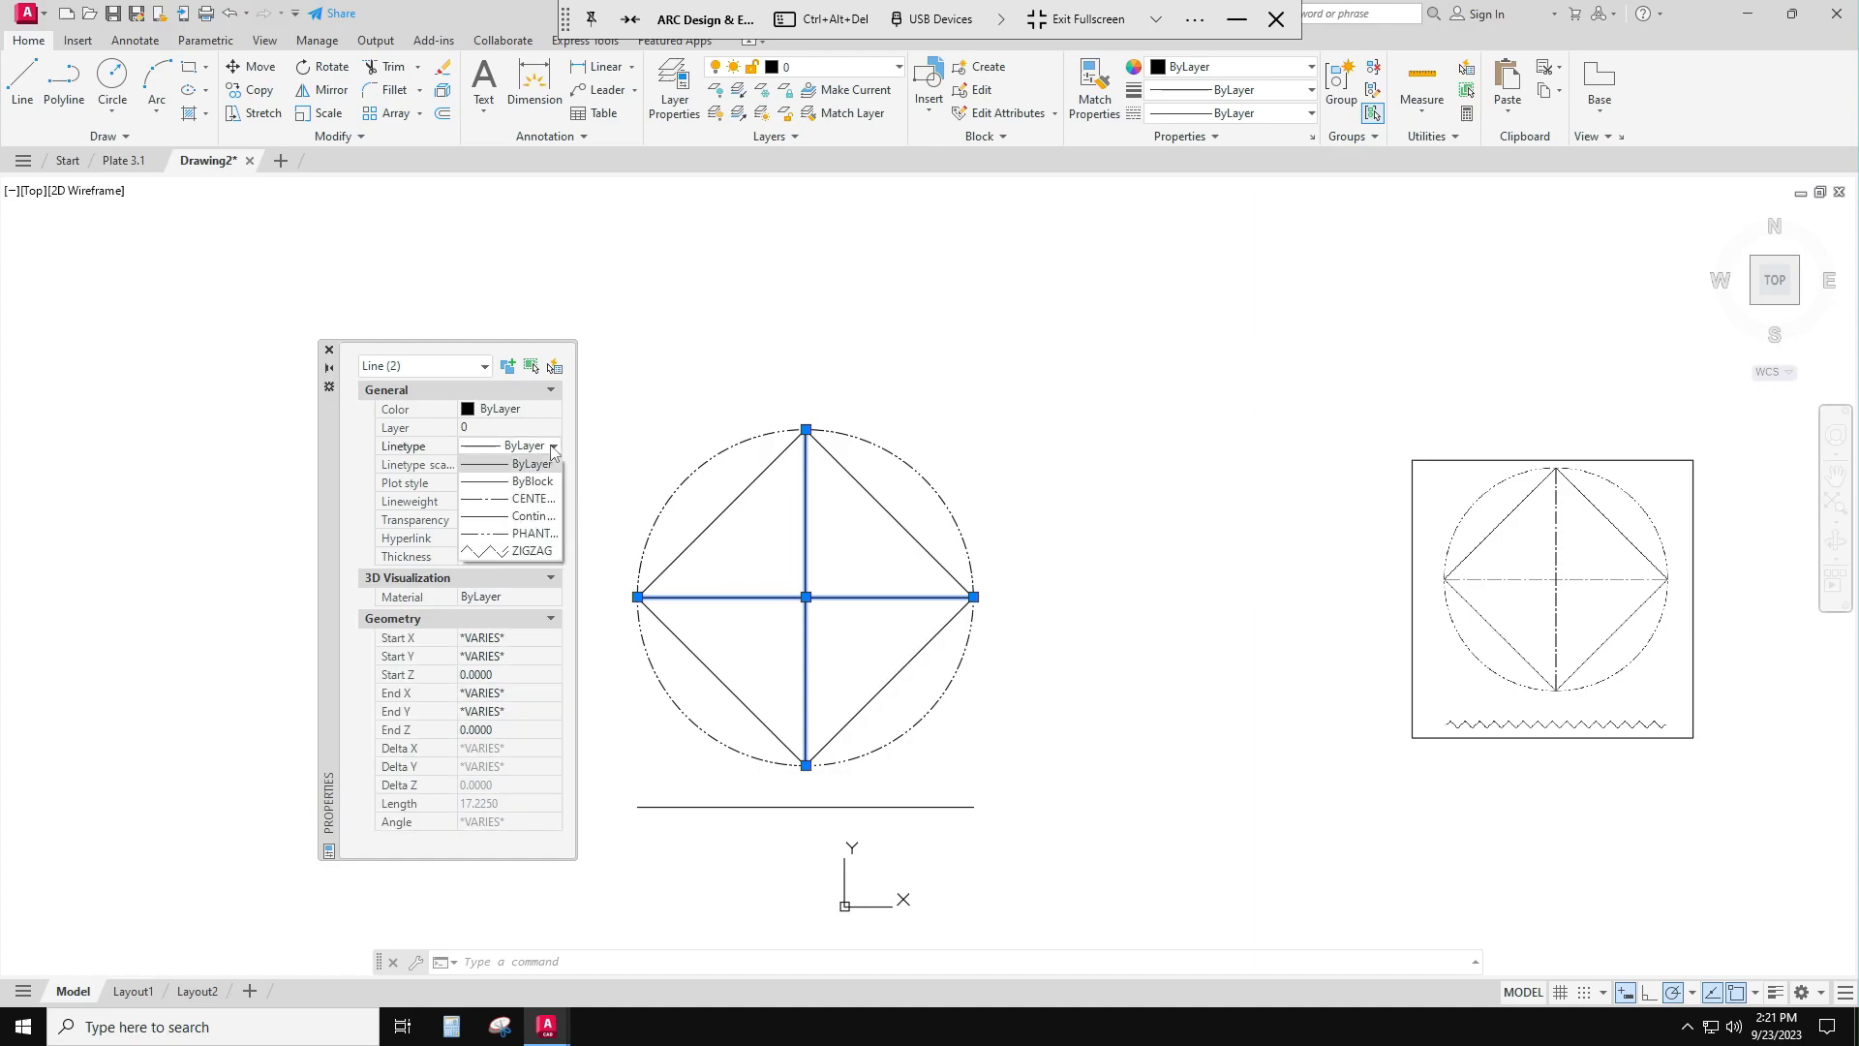
pyautogui.click(532, 499)
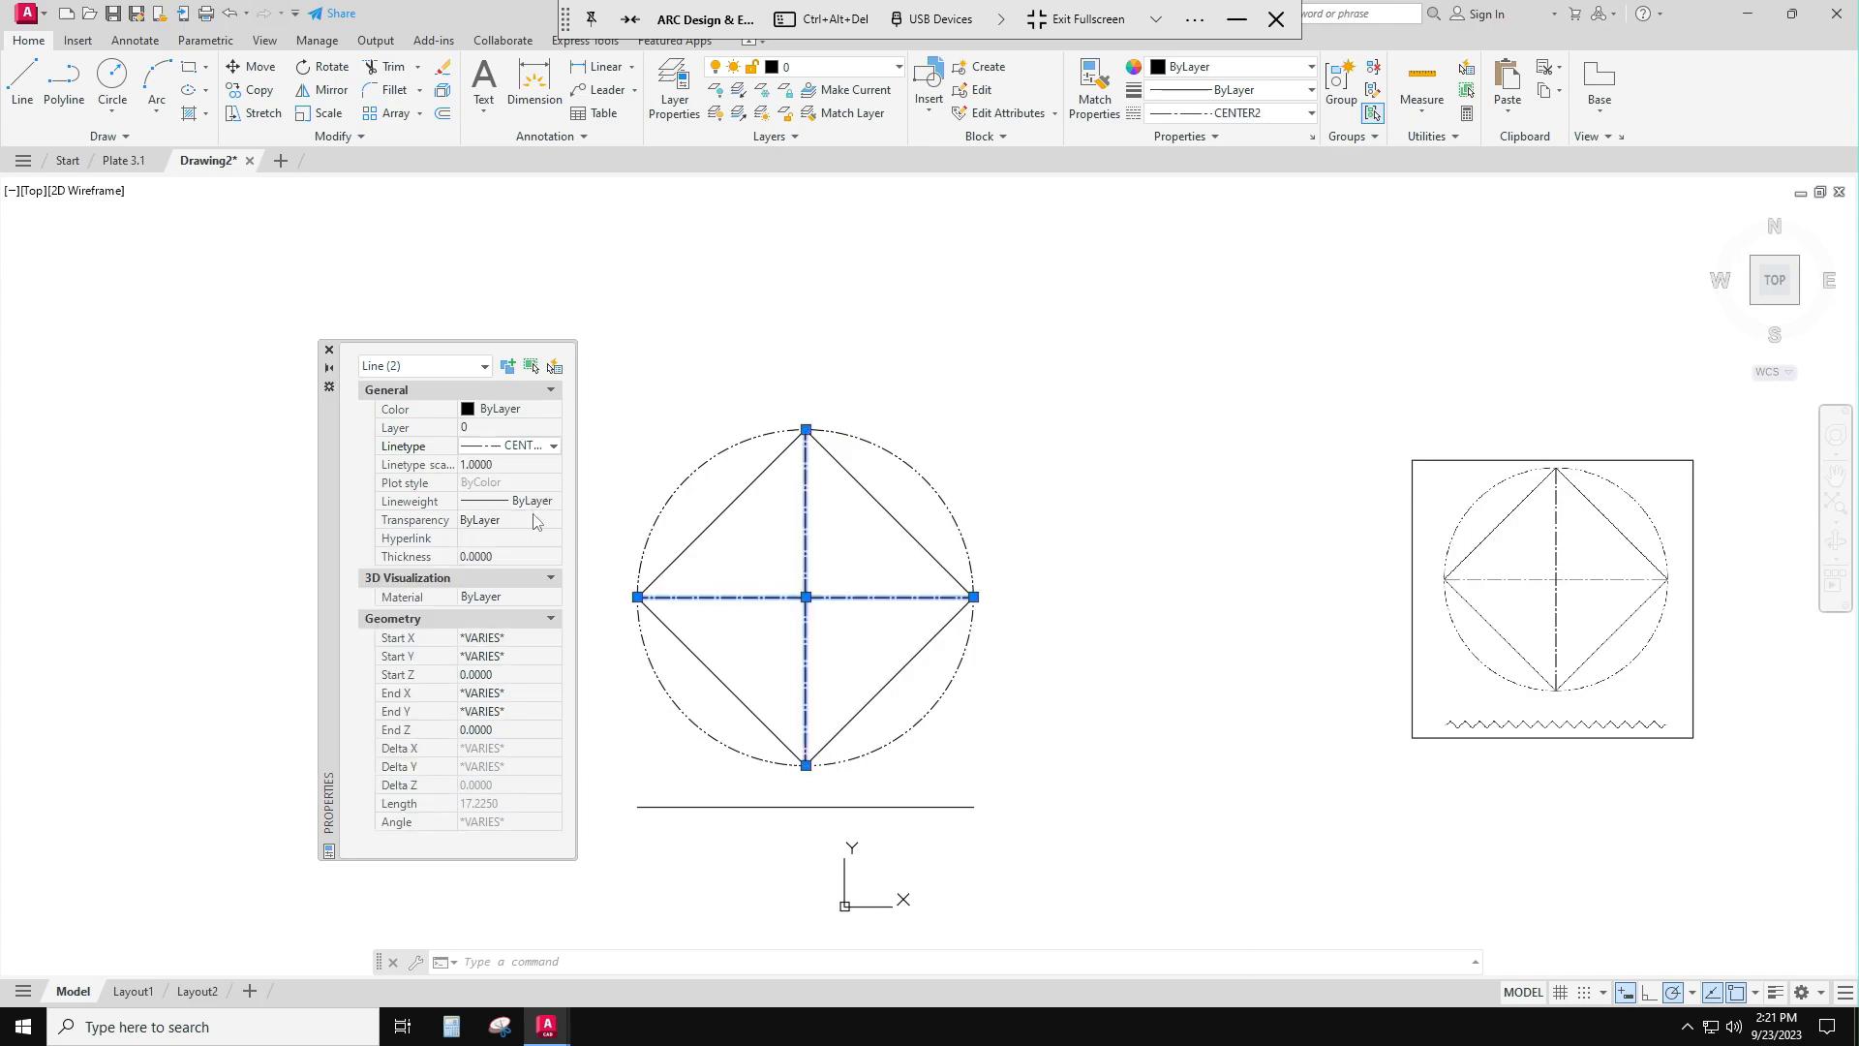
pyautogui.press('Escape')
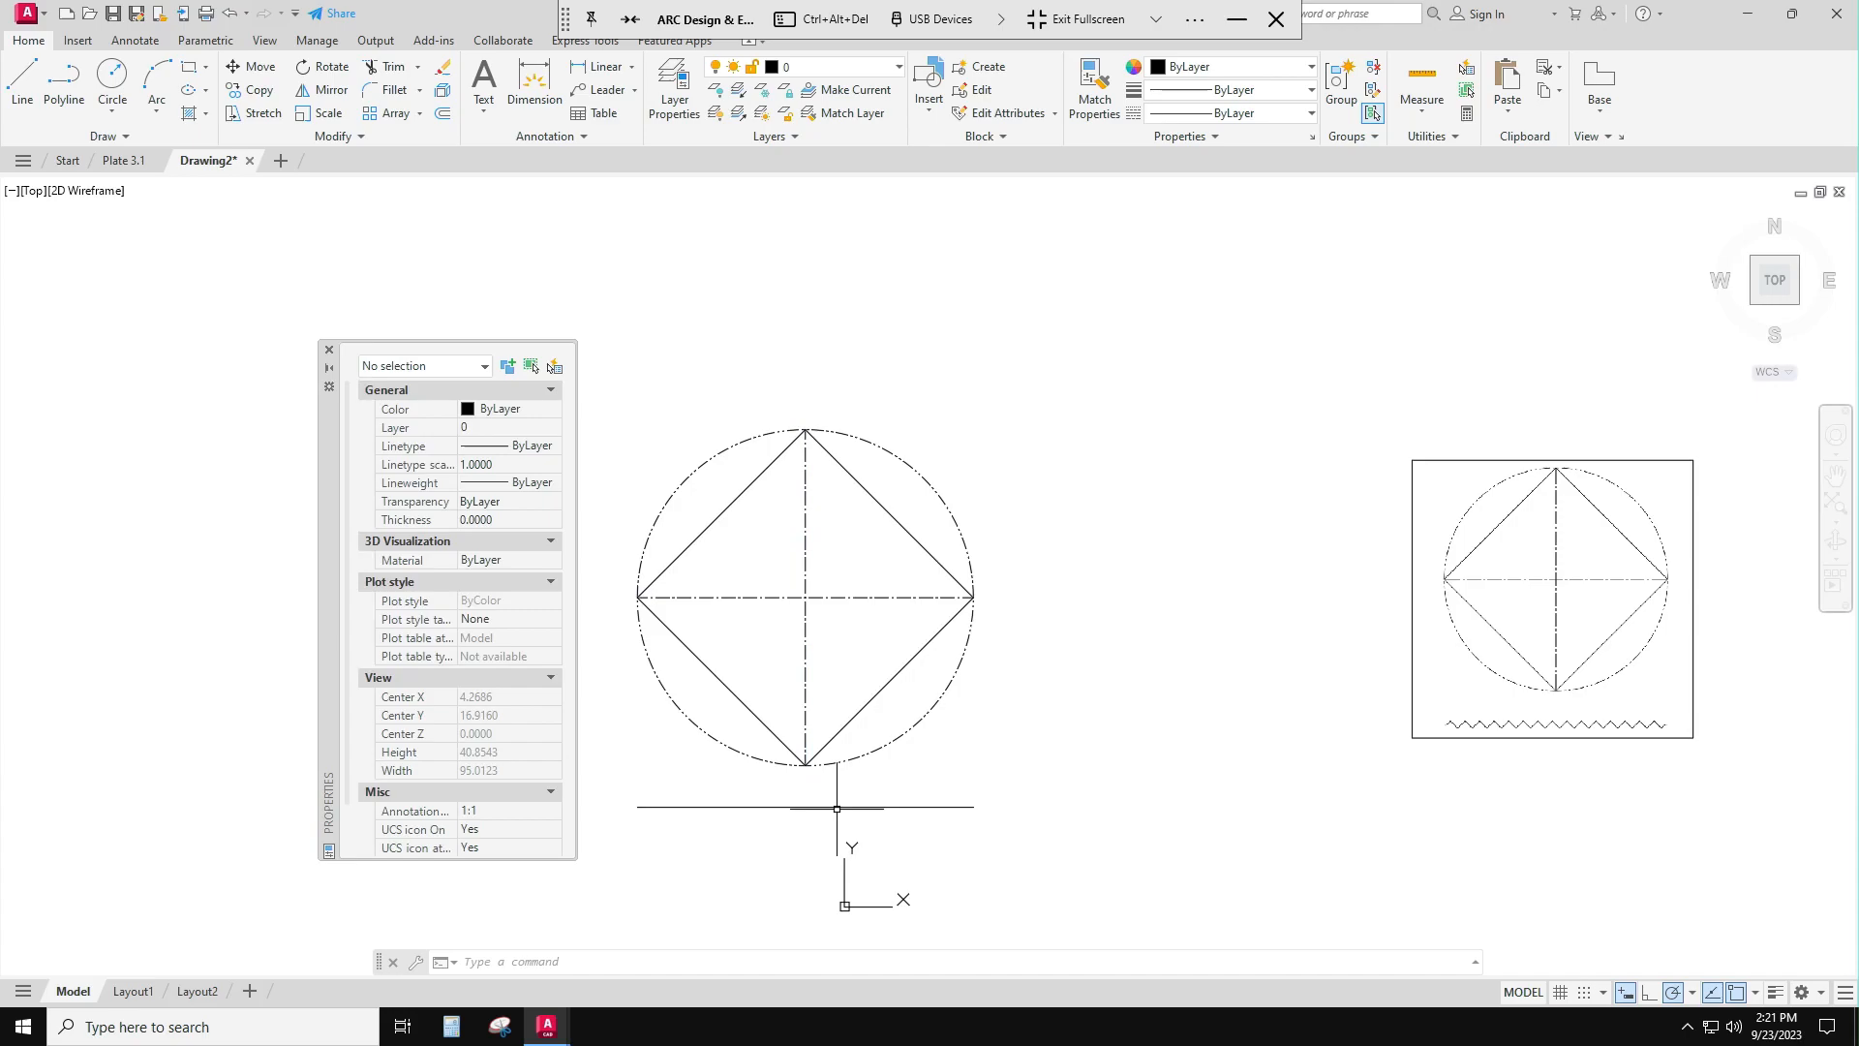
# Step: Set the linetype of the copied line below the circle to ZIGZAG and close the properties palette
pyautogui.click(836, 806)
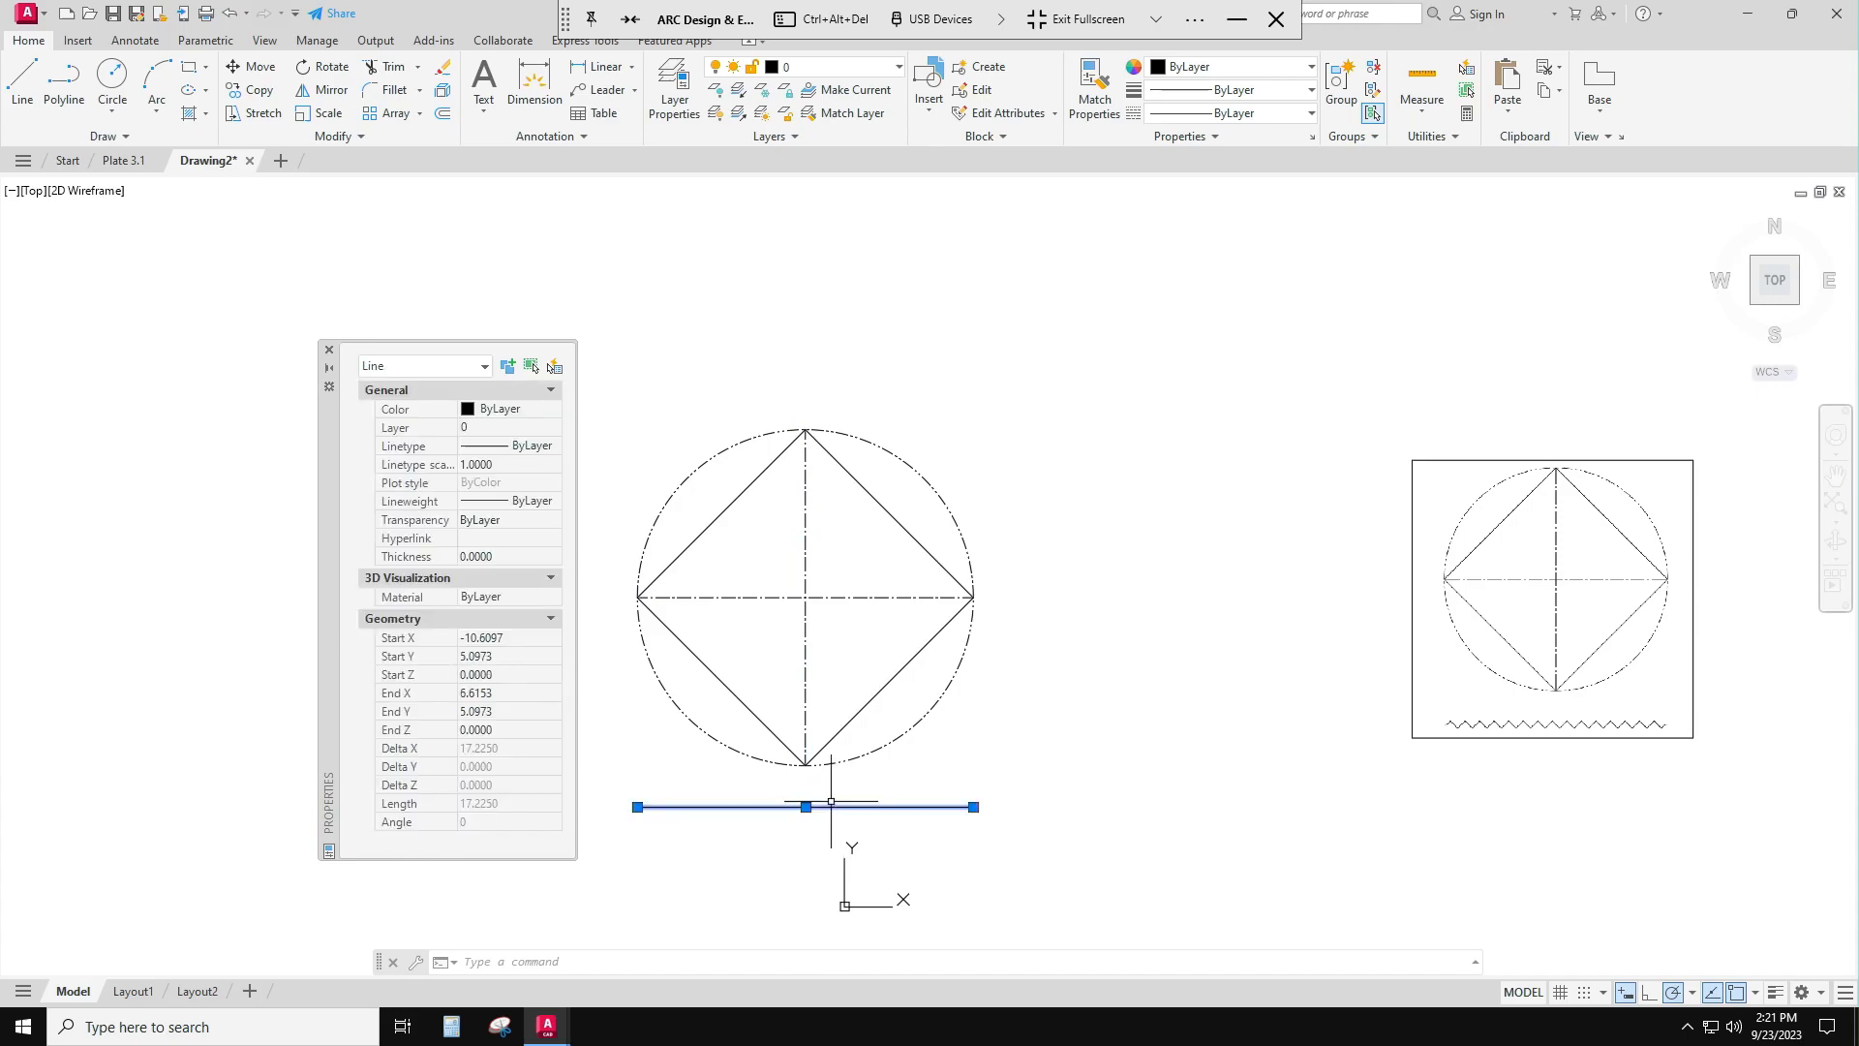
pyautogui.click(556, 454)
pyautogui.click(554, 448)
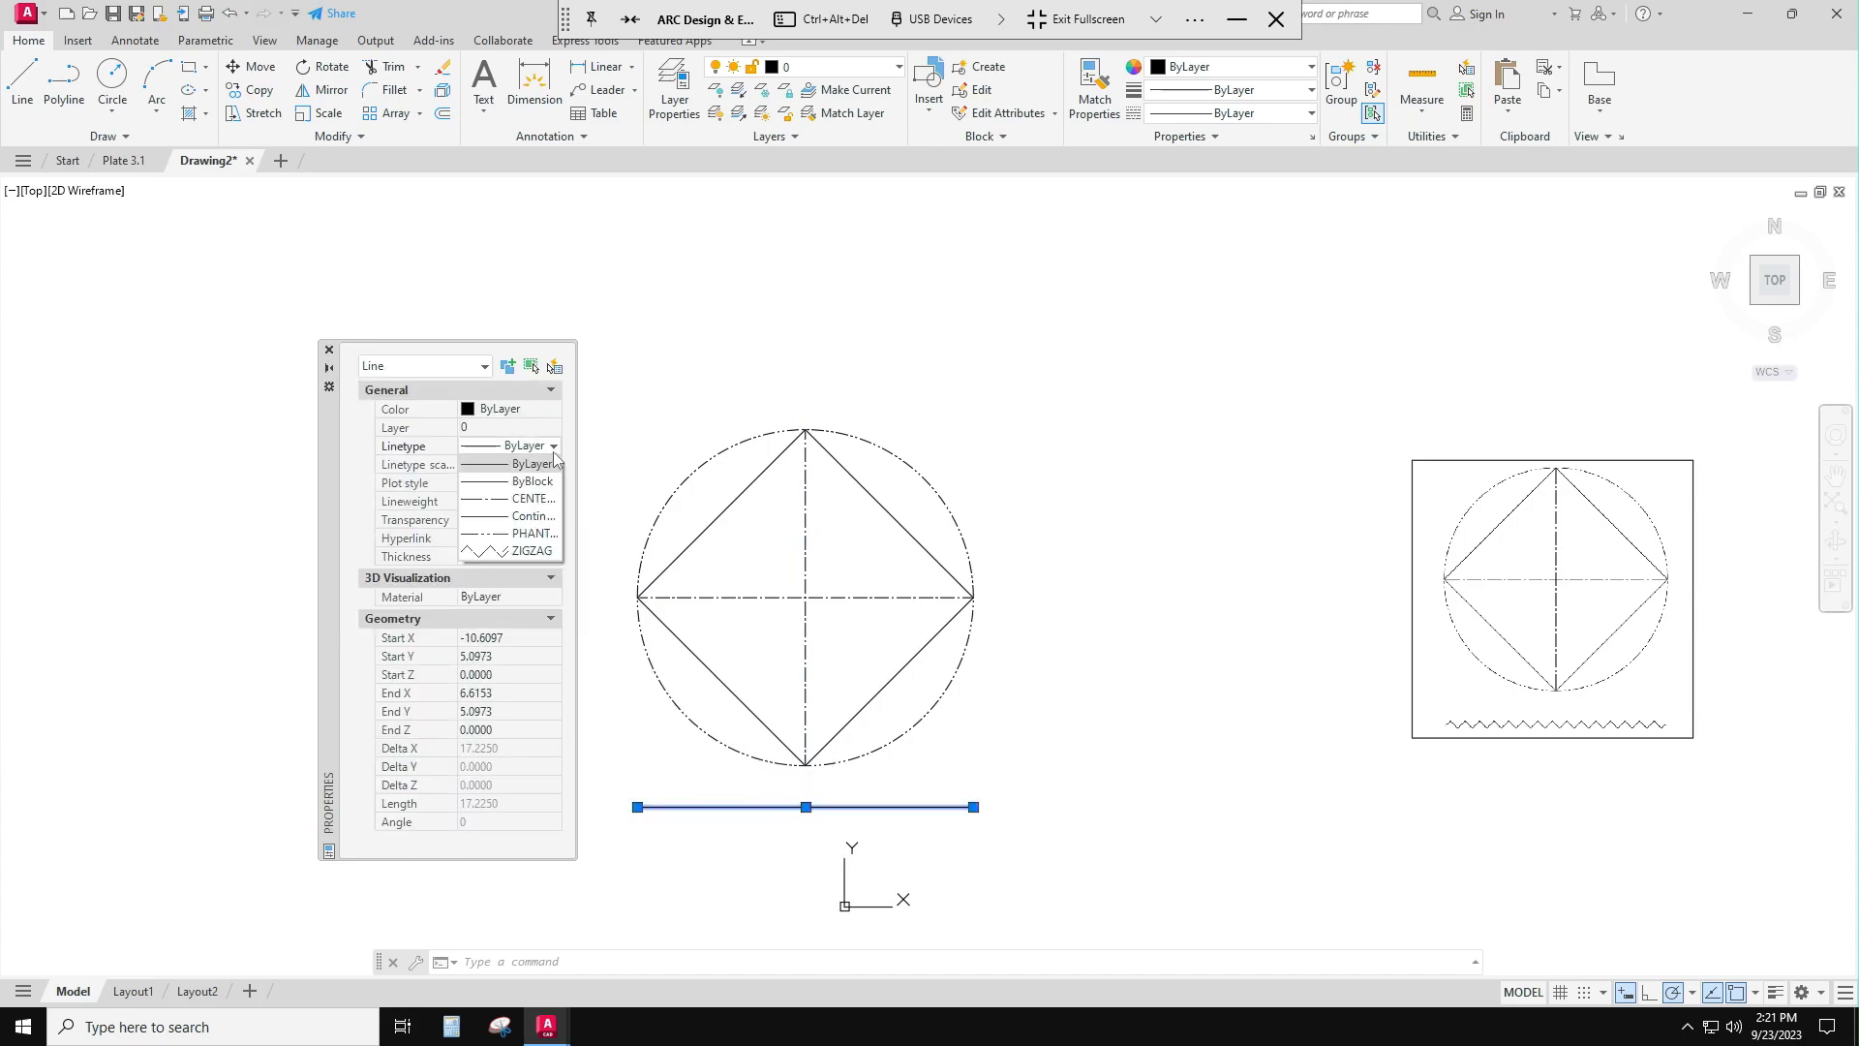
pyautogui.click(526, 551)
pyautogui.click(1074, 653)
pyautogui.press('Escape')
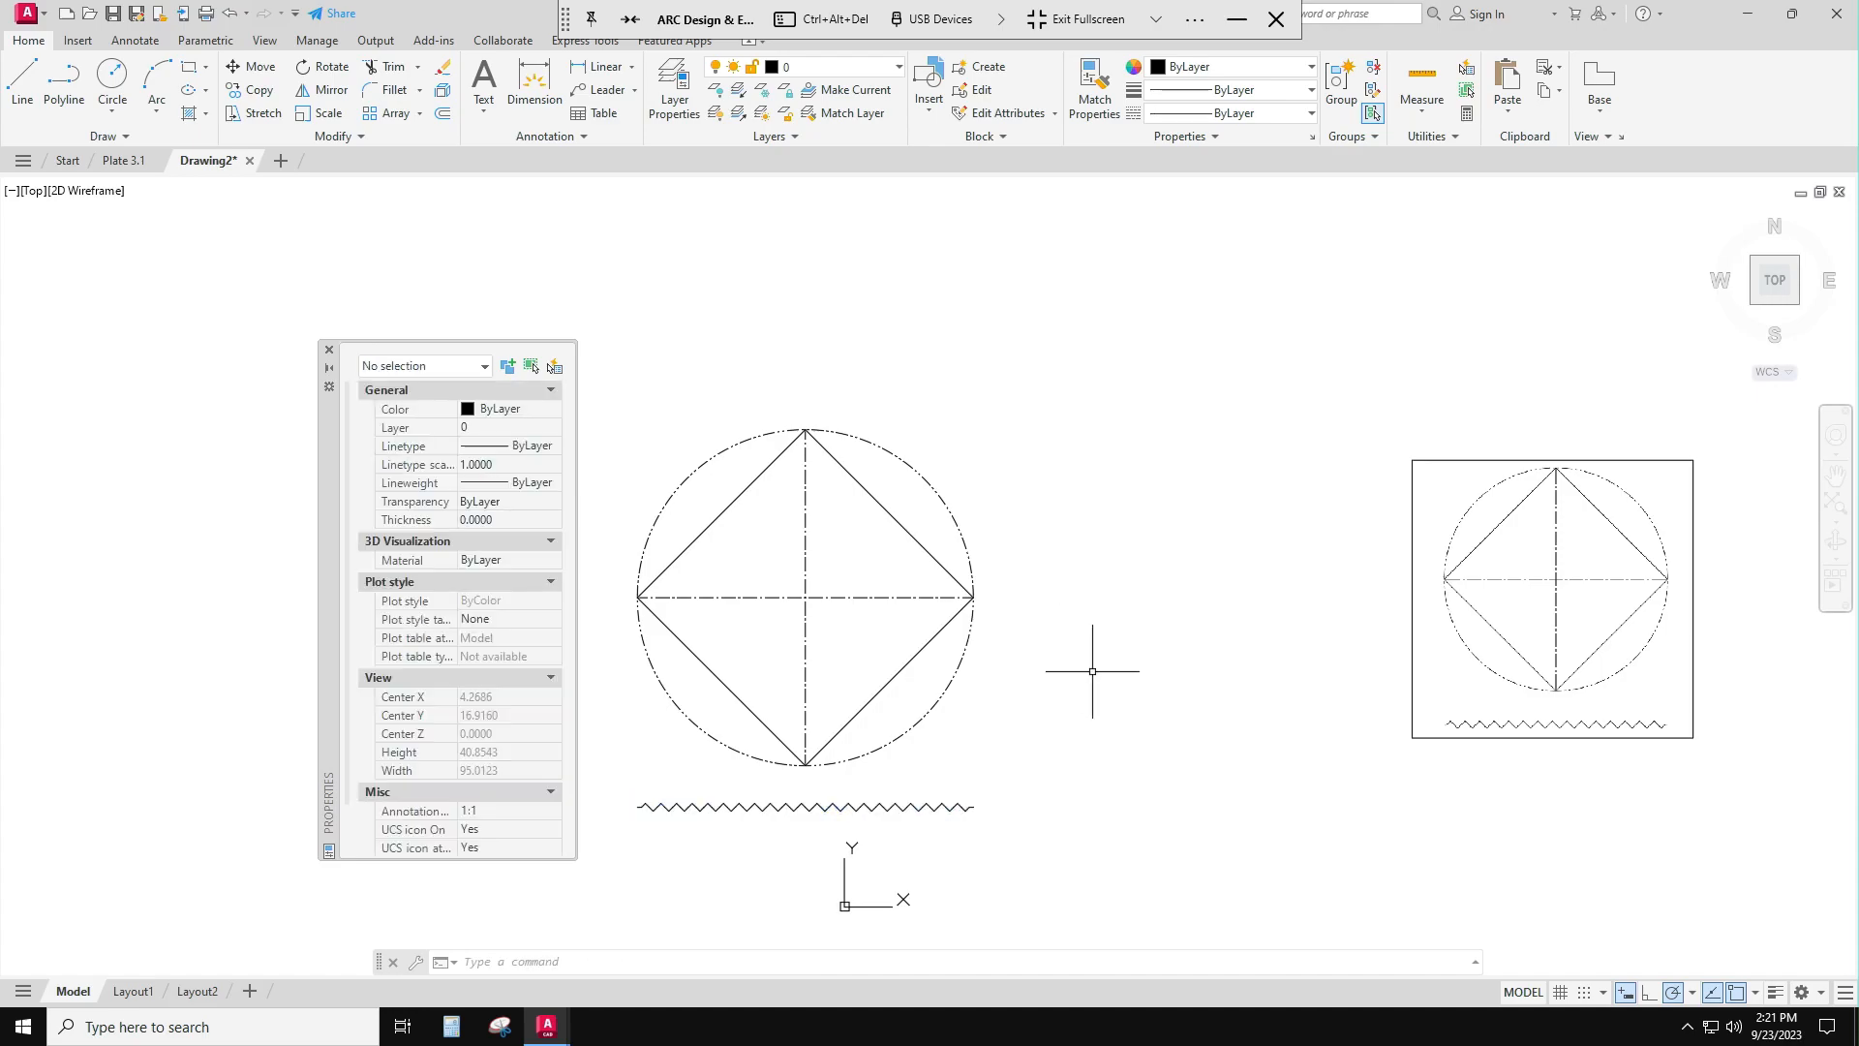
pyautogui.click(328, 350)
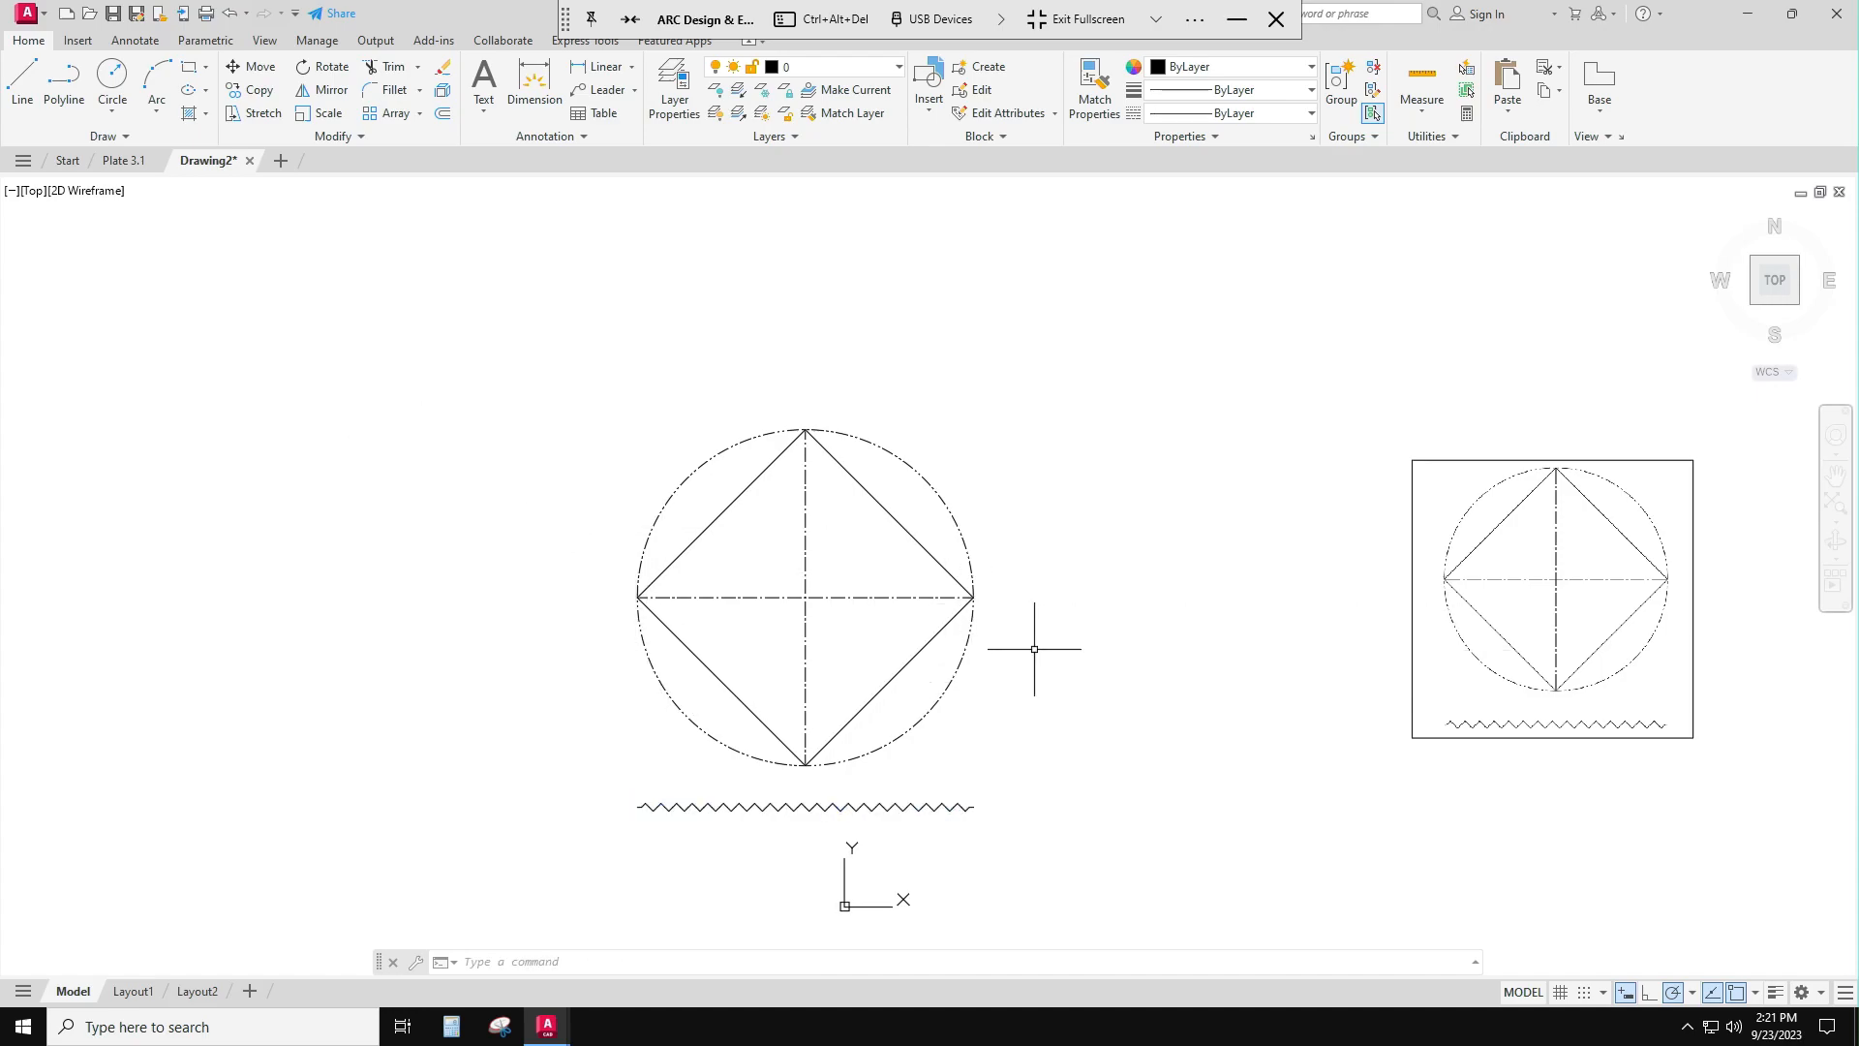
# Step: Try to save the drawing as Plate 3.1 in the 301 Fall 2023 folder, replacing the existing file, and check the open Plate 3.1 drawing
pyautogui.scroll(2, 827, 644)
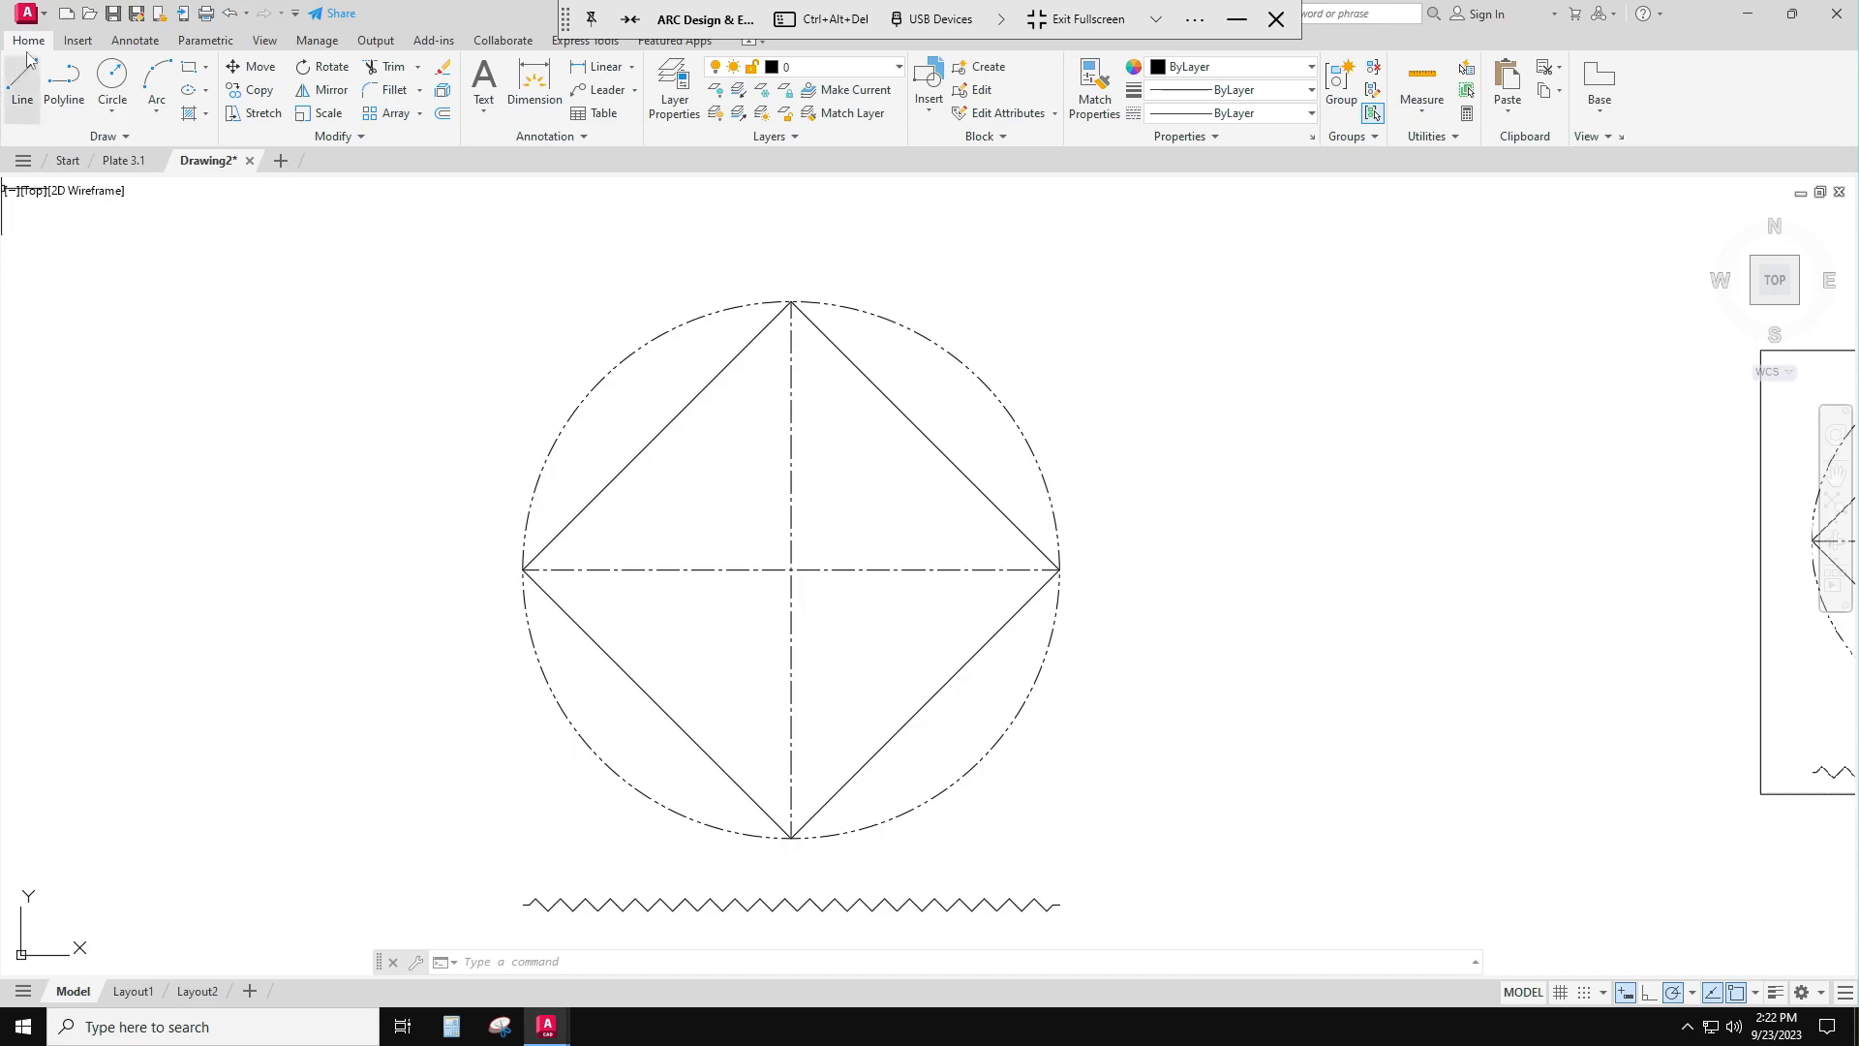
pyautogui.click(26, 13)
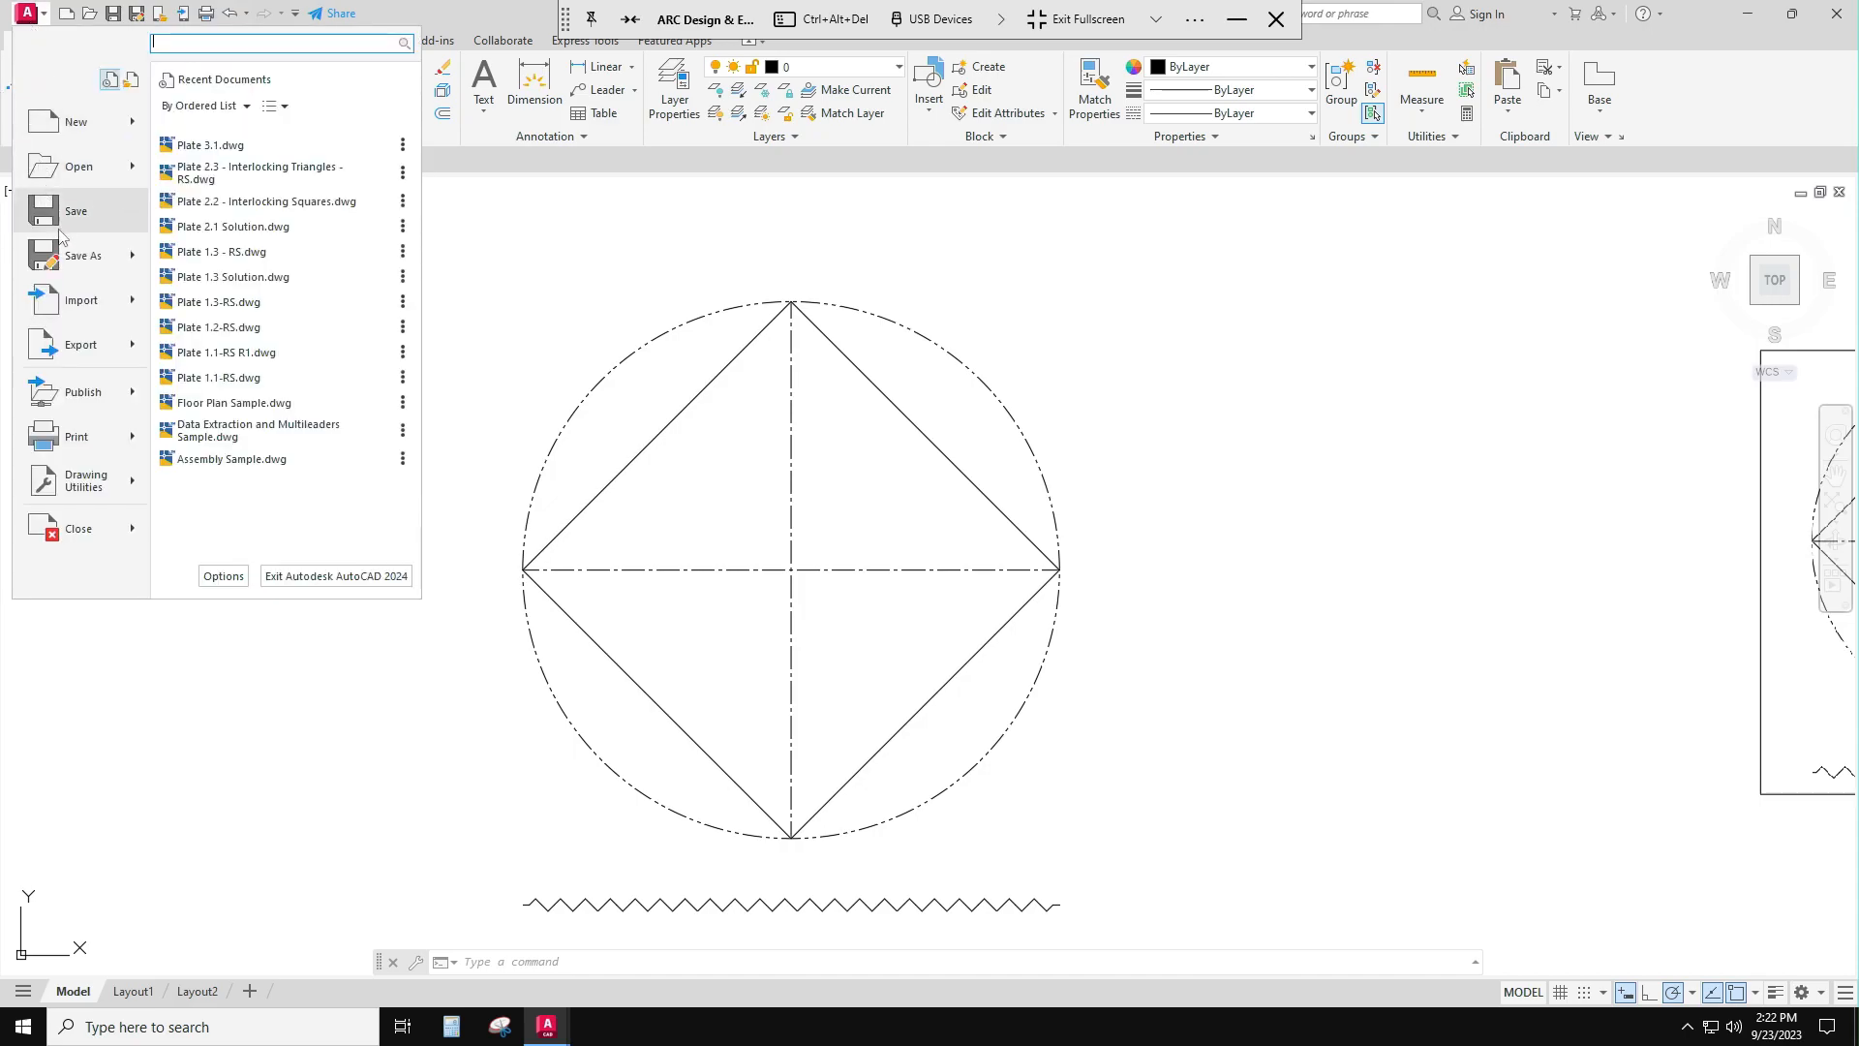
pyautogui.click(77, 254)
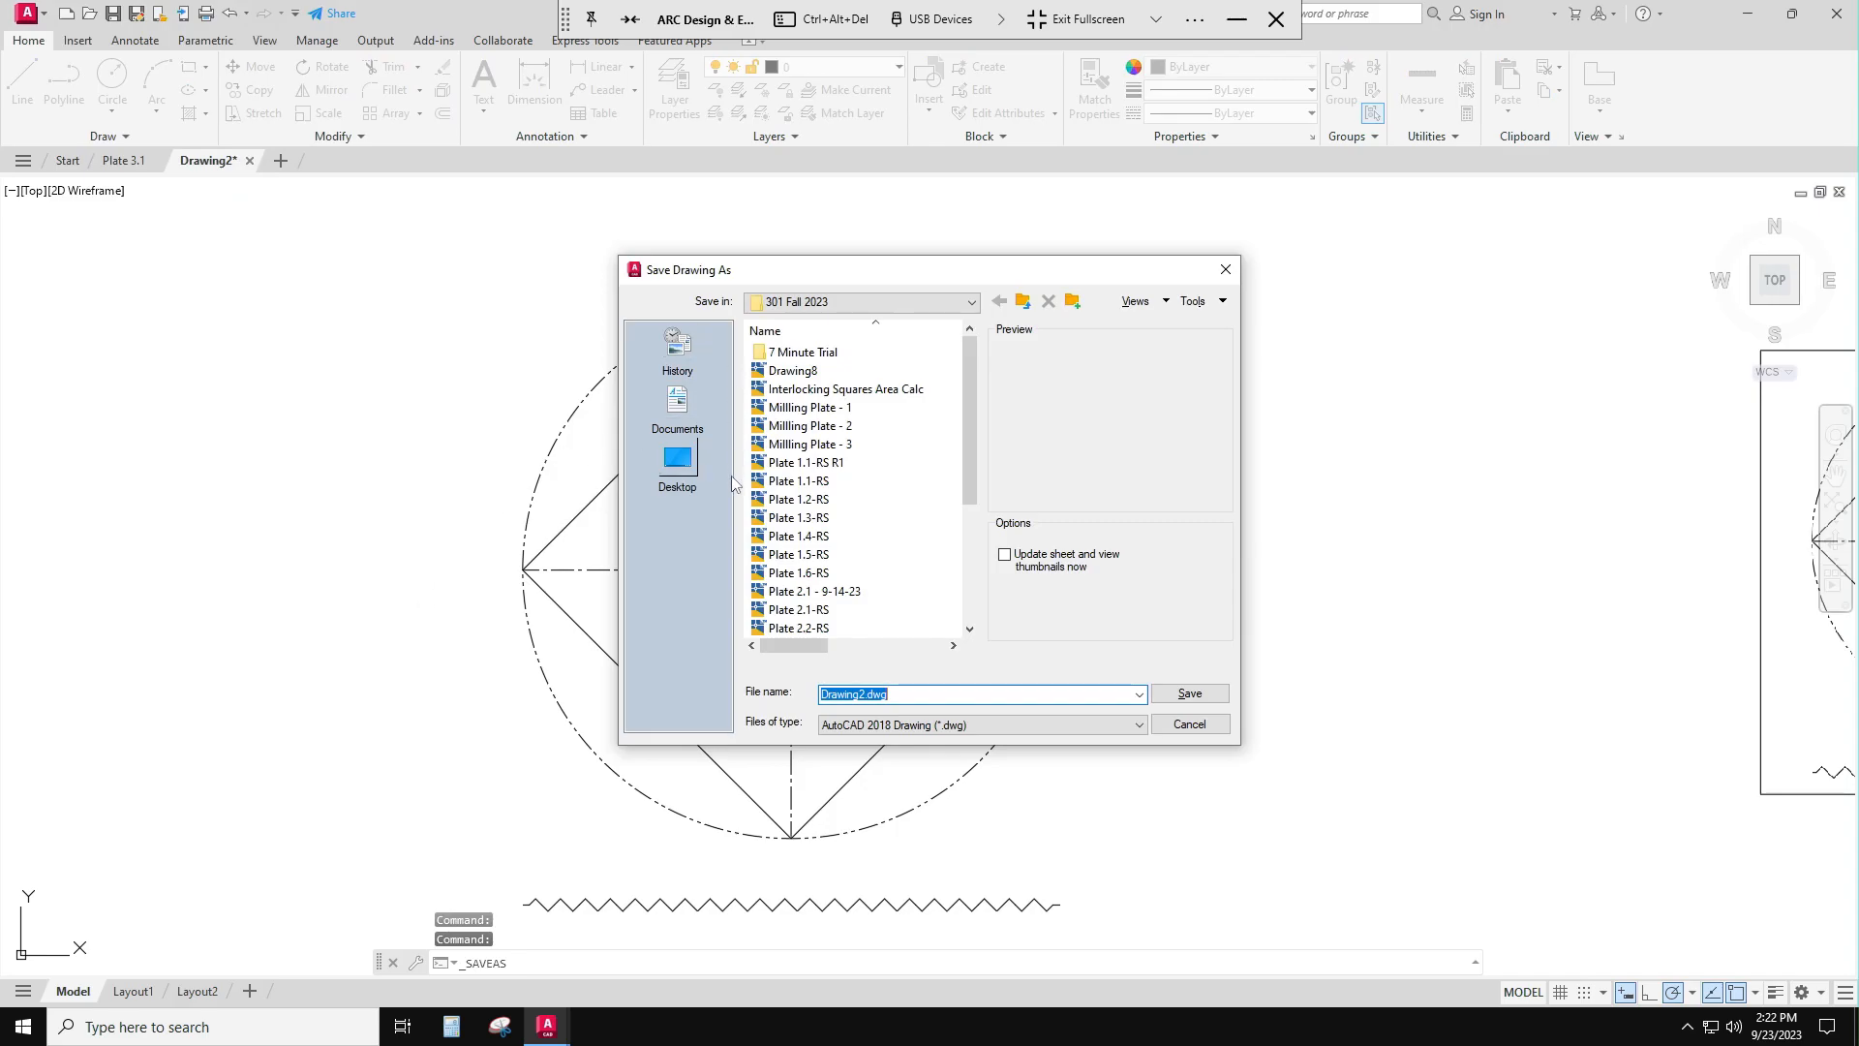
pyautogui.write('Plate ')
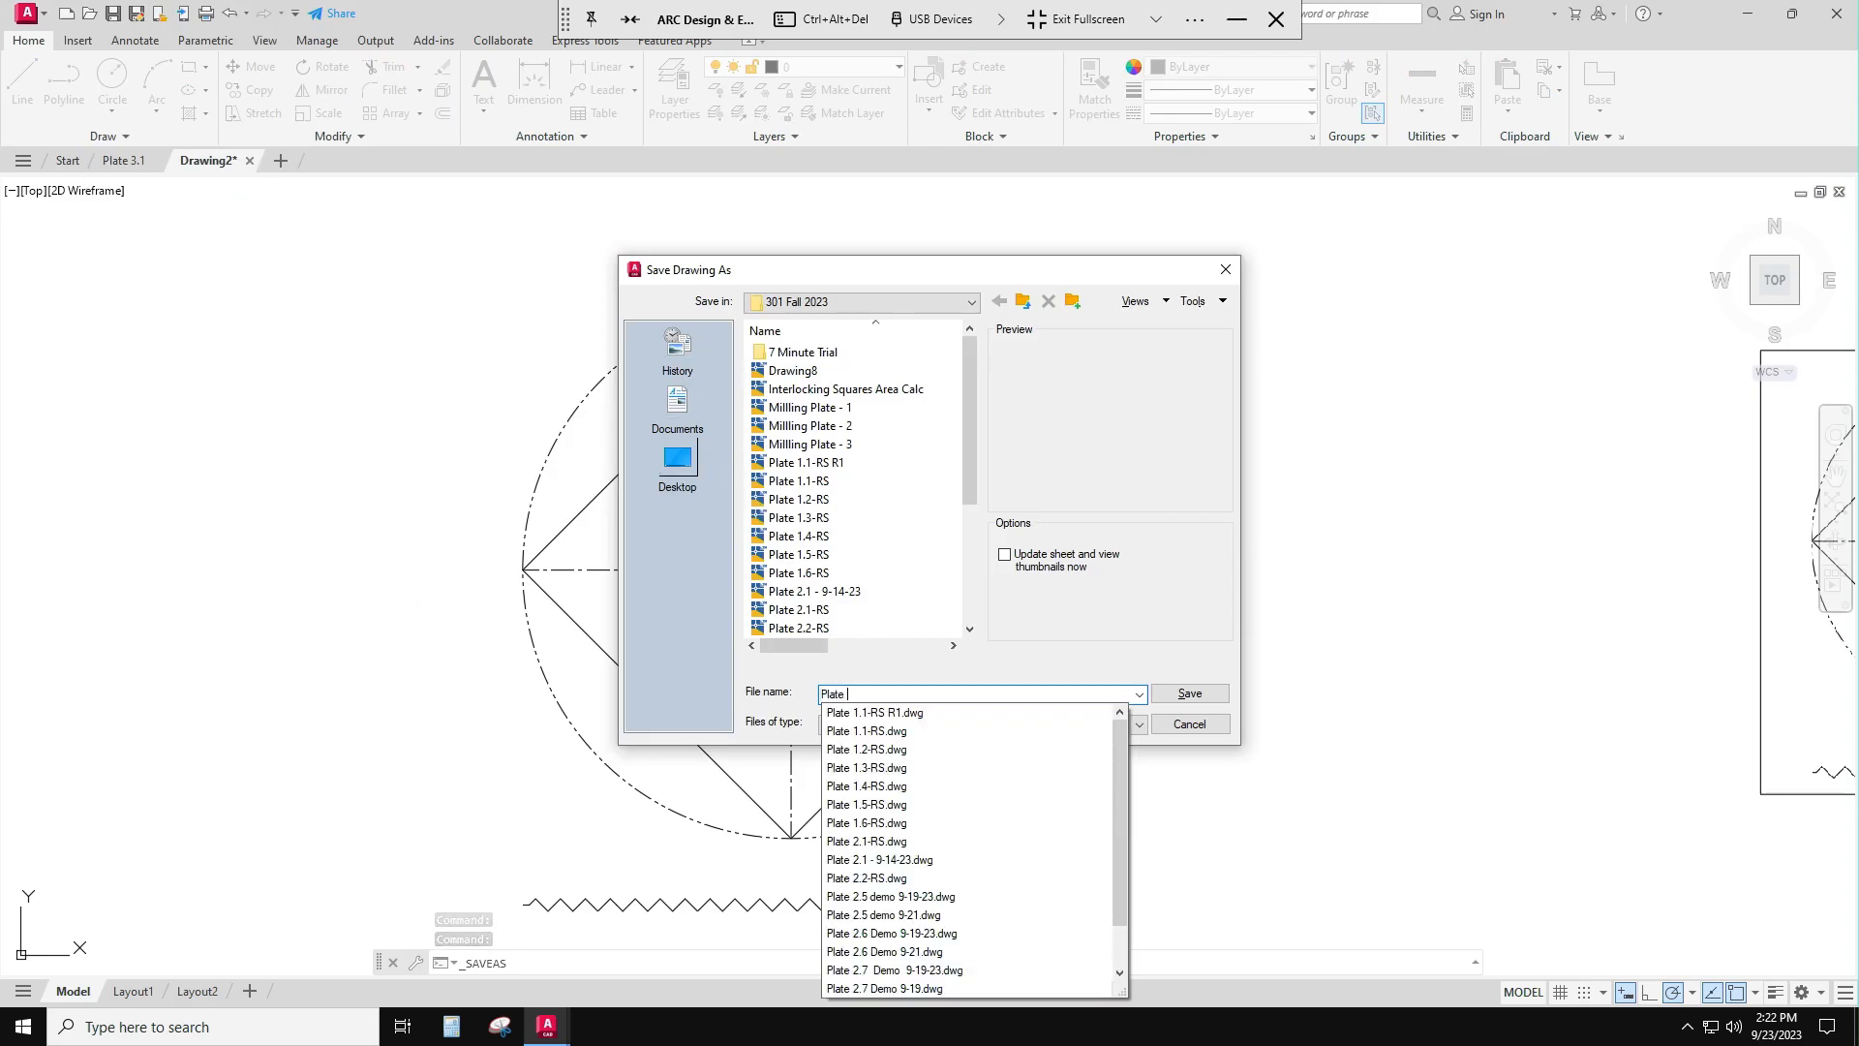
pyautogui.write('3.1')
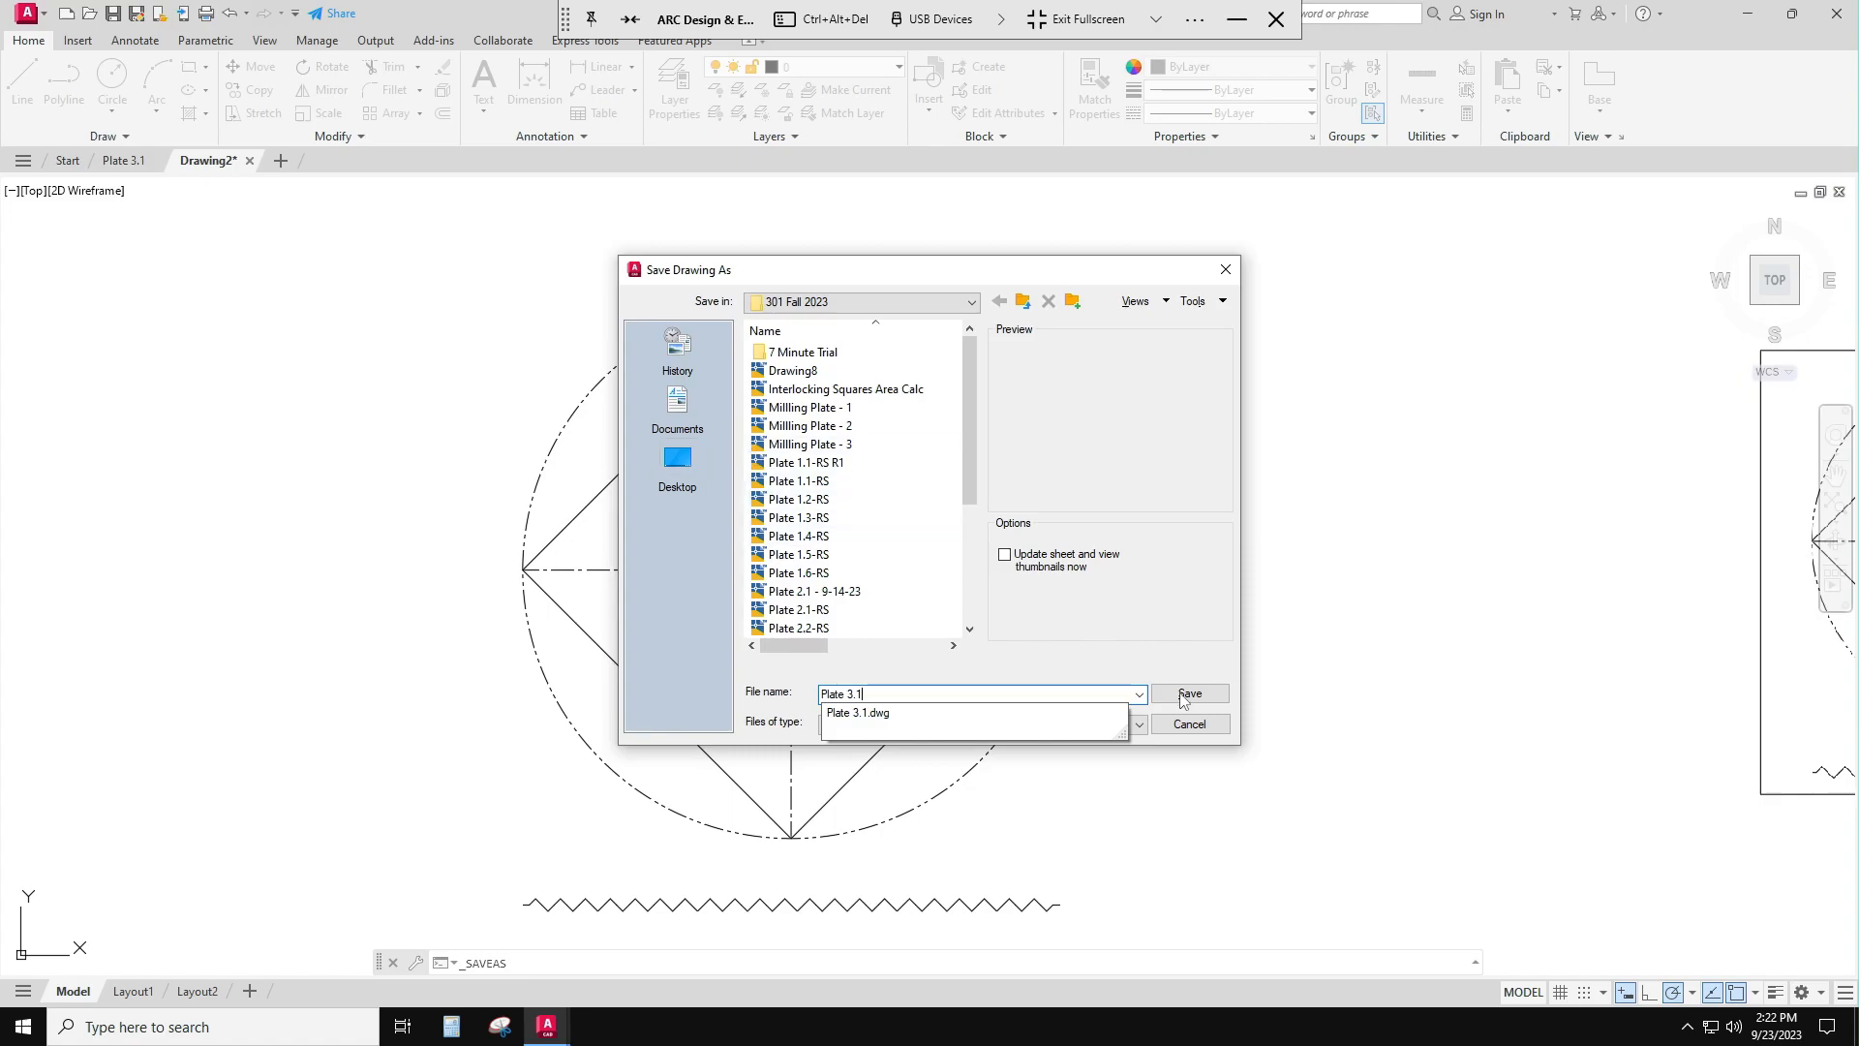
pyautogui.click(1183, 696)
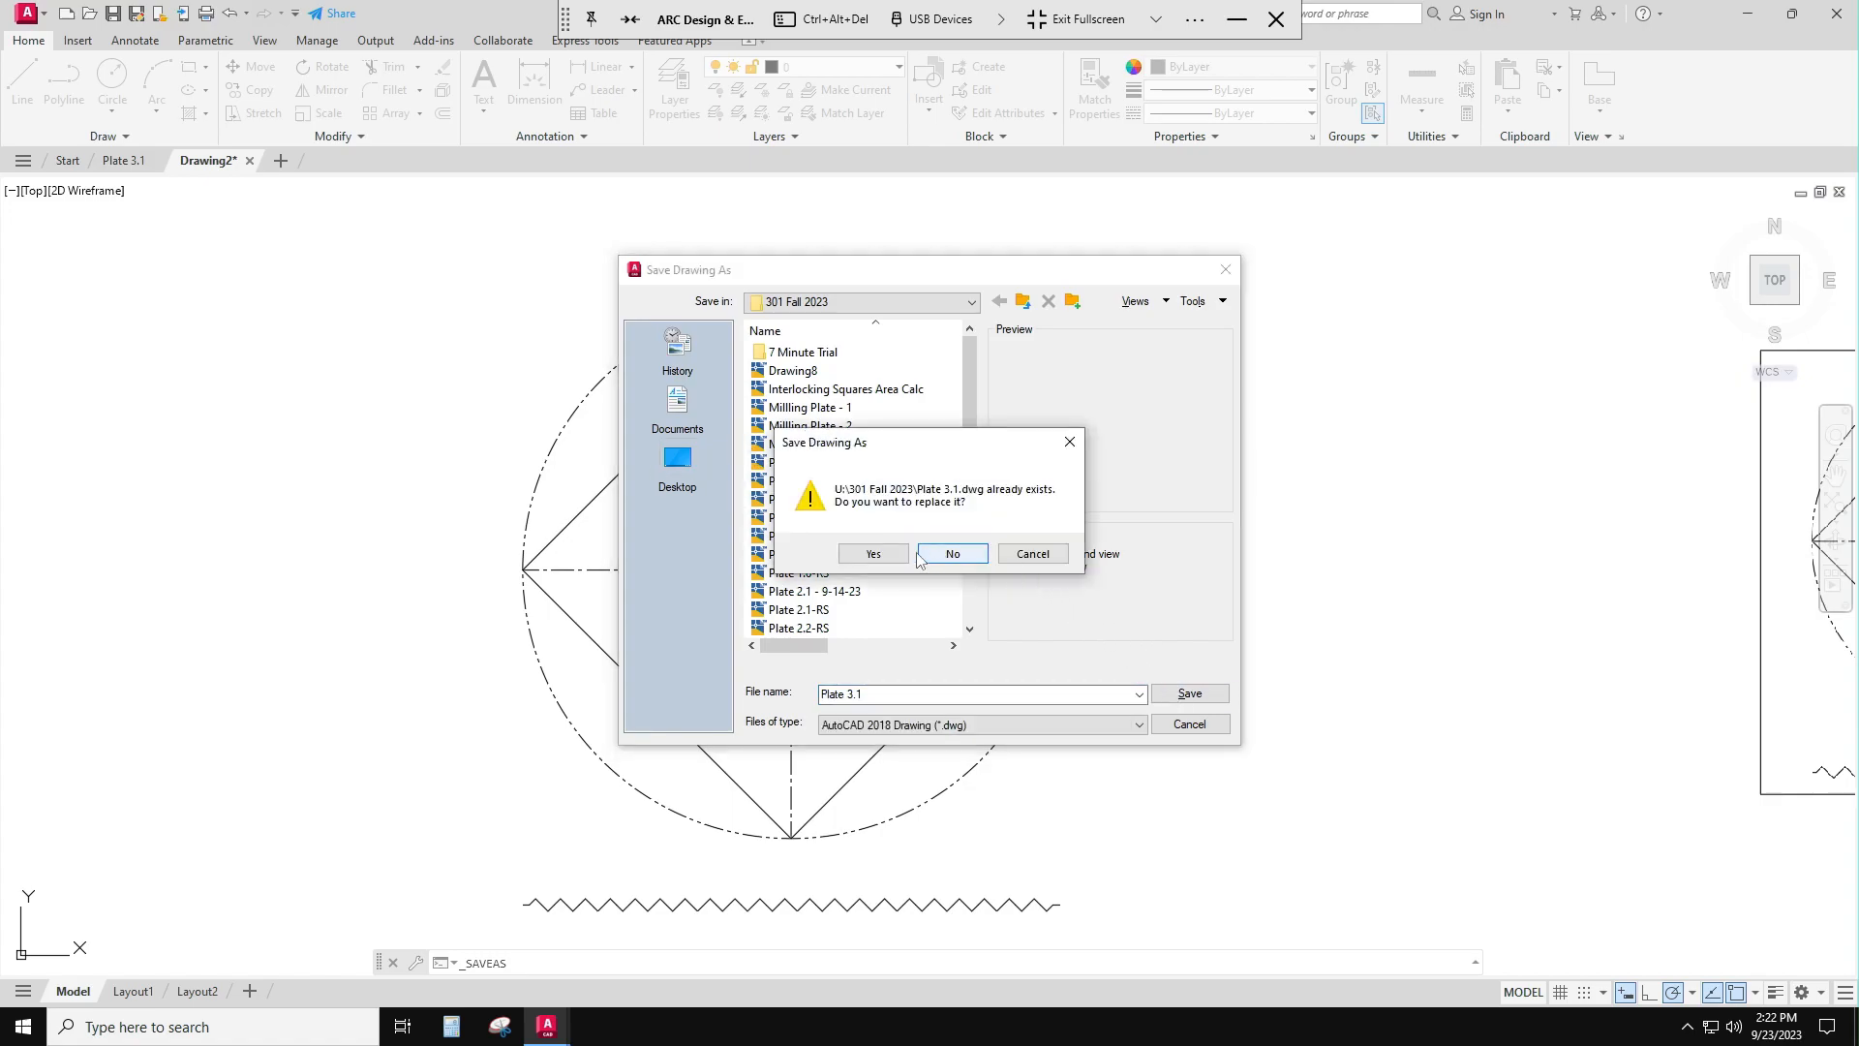
pyautogui.click(881, 554)
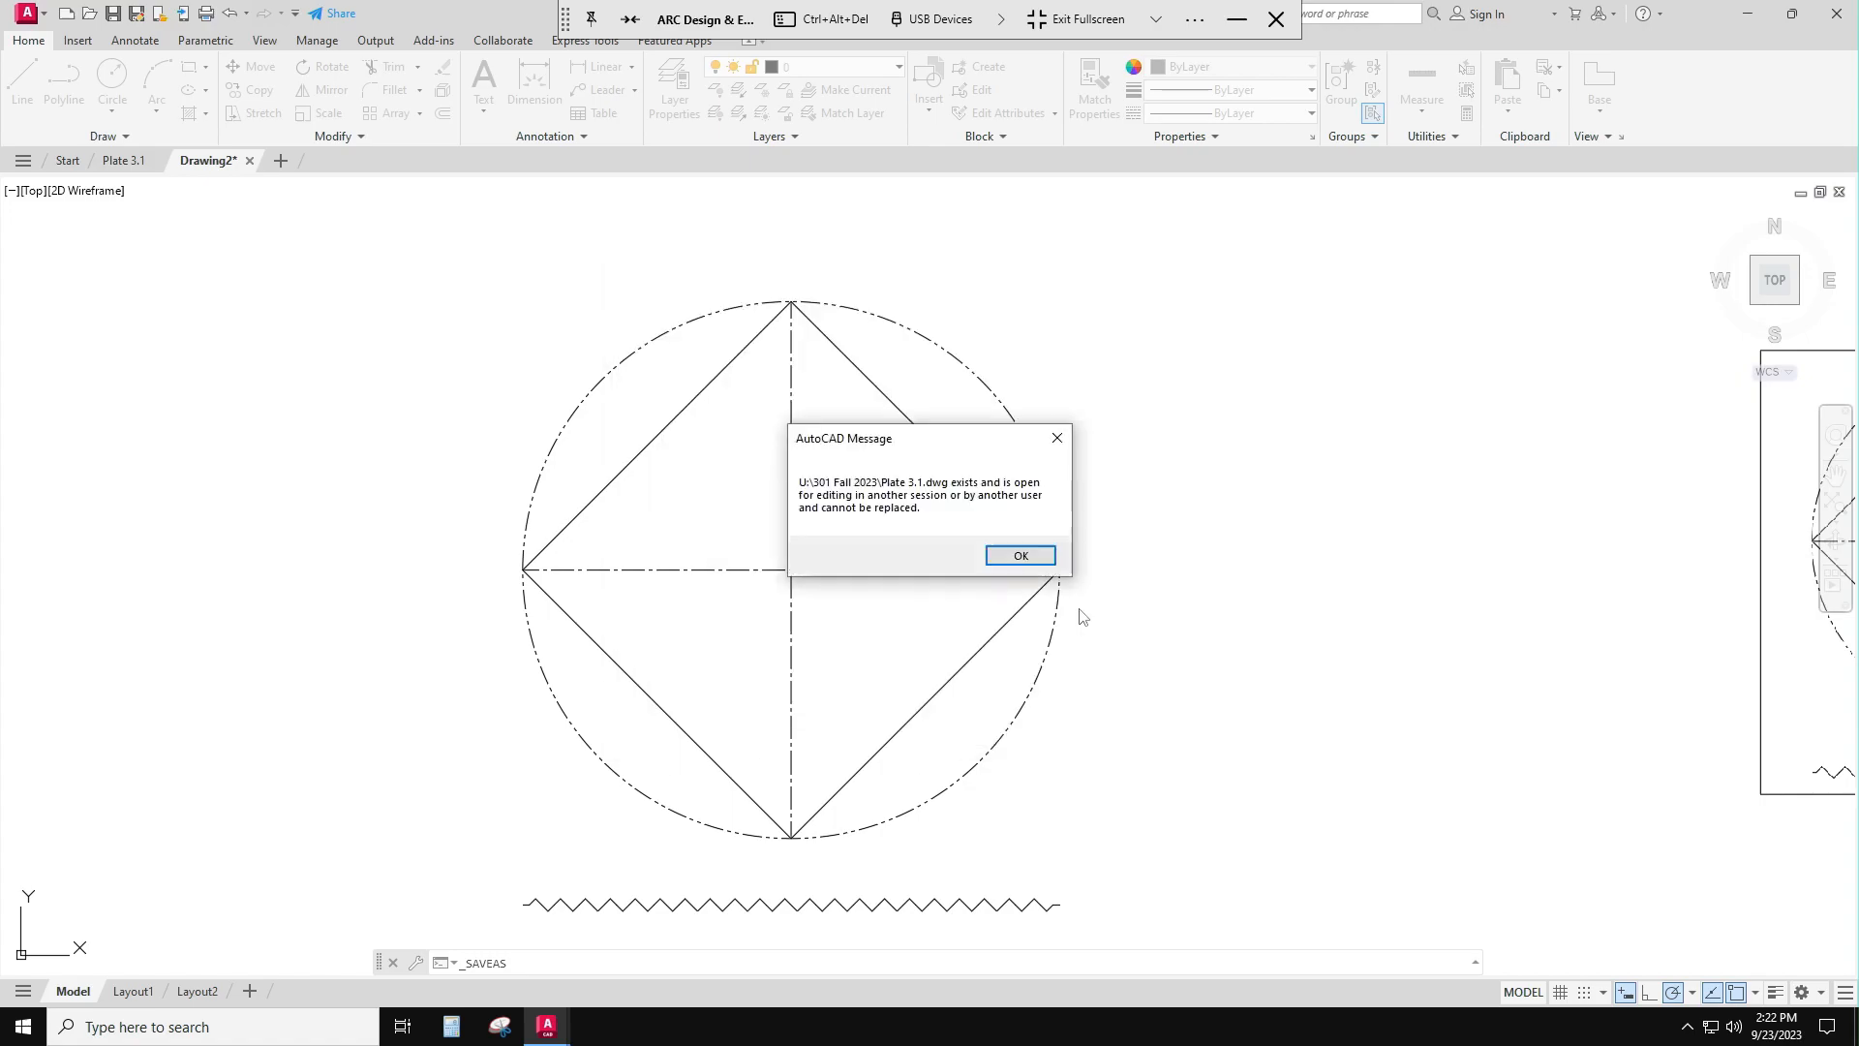
pyautogui.click(1024, 556)
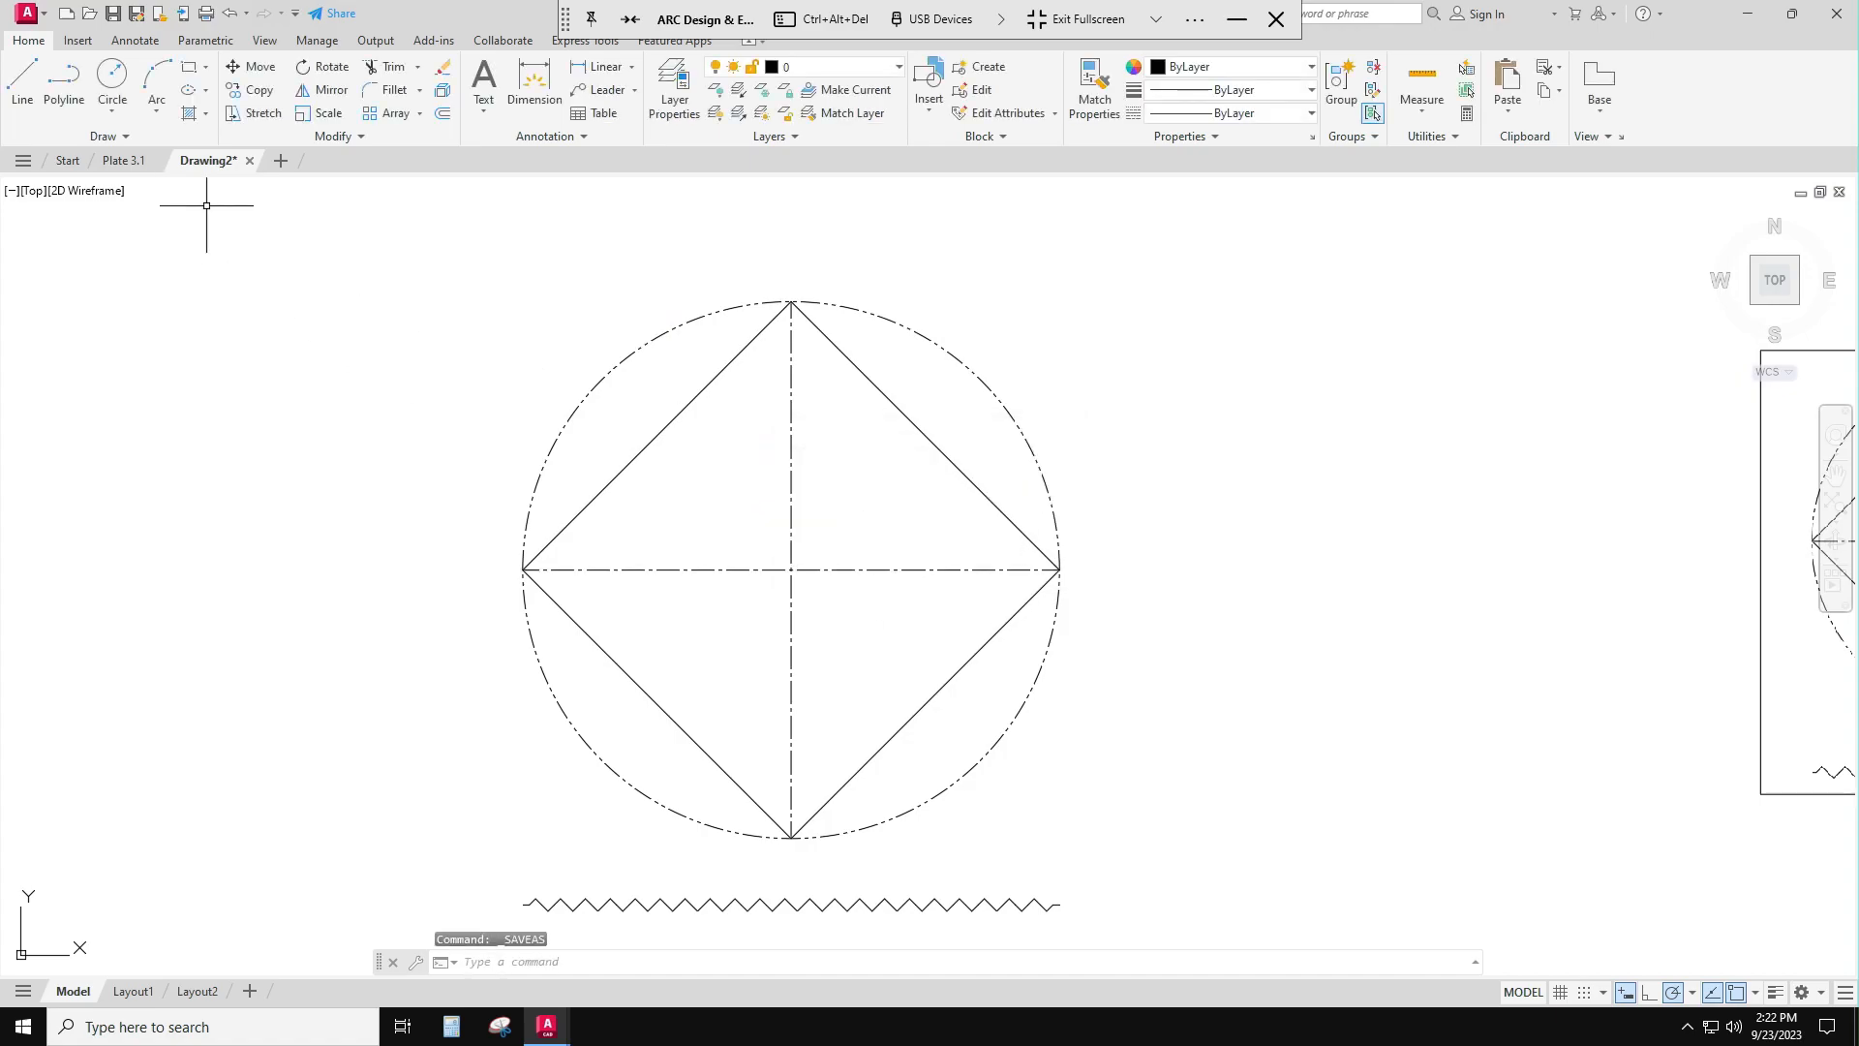
pyautogui.click(137, 160)
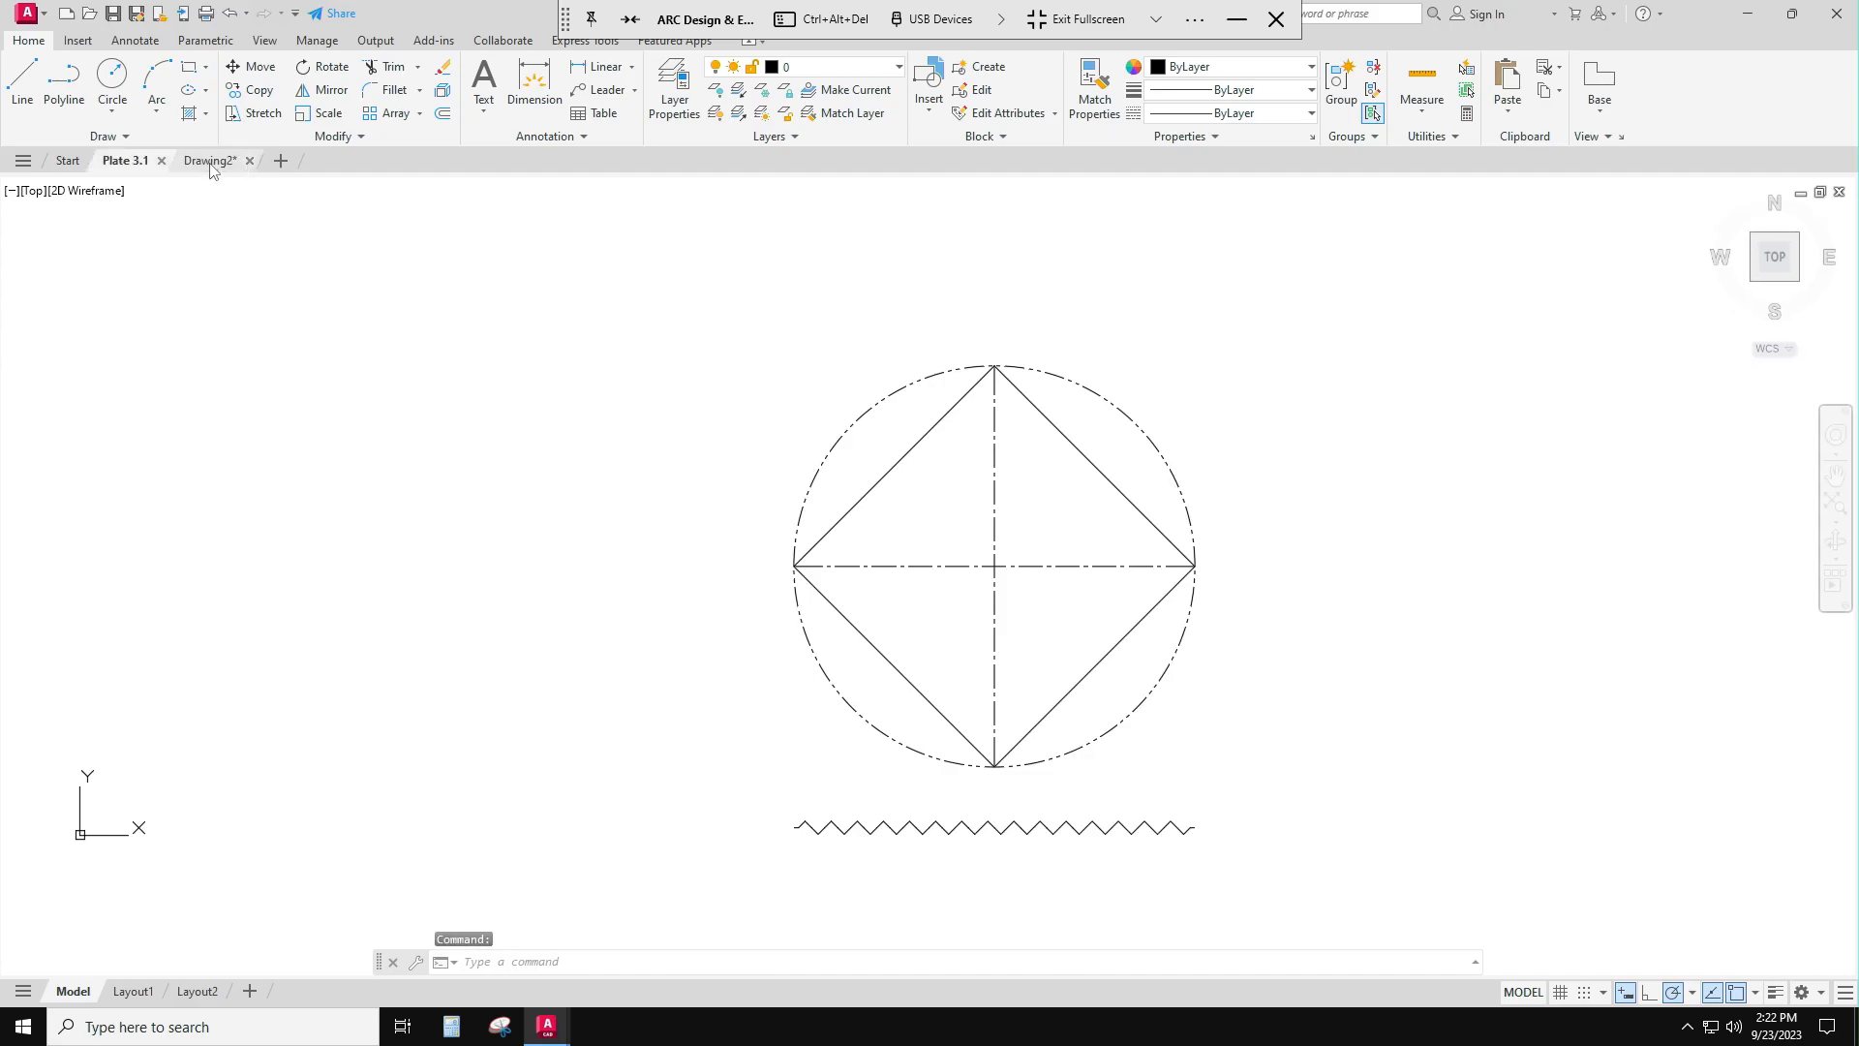
pyautogui.click(205, 161)
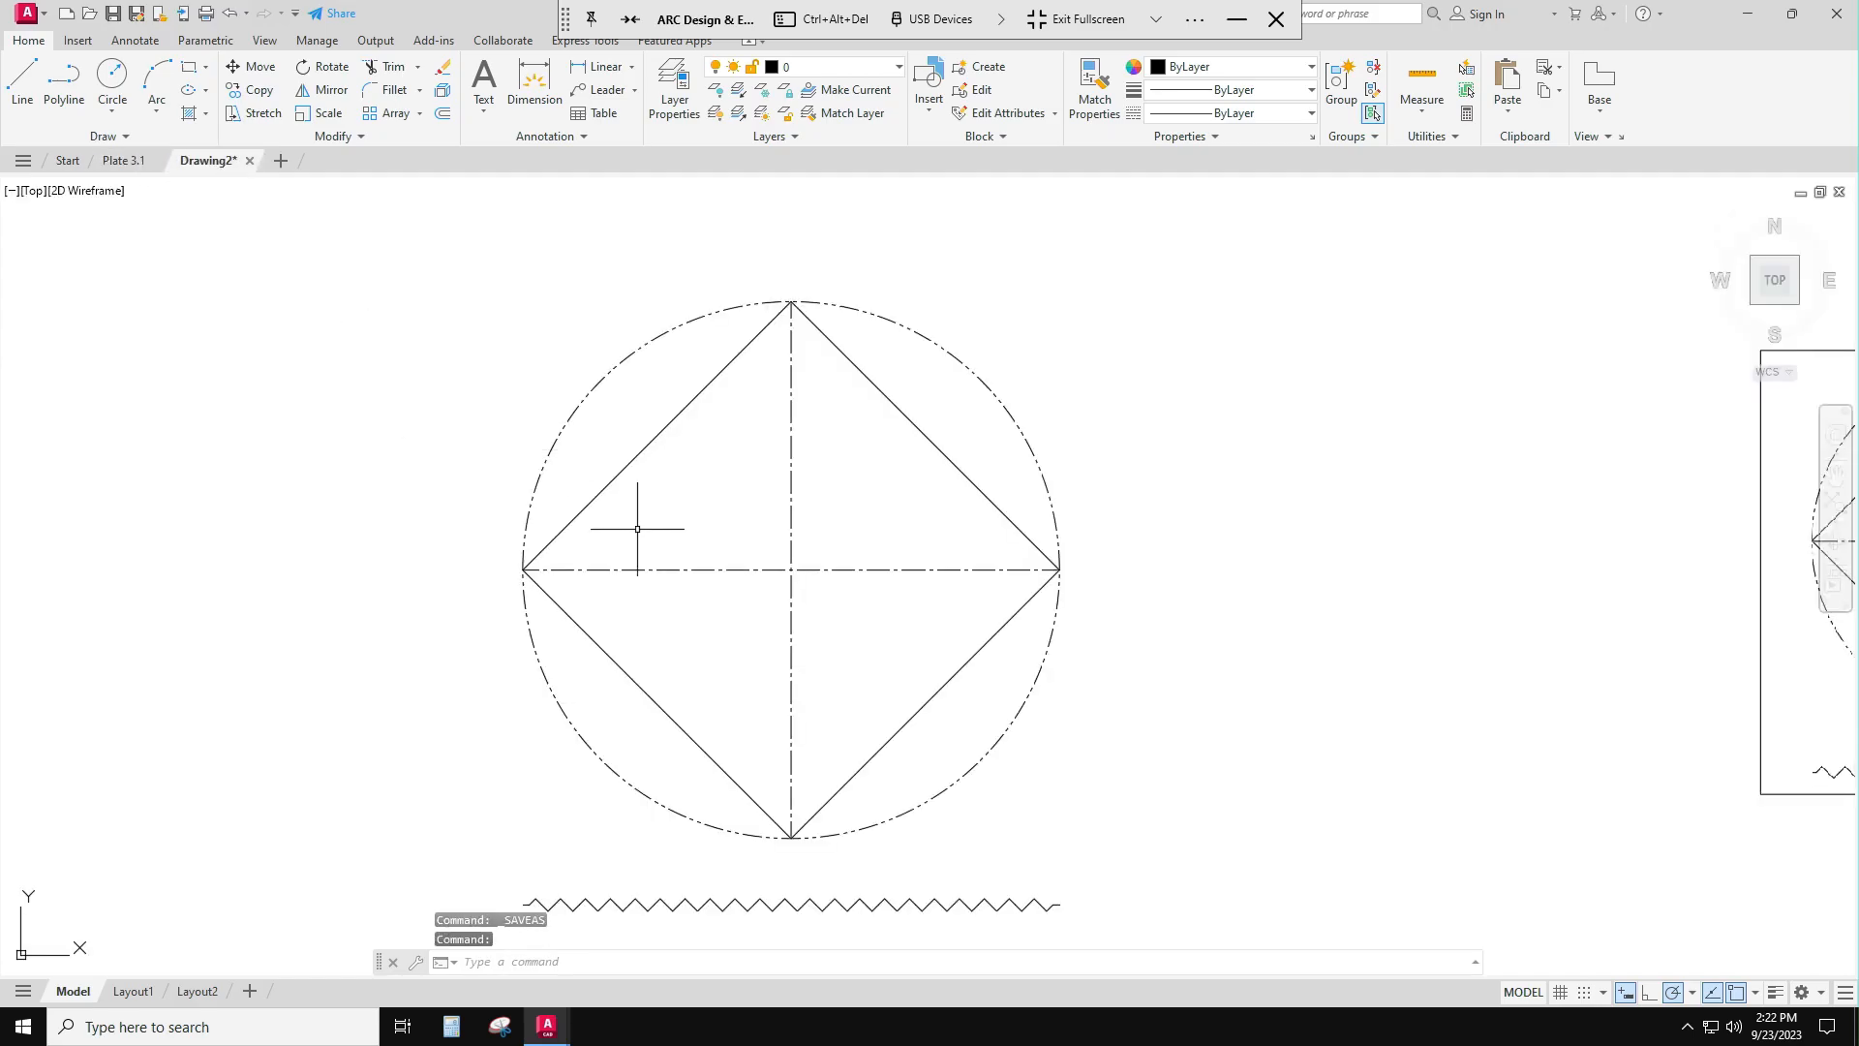